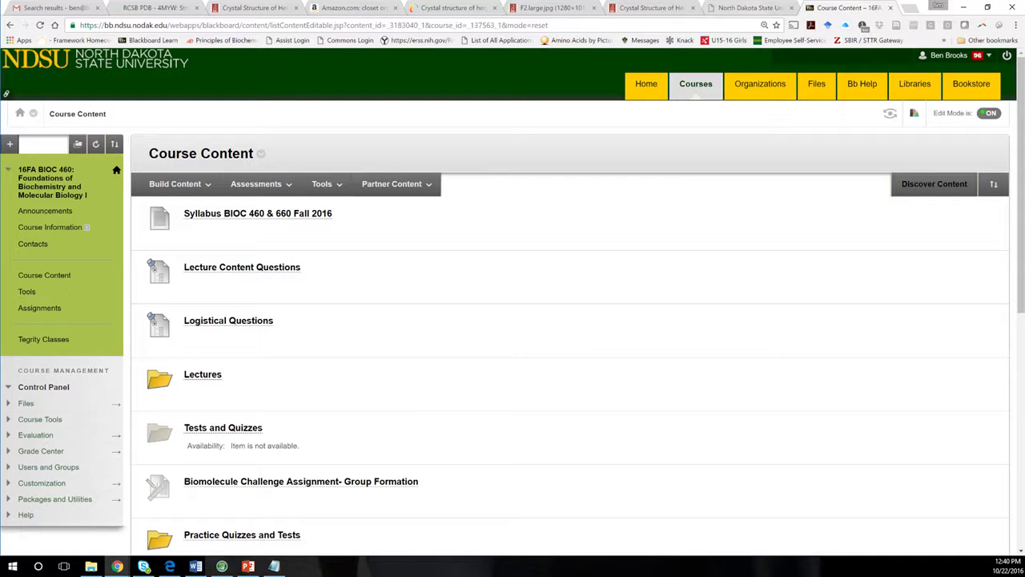
Search the web for "ucsf chimera" and open the UCSF Chimera home page
left_click(745, 10)
left_click(617, 25)
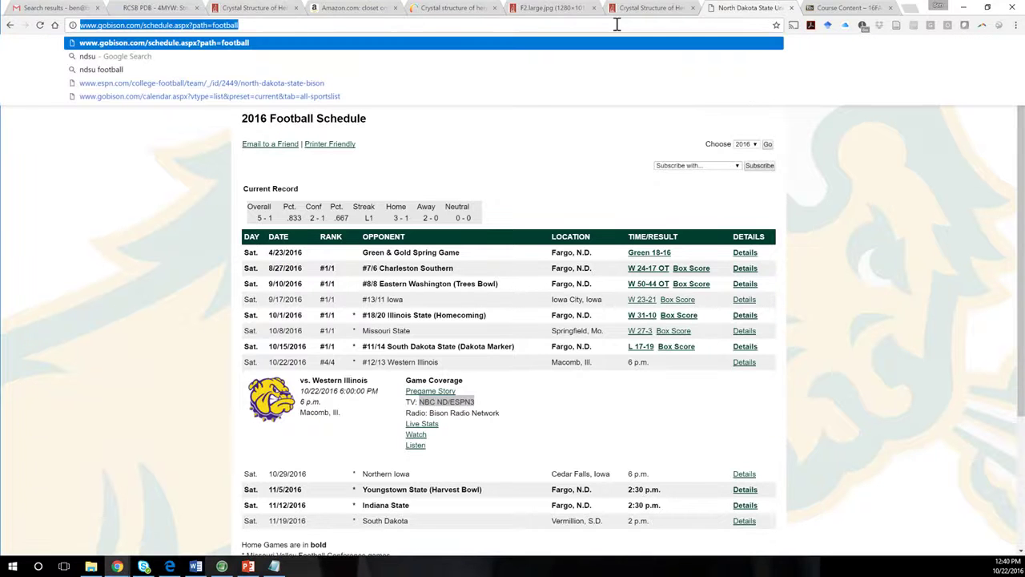
type("ucsf")
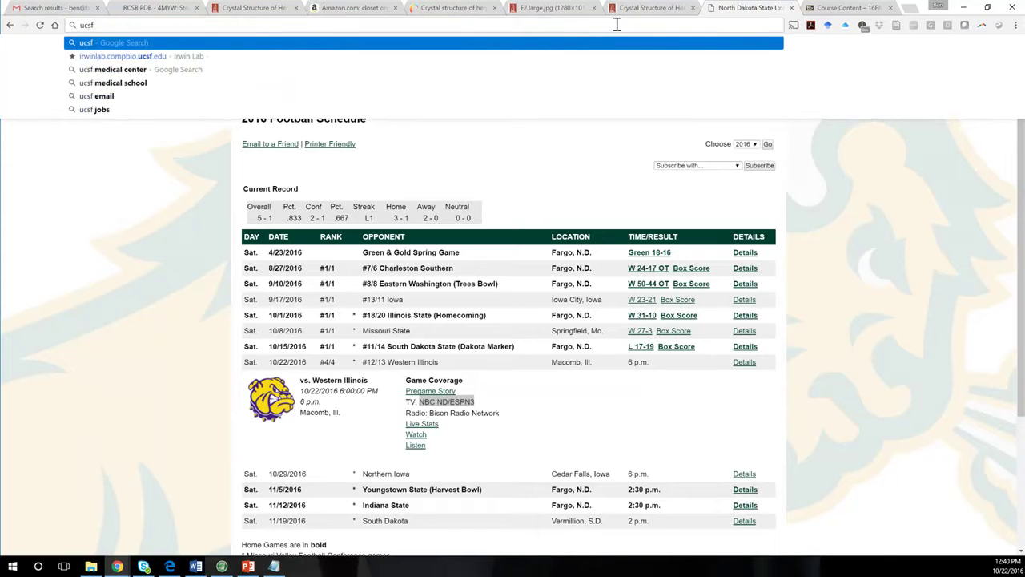
type(" chimera")
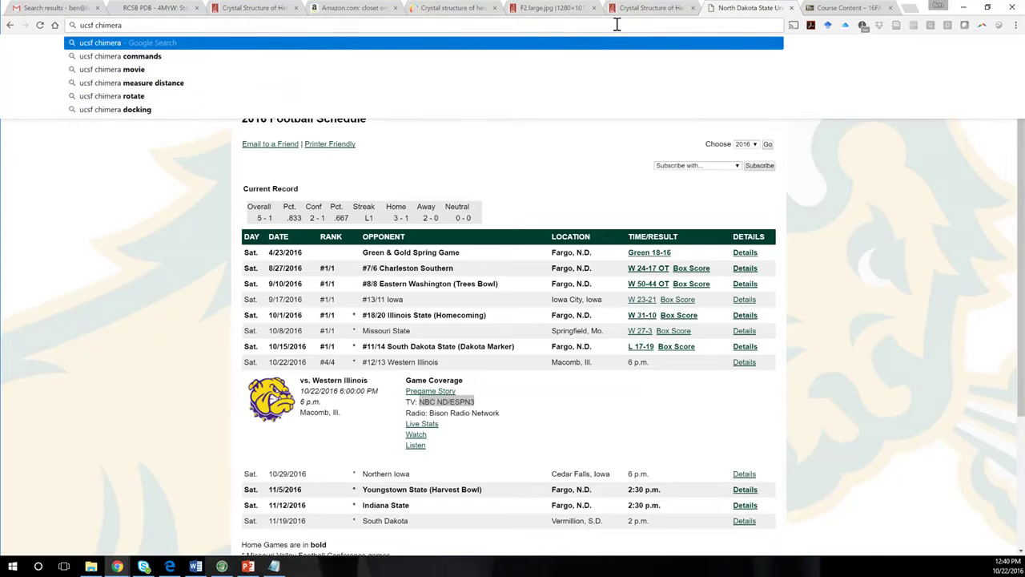
key("Return")
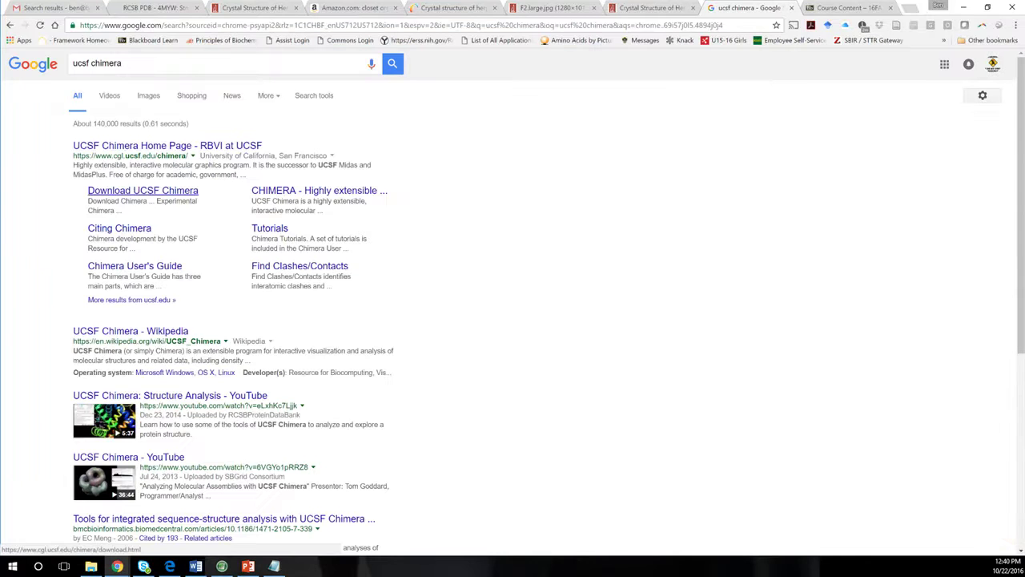
left_click(167, 146)
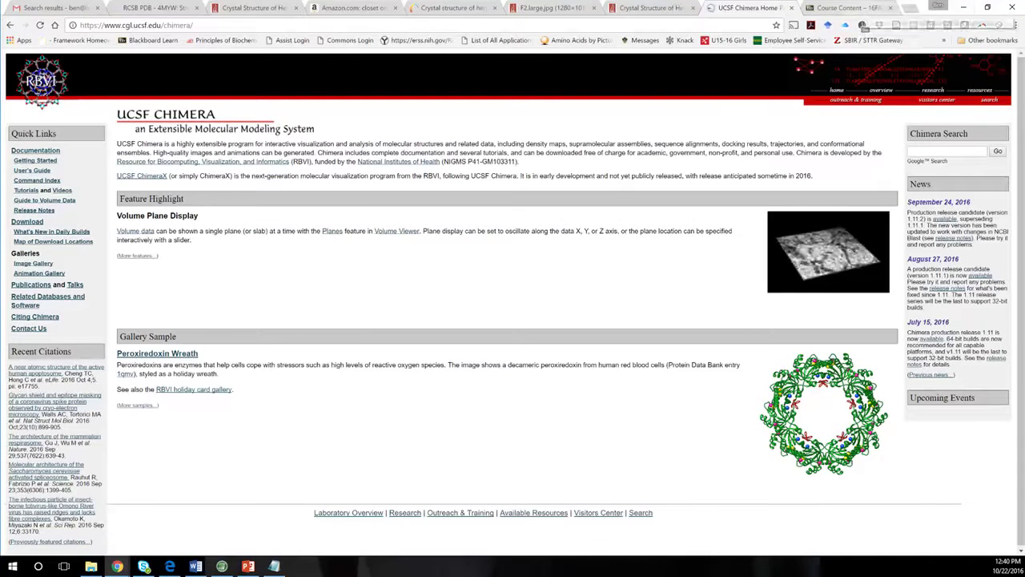
Open the Pymol Resources item in the Pymol and Molecular Flipbook folder of the Blackboard course content
key("ctrl+Tab")
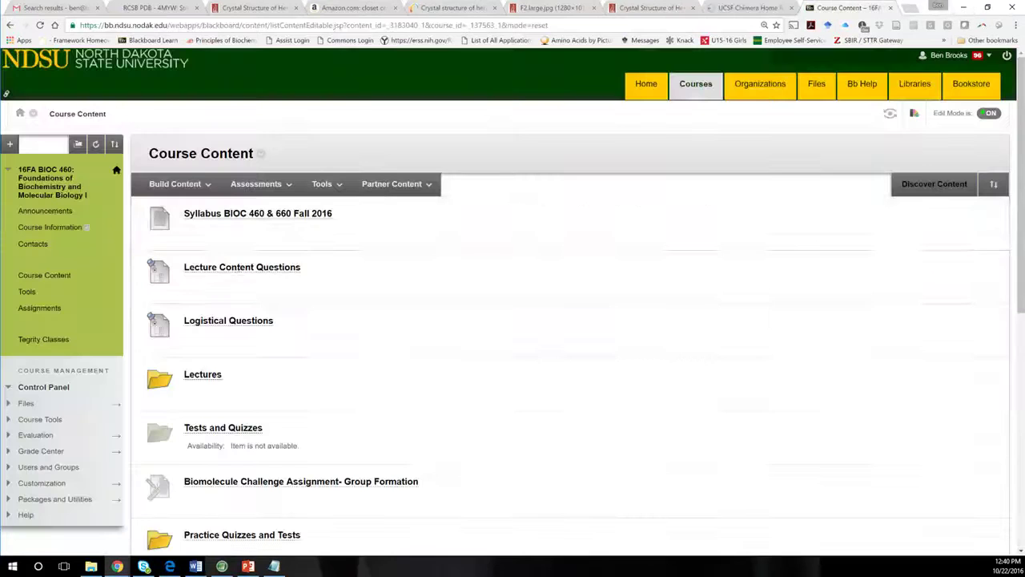
scroll(209, 227, "down", 2)
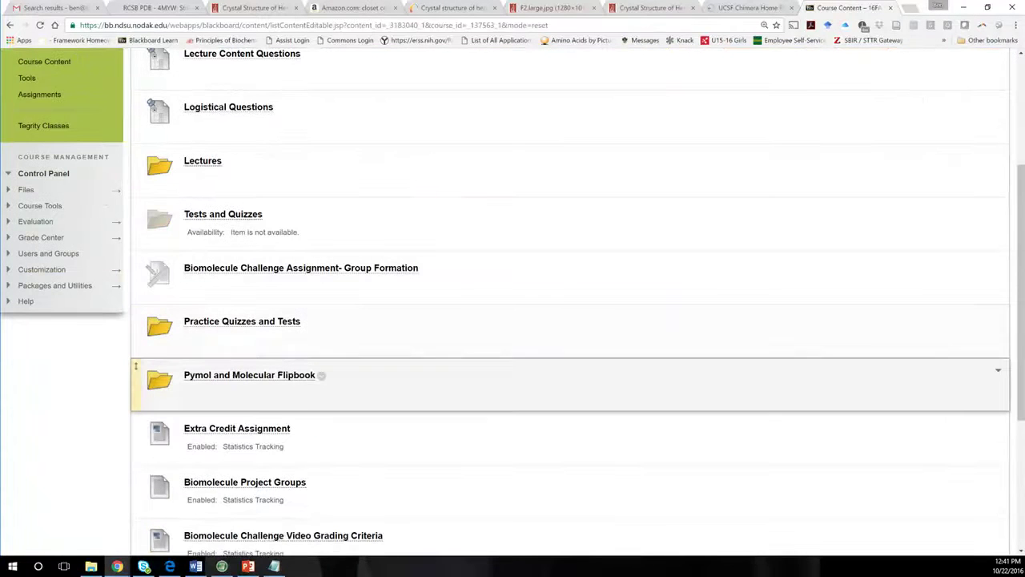
left_click(249, 375)
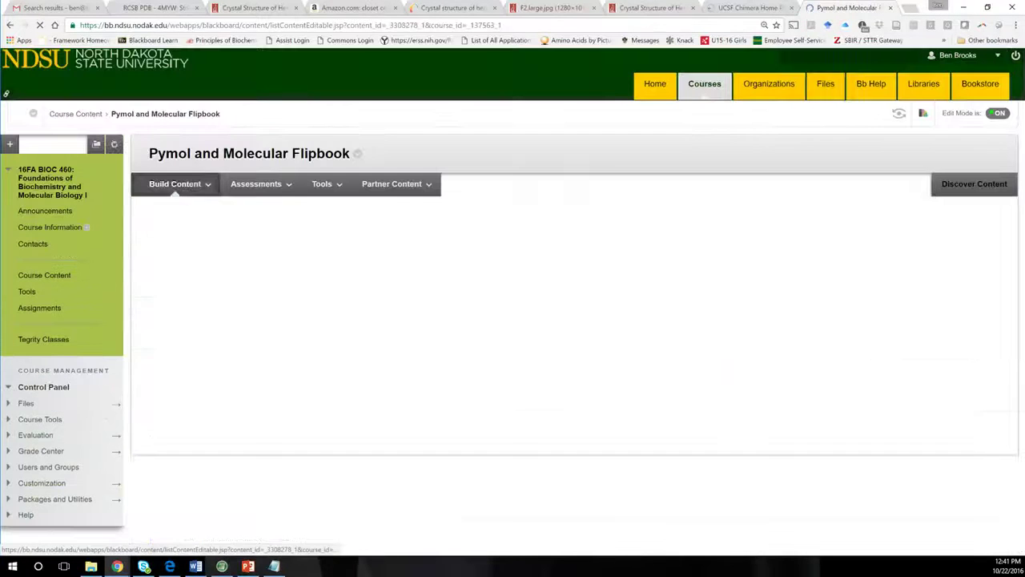
scroll(256, 282, "down", 1)
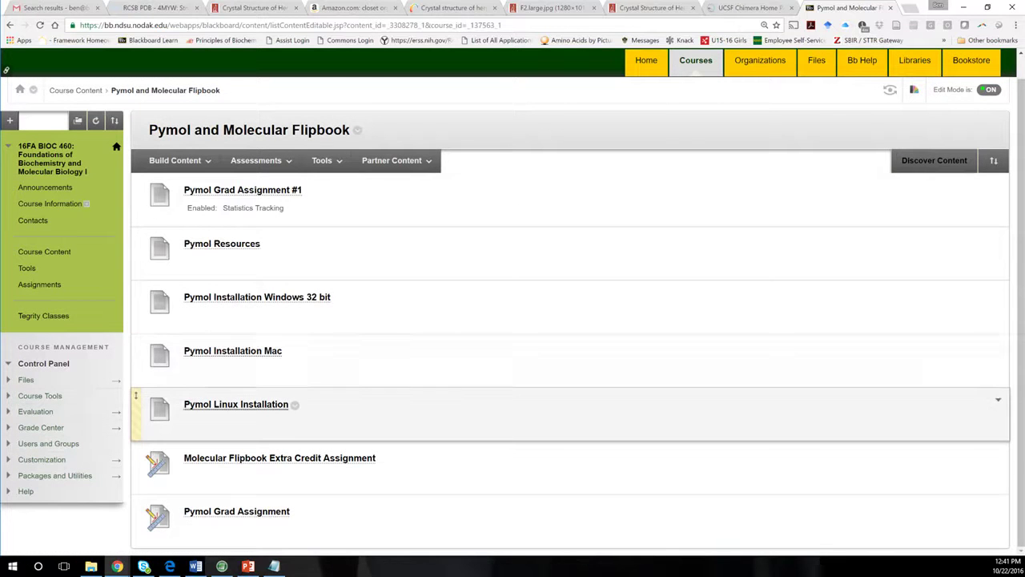
scroll(240, 353, "up", 1)
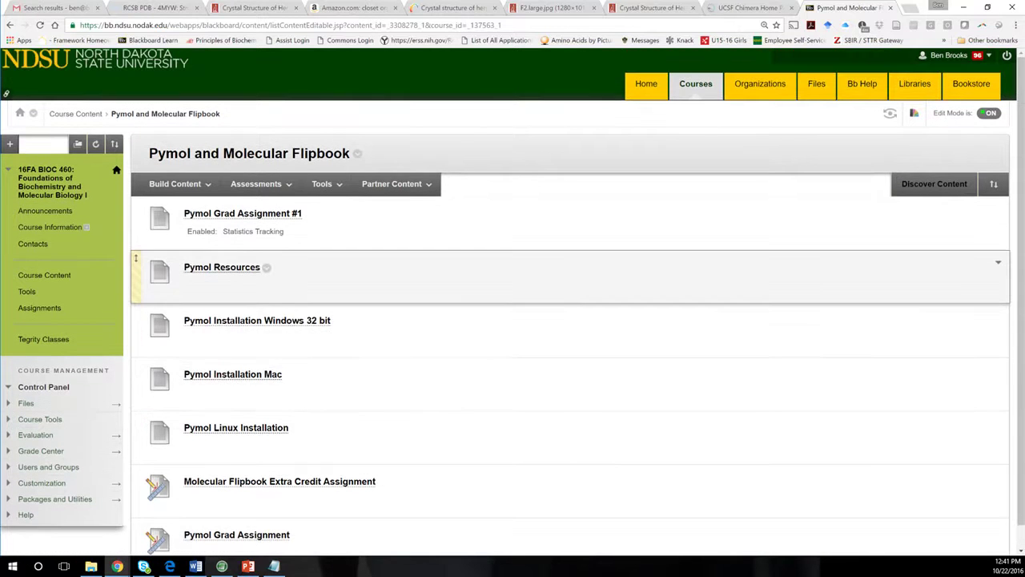
left_click(221, 268)
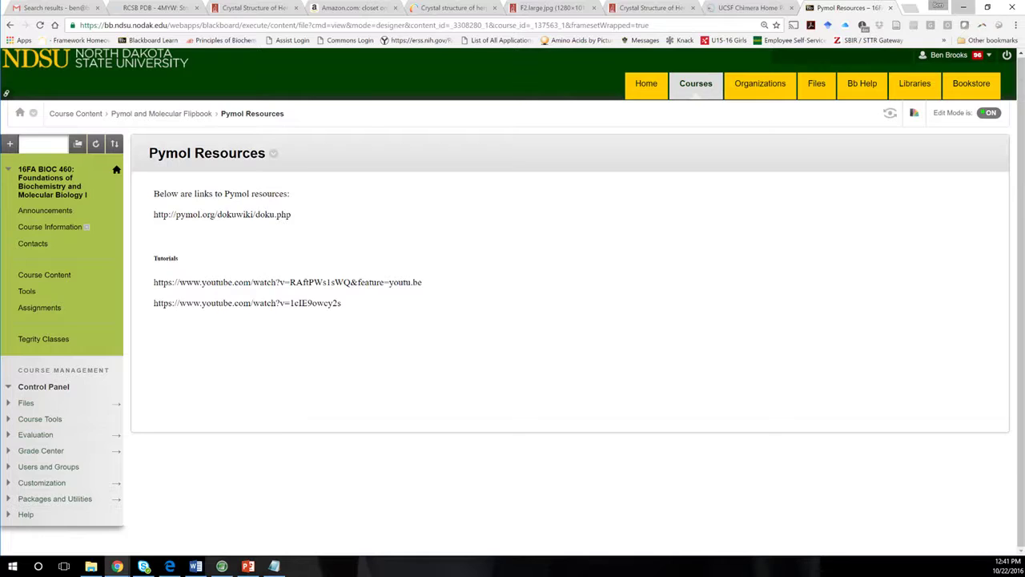
Switch to PyMOL, enlarge the viewer window, and arrange it and the command window so they do not overlap
left_click(964, 8)
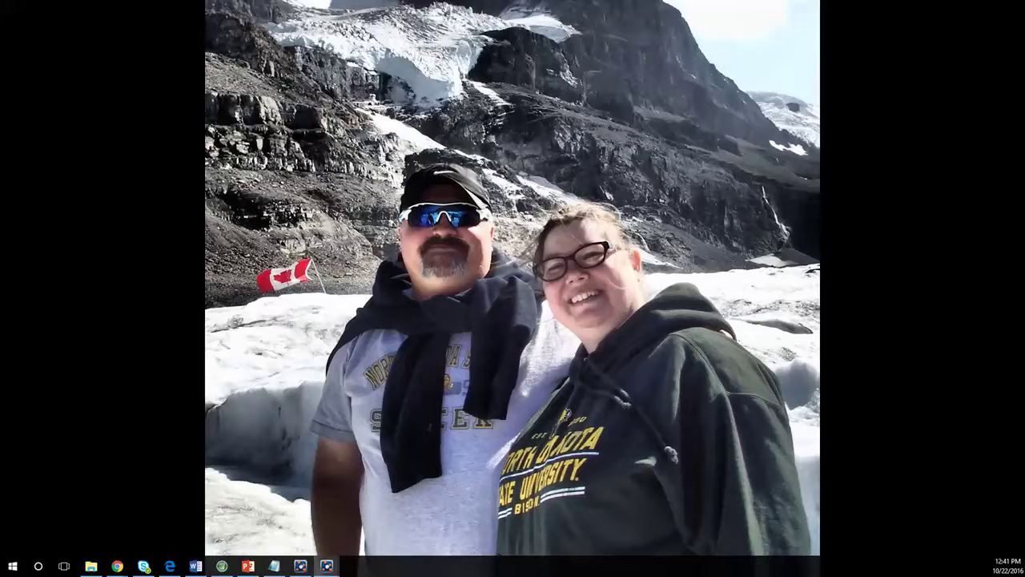
left_click_drag(0, 89, 747, 442)
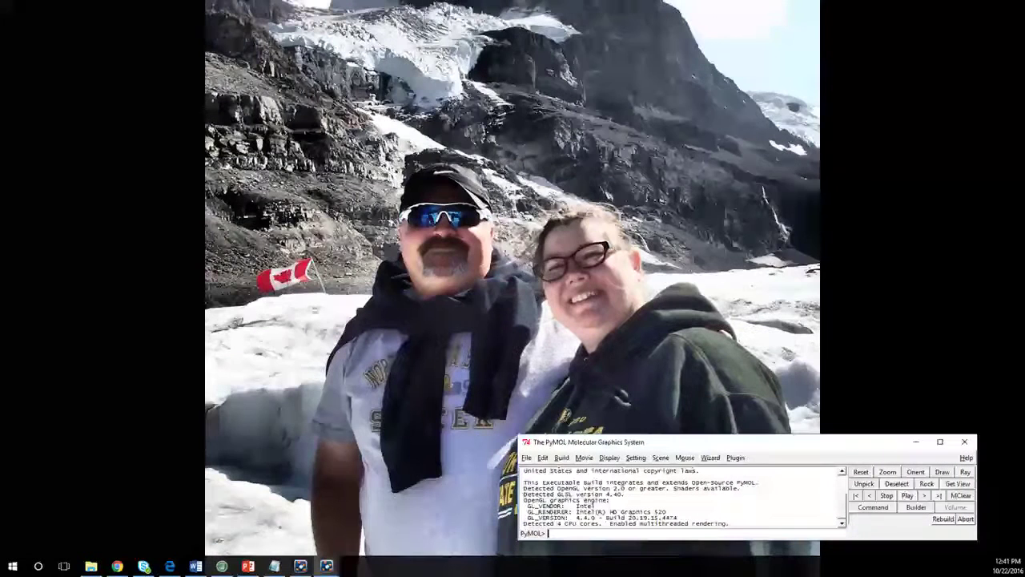
left_click_drag(0, 189, 418, 53)
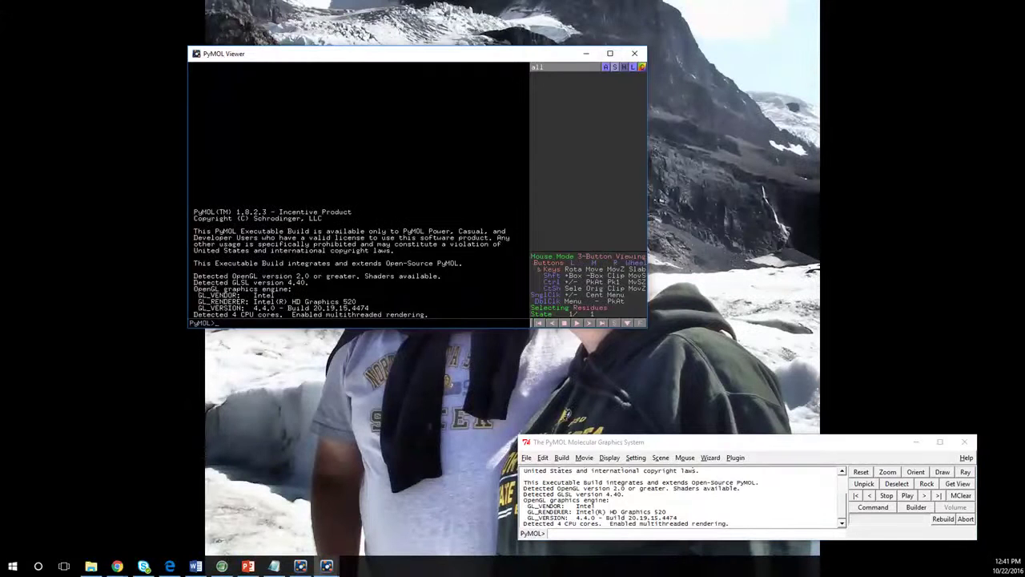
left_click_drag(647, 329, 769, 424)
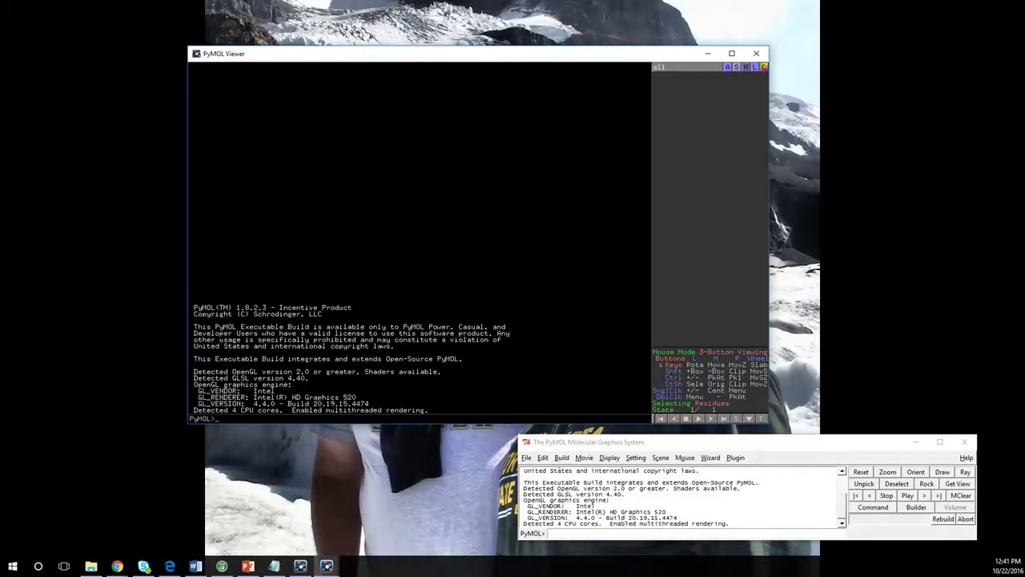
left_click_drag(449, 53, 305, 13)
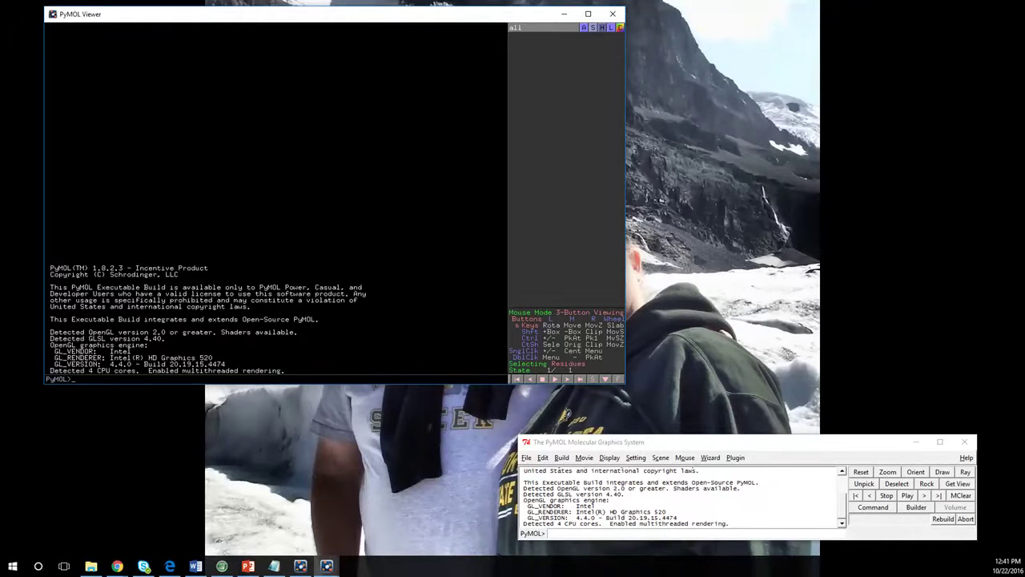
left_click(593, 504)
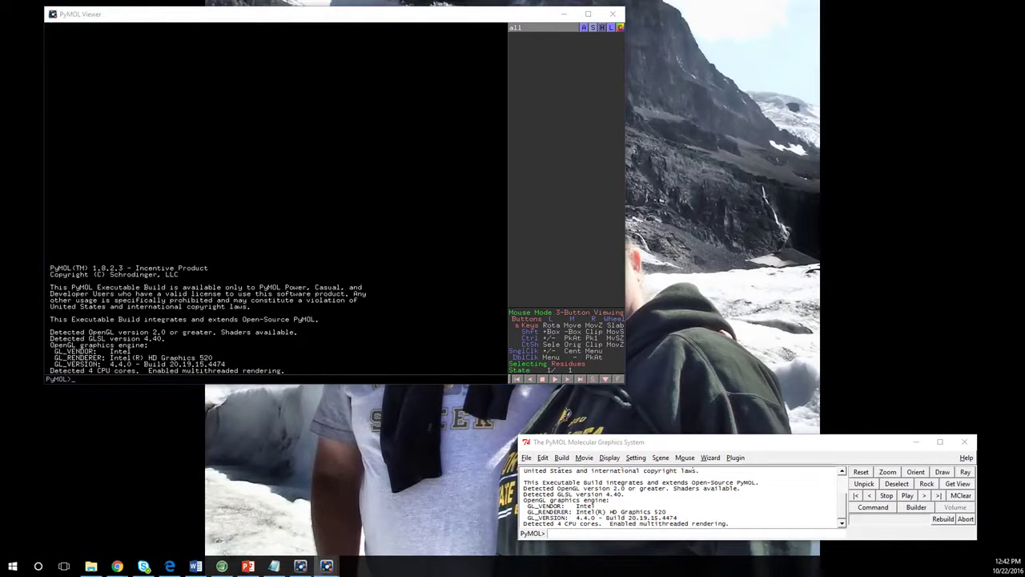
Switch to Chrome, search the RCSB Protein Data Bank for "herpes gD e317" and review the matching structures
key("alt+Tab")
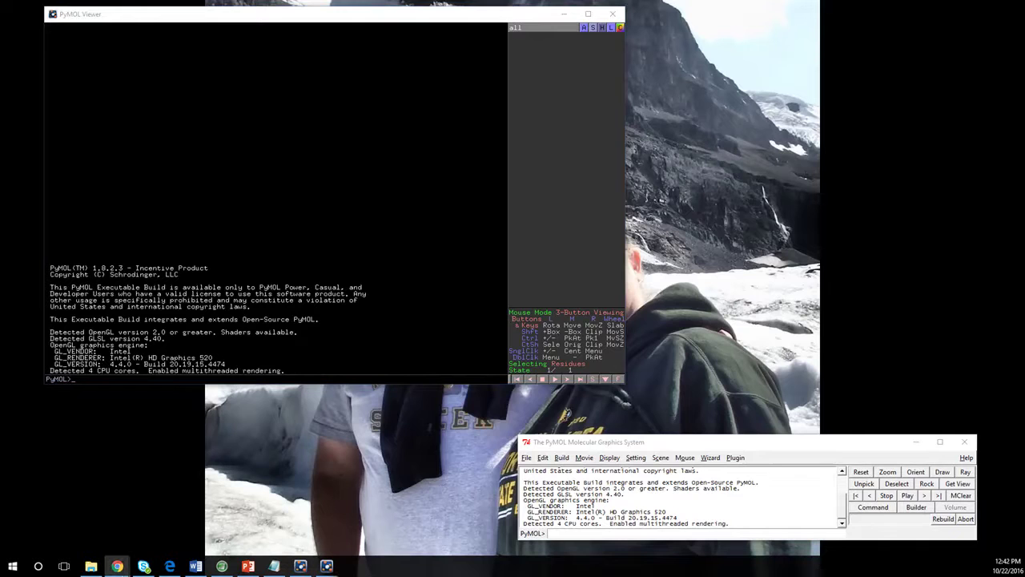
key("alt+Tab")
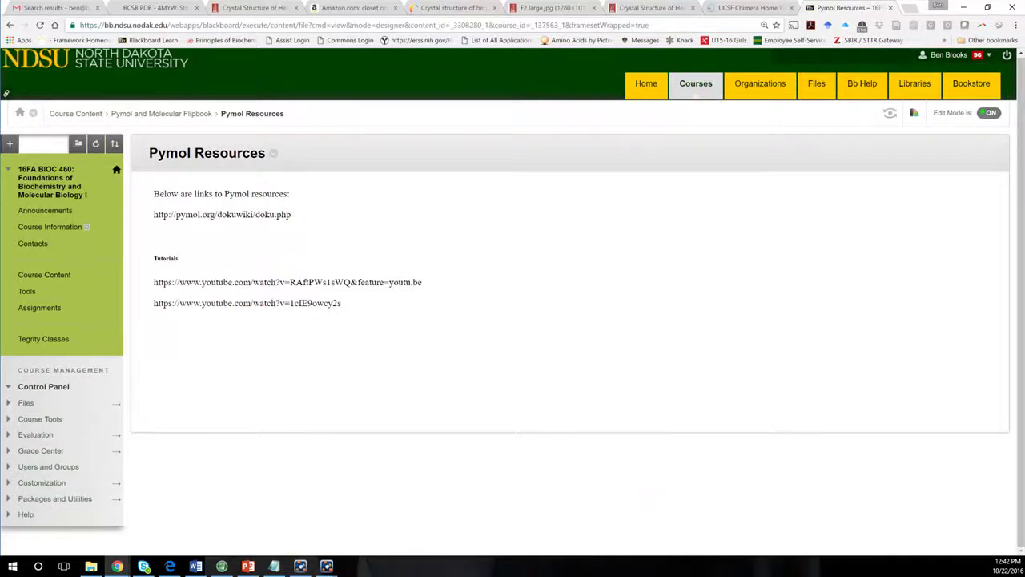
left_click(458, 8)
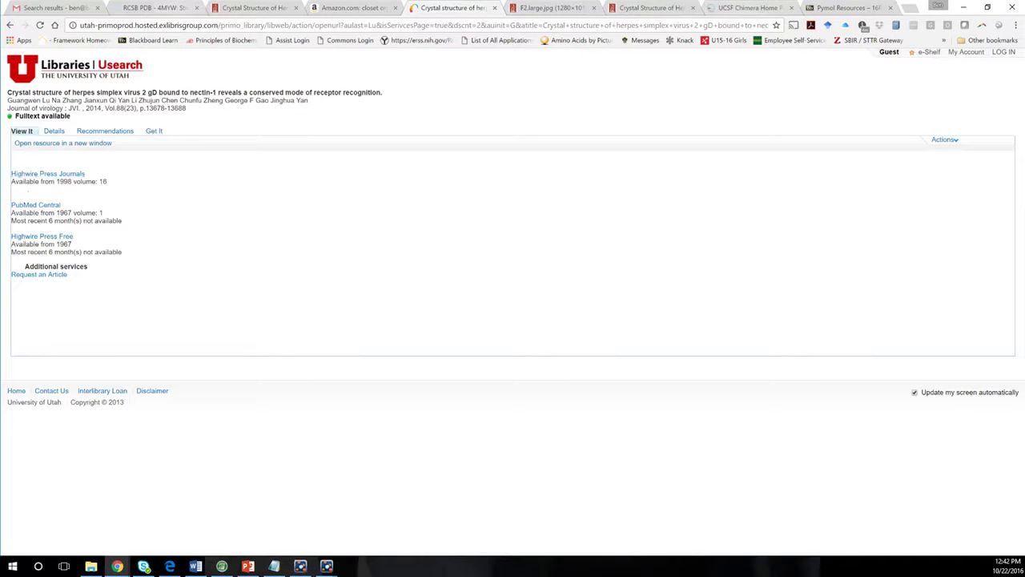
left_click(156, 8)
scroll(480, 241, "up", 4)
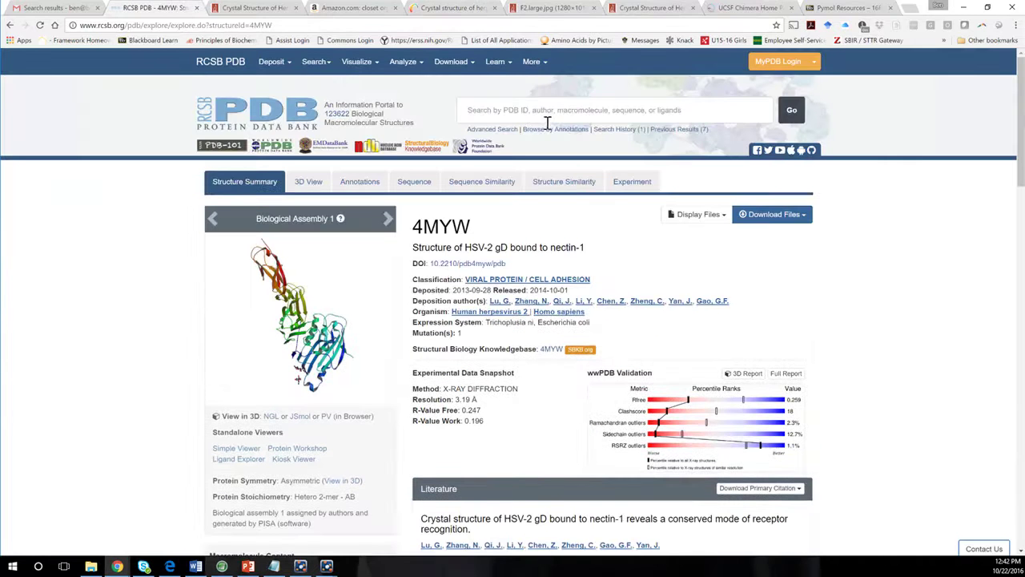
left_click(547, 121)
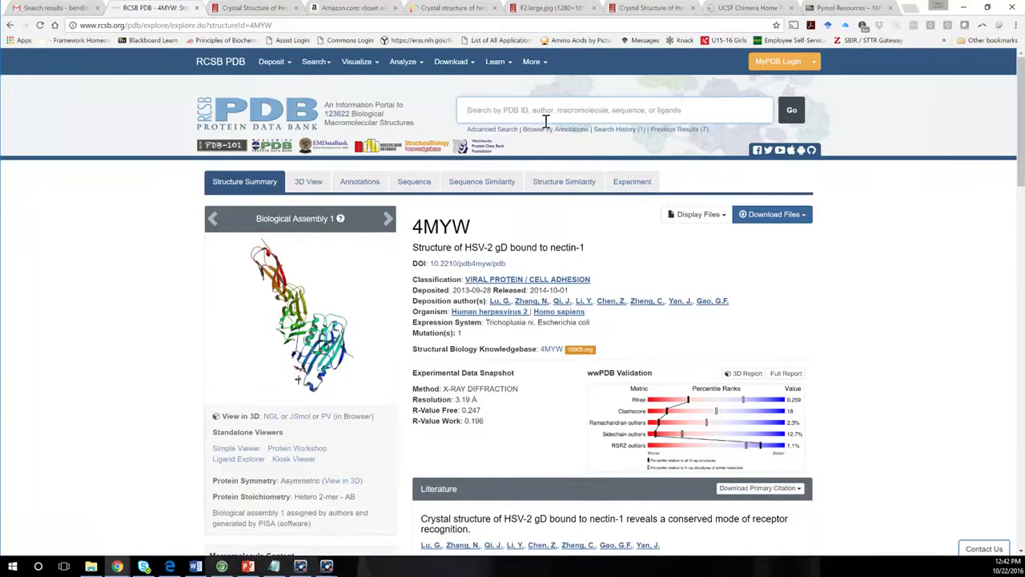
type("herpes")
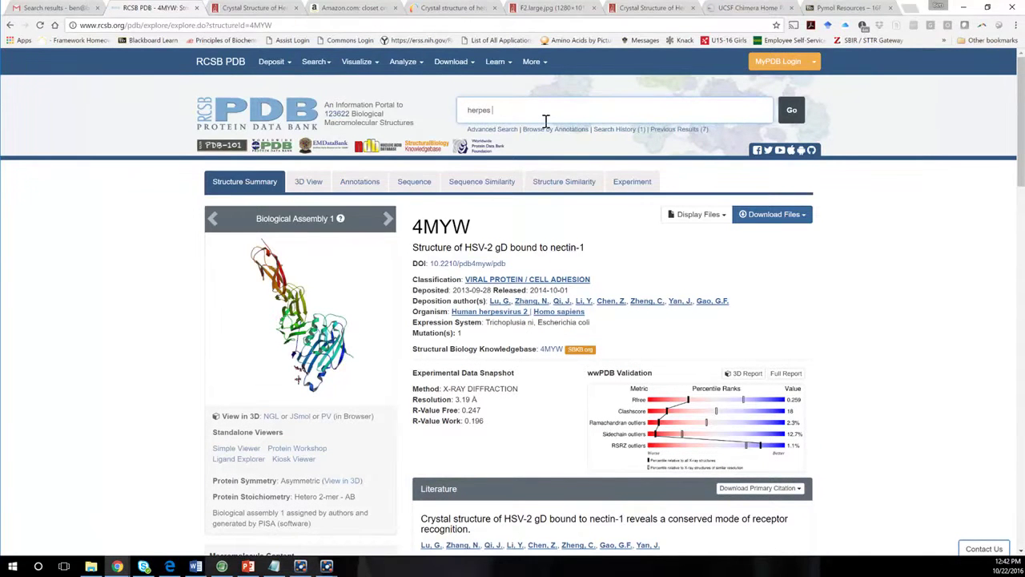
type(" gD e317")
key("Return")
scroll(542, 278, "down", 3)
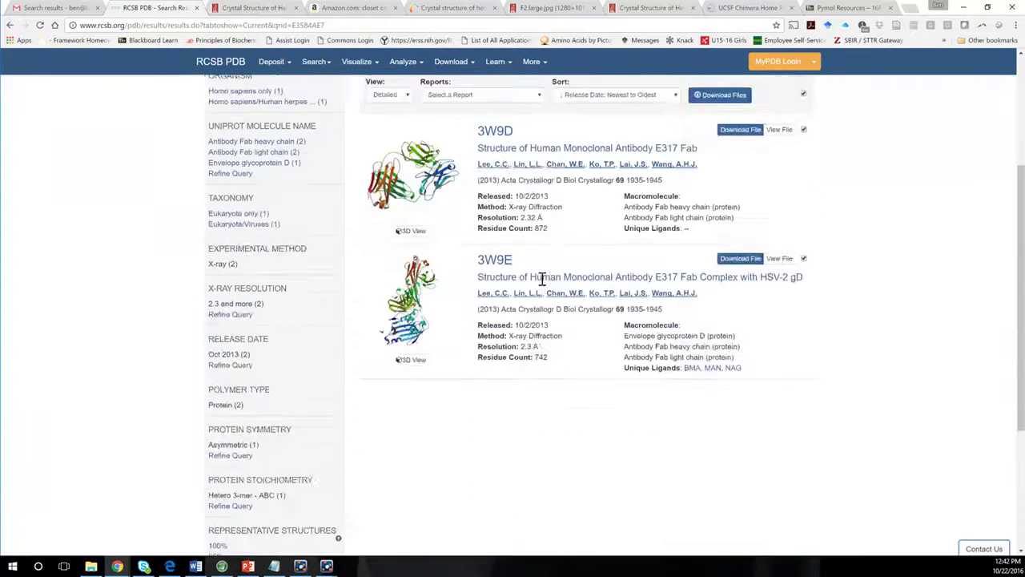
scroll(543, 278, "down", 2)
scroll(542, 278, "up", 3)
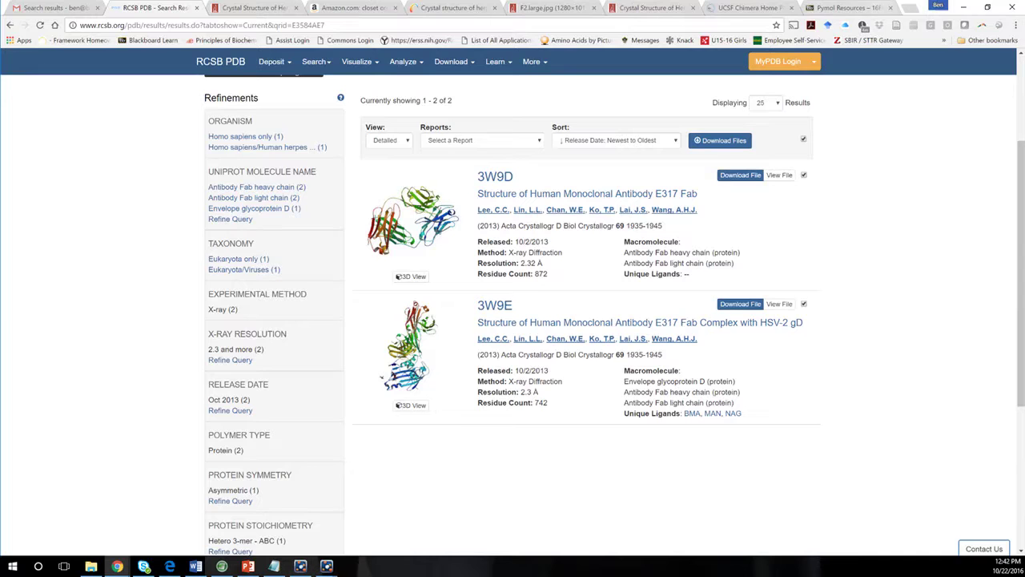
Switch back to PyMOL and load the E317 Fab antibody structure with the command "fetch 3w9D"
left_click(988, 7)
left_click_drag(617, 14, 850, 85)
left_click(877, 86)
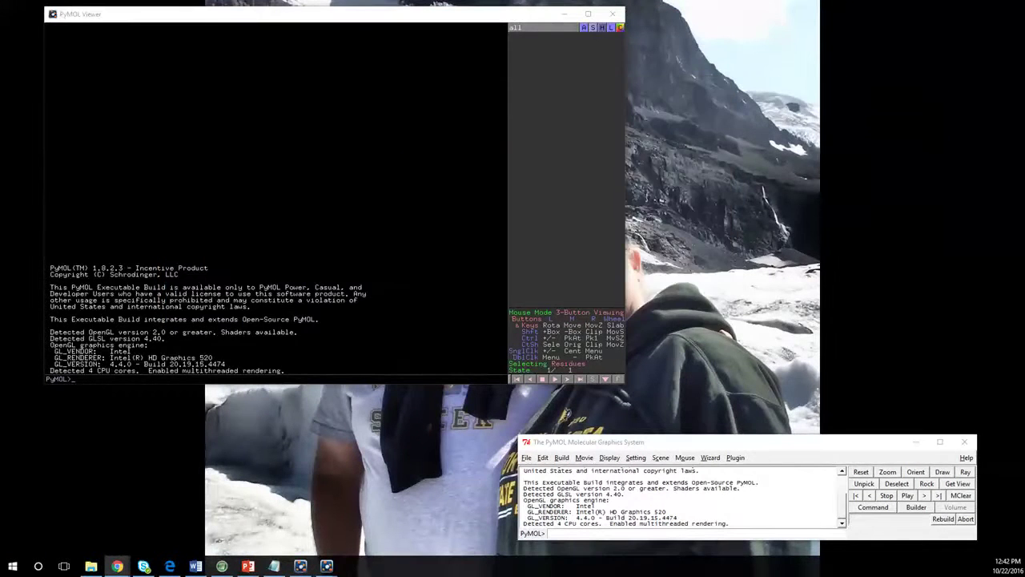
left_click(635, 532)
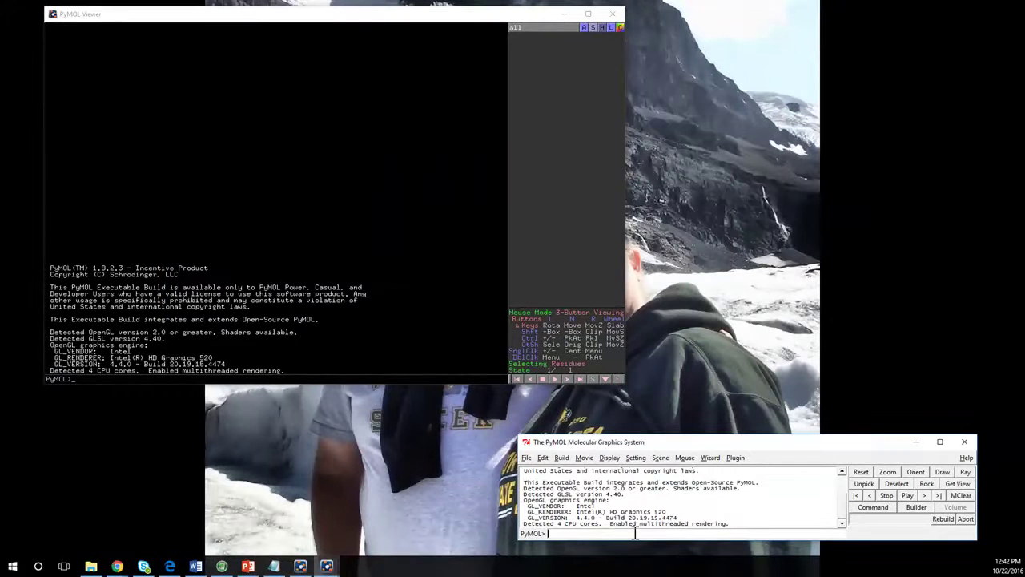
type("fetch 3w9D")
key("Return")
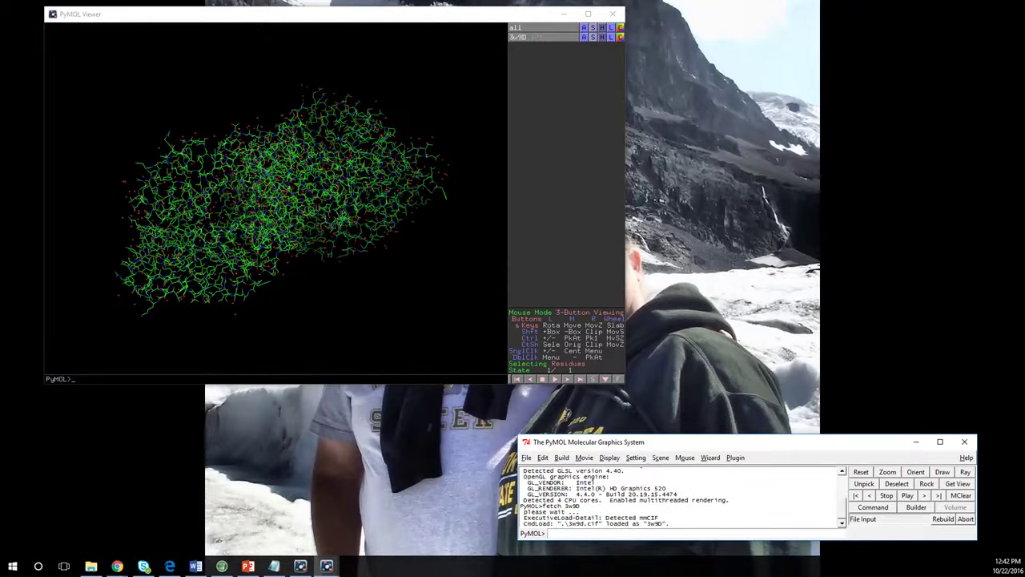
left_click(526, 457)
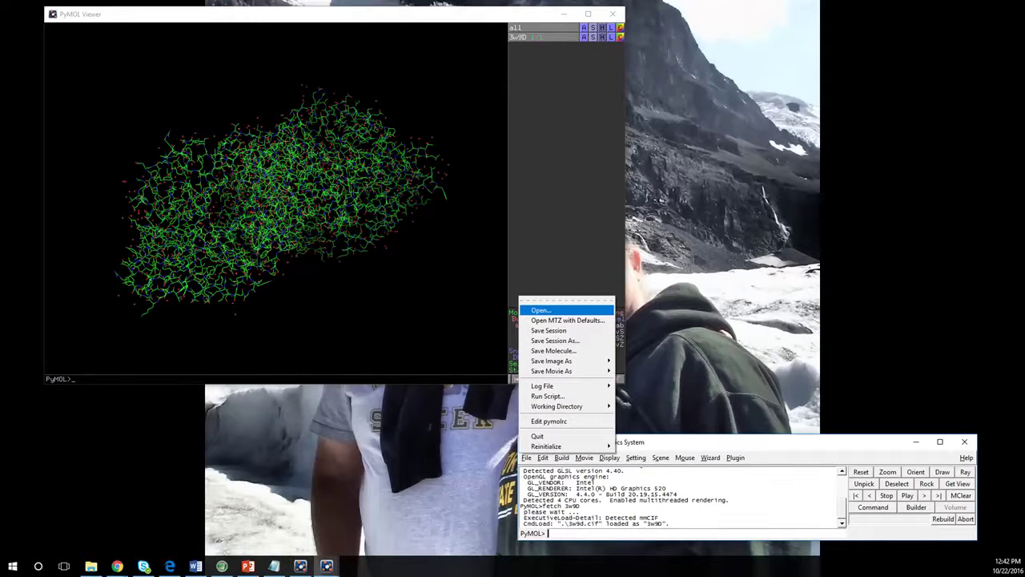
mouse_move(553, 361)
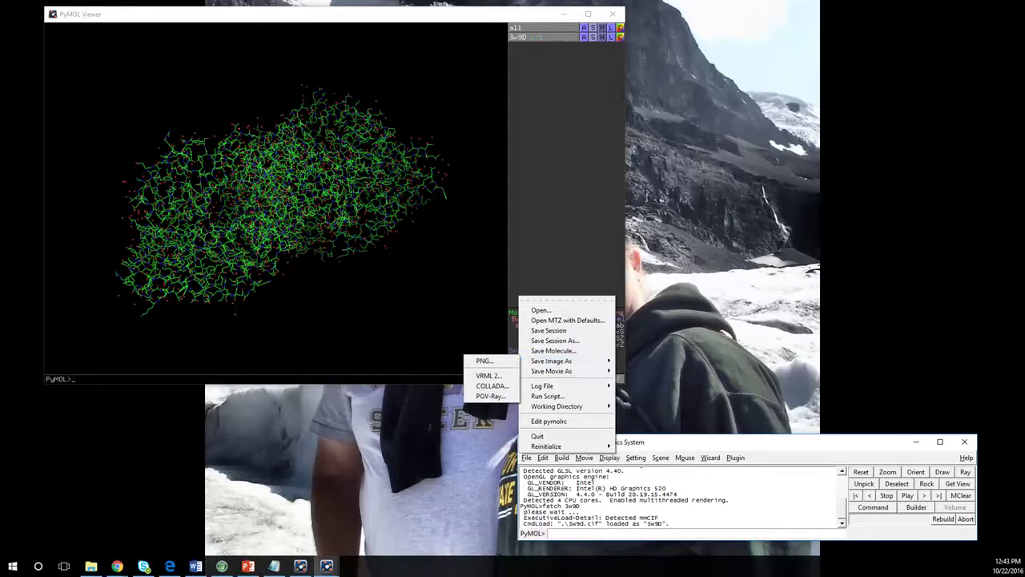
left_click(679, 481)
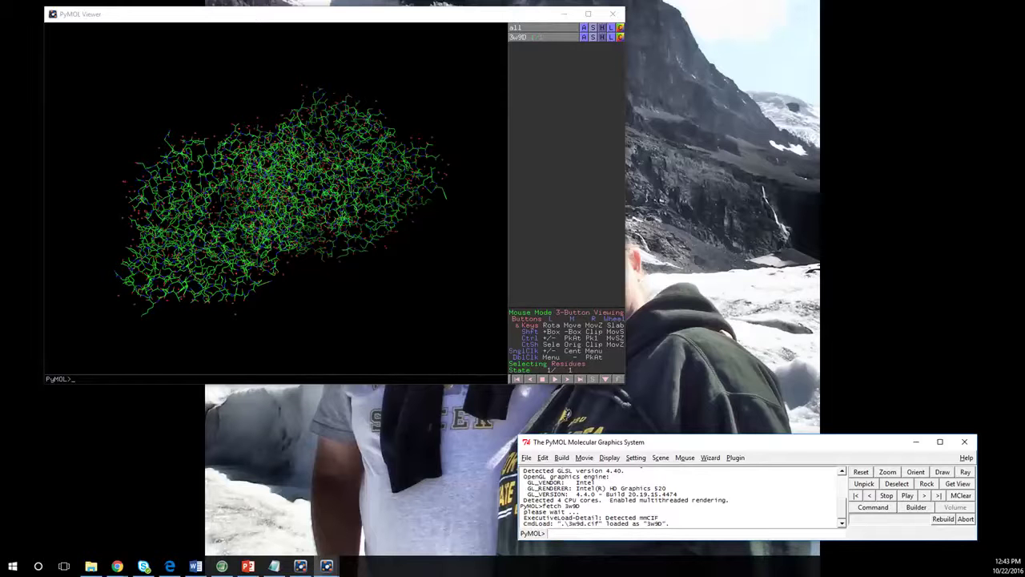
Load the E317 Fab complex with HSV-2 gD alongside the first structure using the command "fetch 3w9e"
left_click_drag(276, 201, 392, 216)
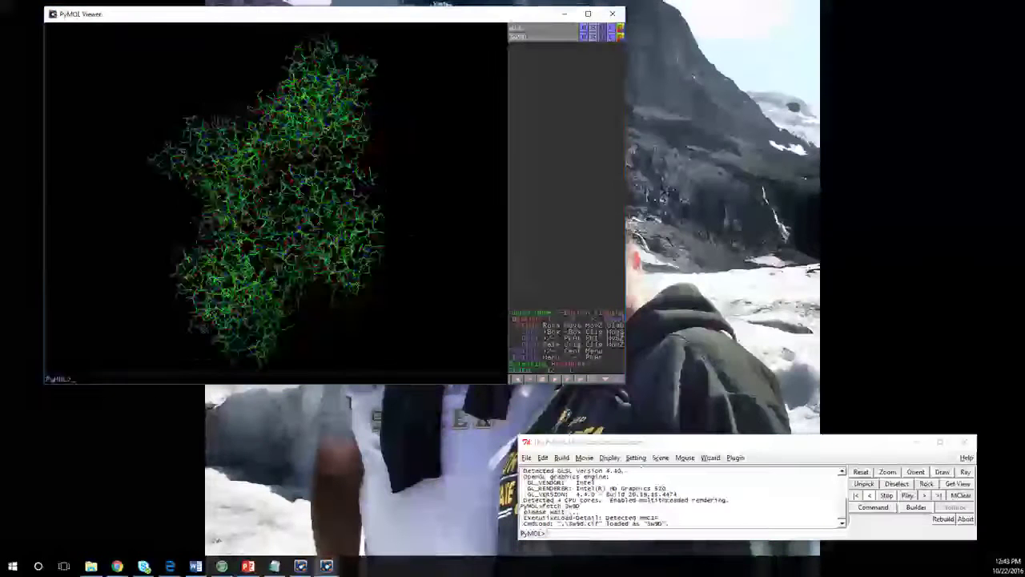
mouse_move(320, 212)
left_mouse_down()
mouse_move(296, 221)
mouse_move(256, 208)
mouse_move(345, 209)
mouse_move(300, 210)
left_mouse_up()
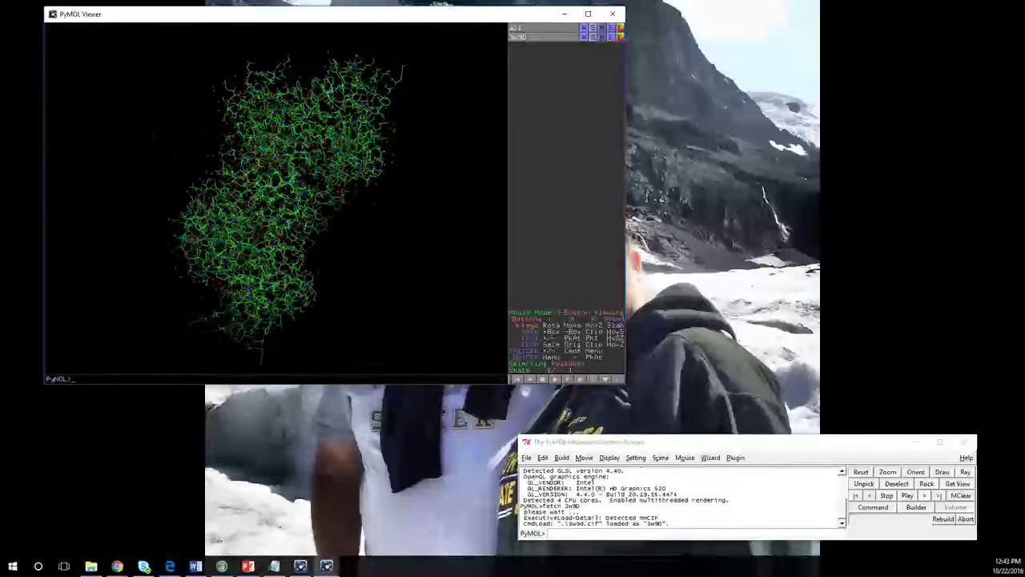
left_click(574, 533)
type("fetch")
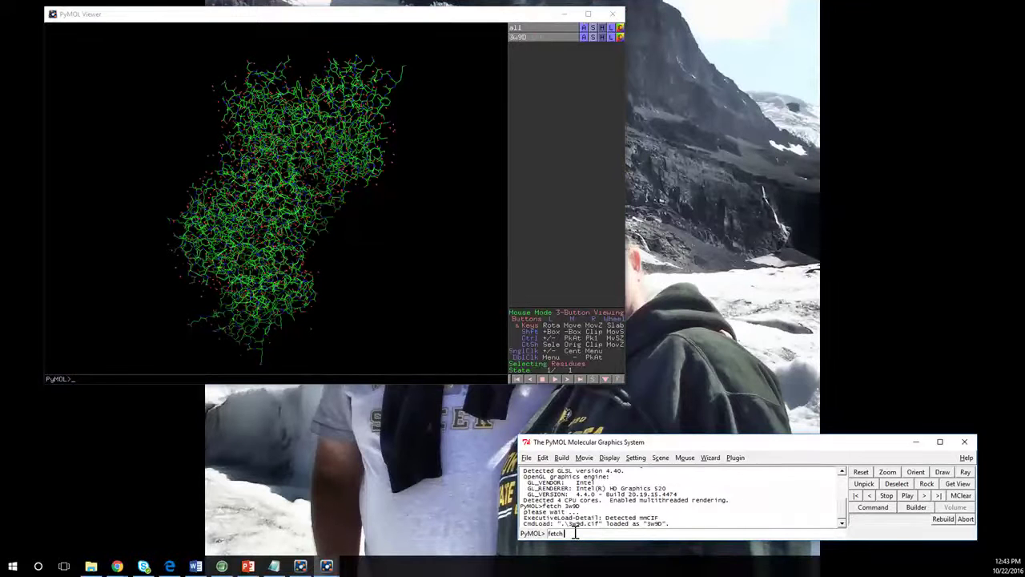
type(" 3w9D")
key("Return")
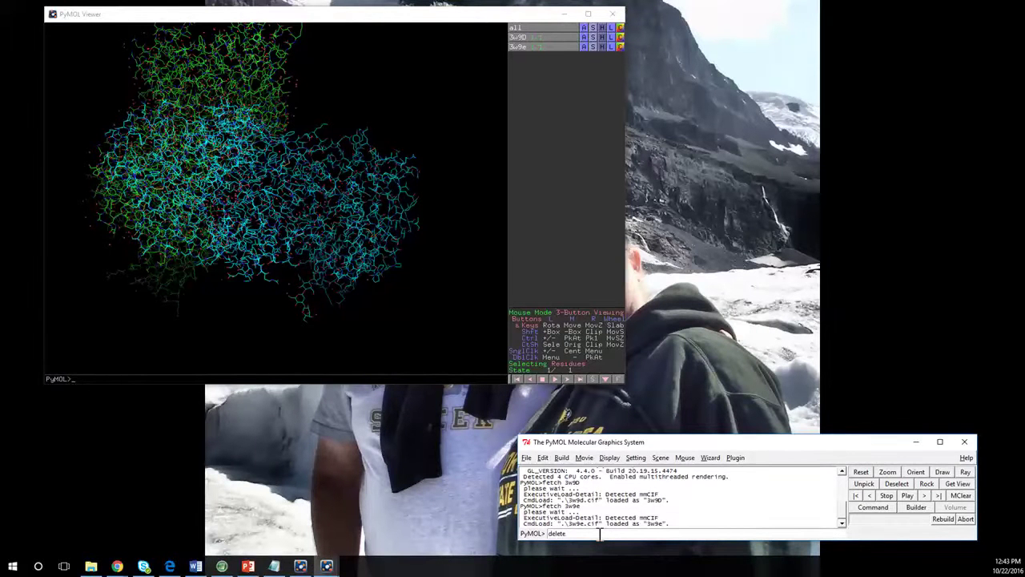
Hide the 3w9D structure in the viewer and remove it with the command "delete 3w9d"
type("3w9d")
left_click(603, 38)
left_click(603, 49)
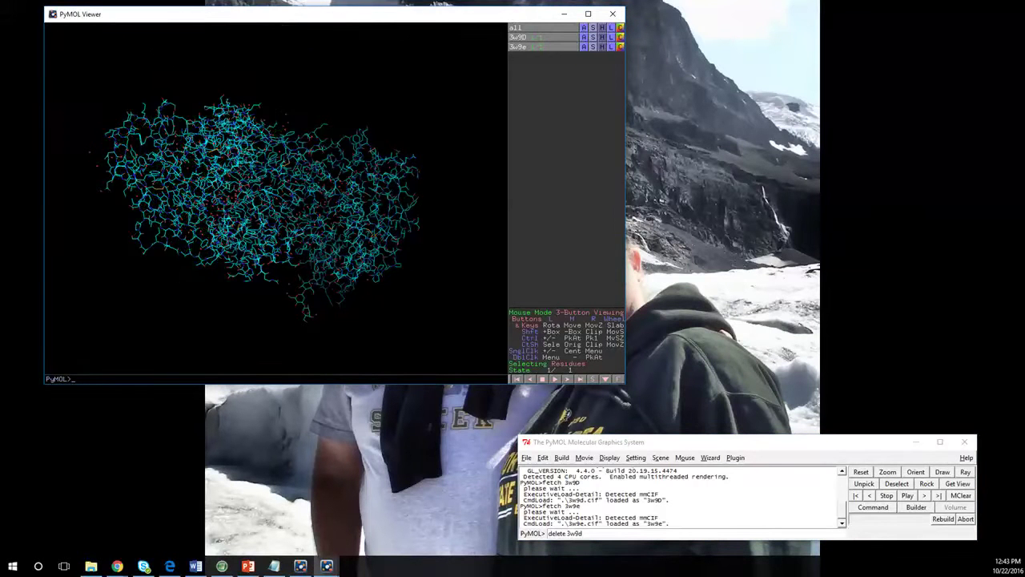
left_click_drag(272, 200, 296, 216)
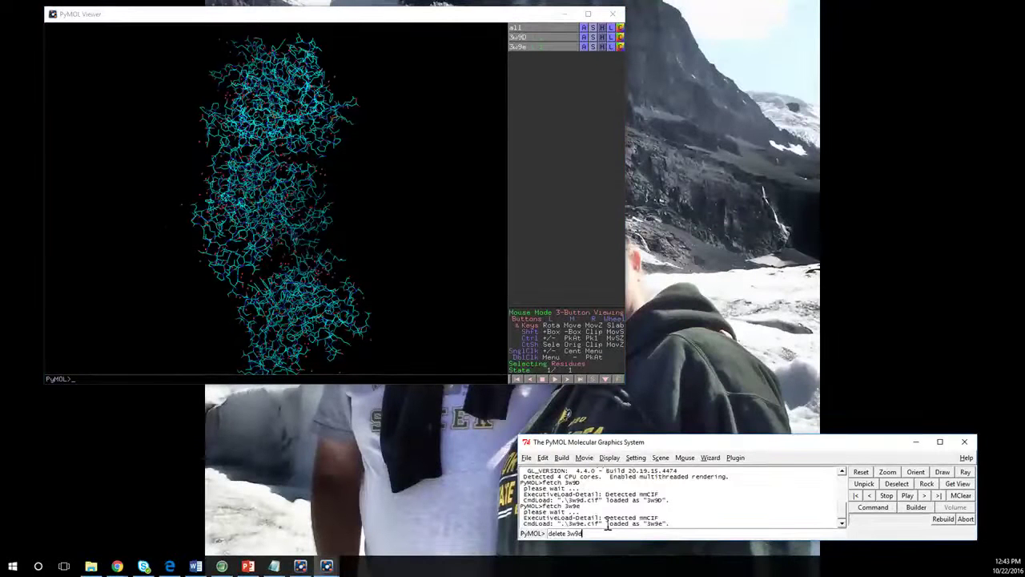
key("Return")
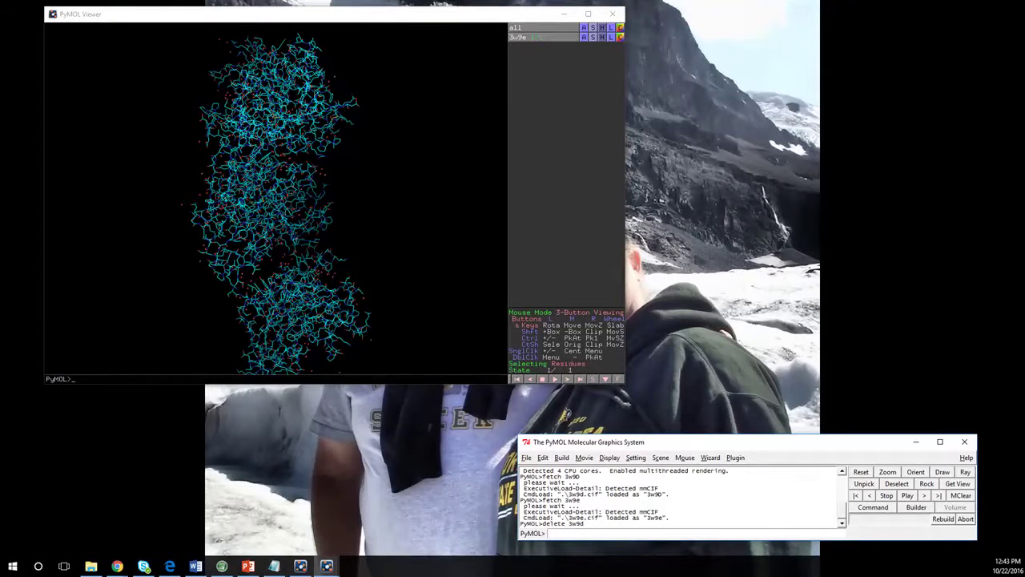
Widen the viewer window, turn on the sequence display for 3w9e, and bring the beginning of the sequence into view
left_click_drag(625, 192, 719, 193)
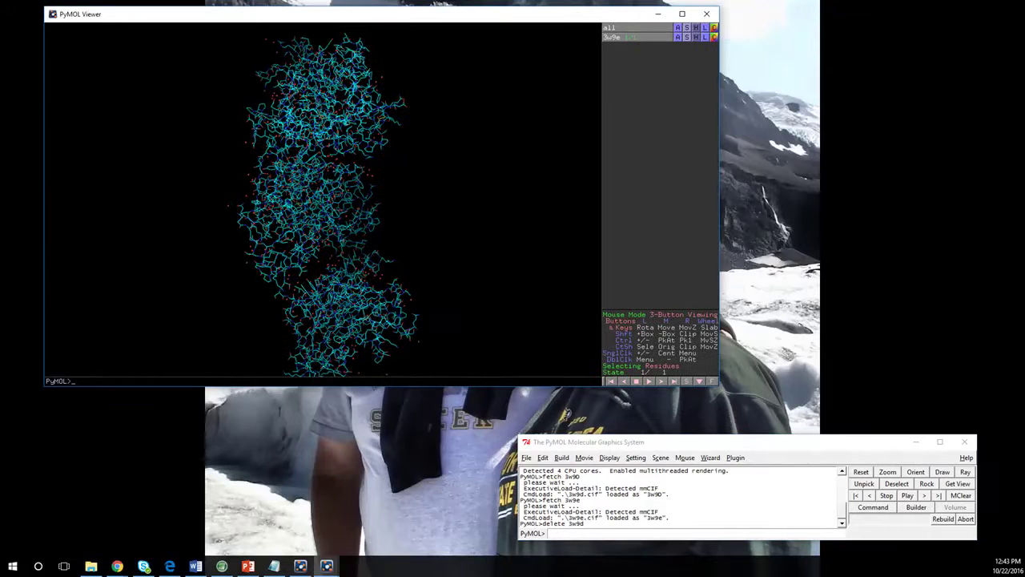
mouse_move(321, 200)
left_mouse_down()
mouse_move(392, 238)
mouse_move(380, 208)
mouse_move(353, 241)
mouse_move(321, 196)
mouse_move(352, 200)
mouse_move(336, 208)
mouse_move(369, 232)
mouse_move(337, 196)
left_mouse_up()
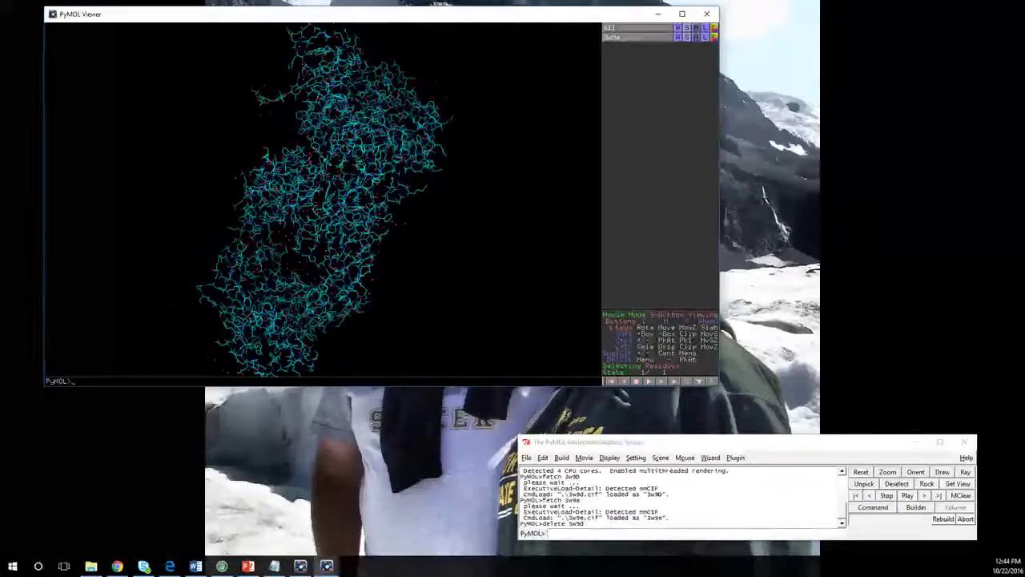
left_click(609, 458)
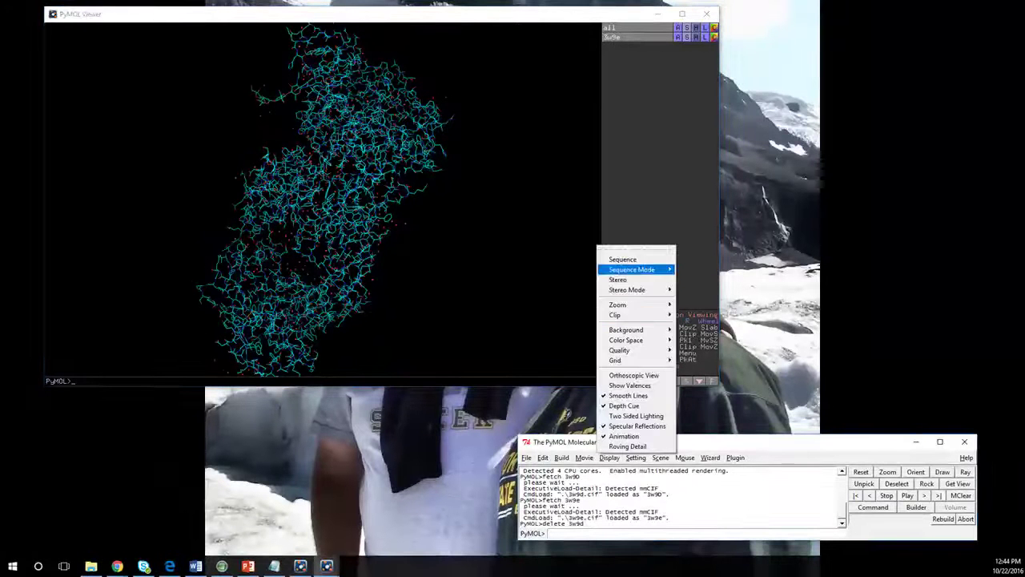
left_click(622, 259)
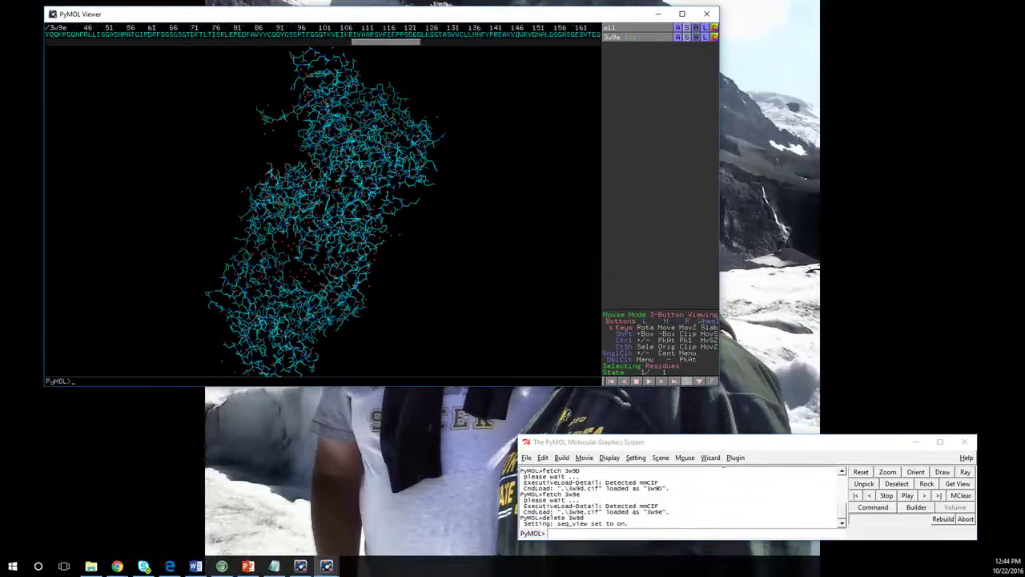
left_click_drag(386, 42, 78, 42)
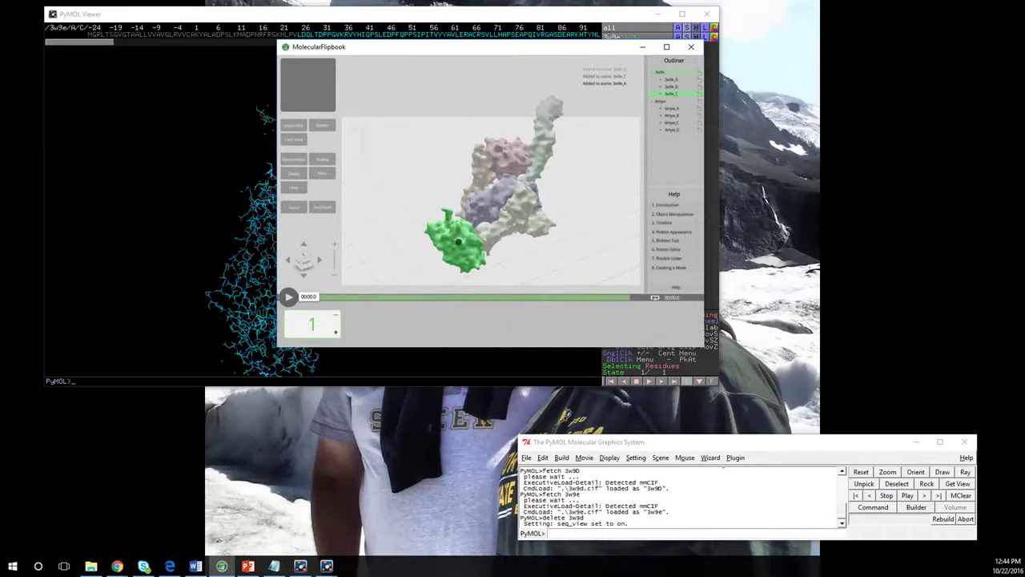
Switch to MolecularFlipbook, place its window beside the PyMOL structure, and compare the 3w9e complex in both programs
left_click_drag(481, 46, 711, 34)
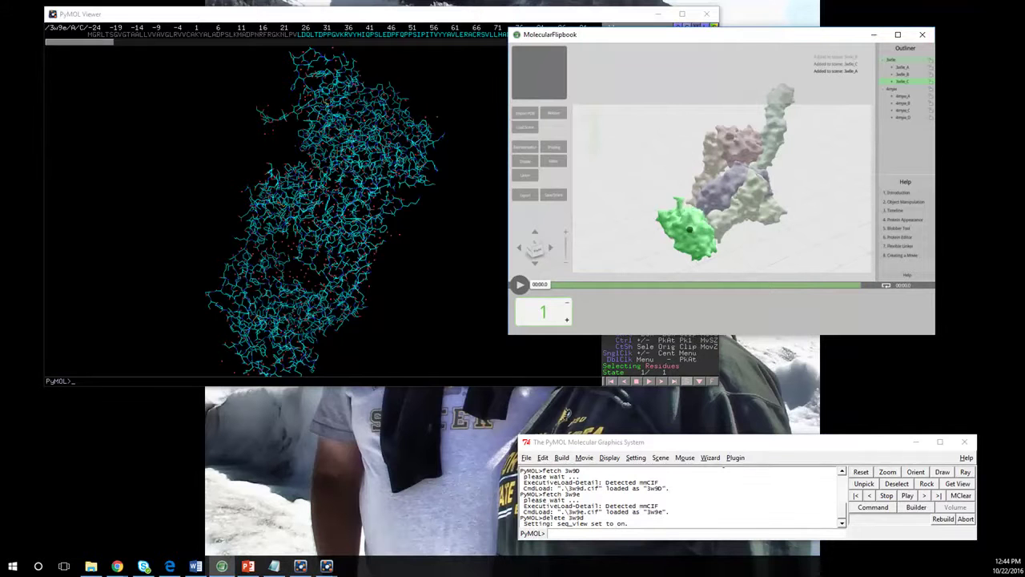
left_click_drag(320, 208, 345, 200)
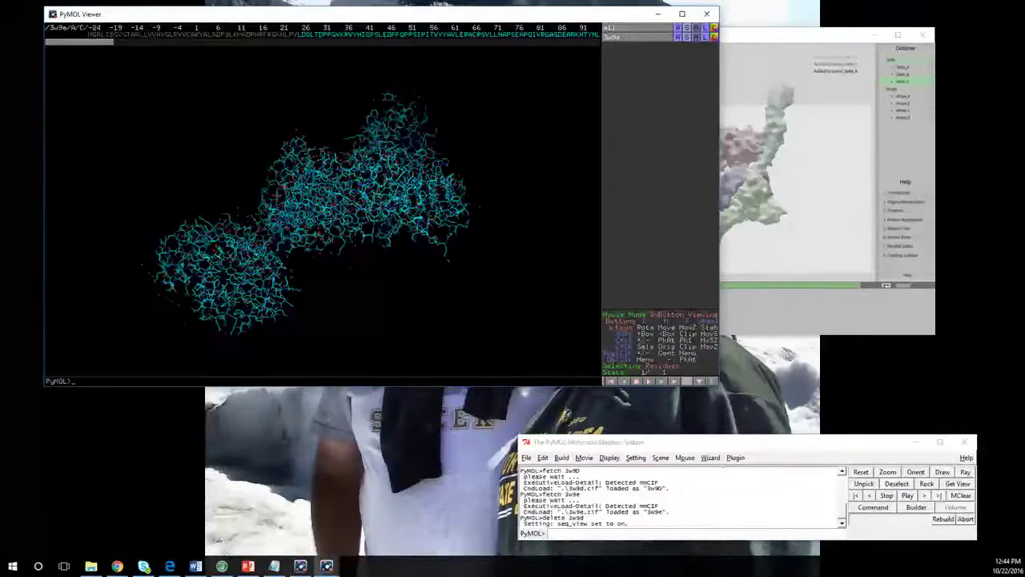
key("alt+Tab")
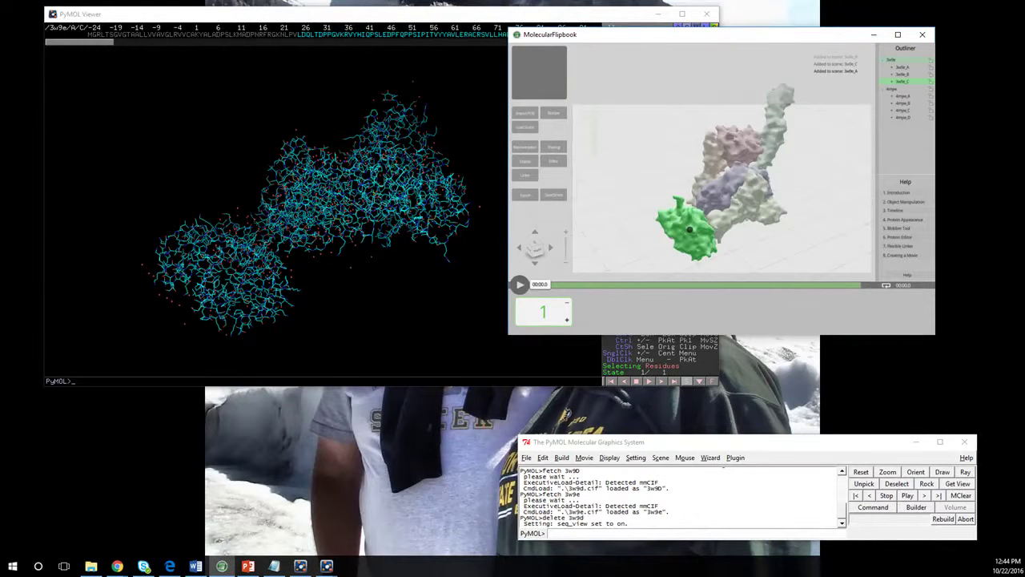
left_click(676, 200)
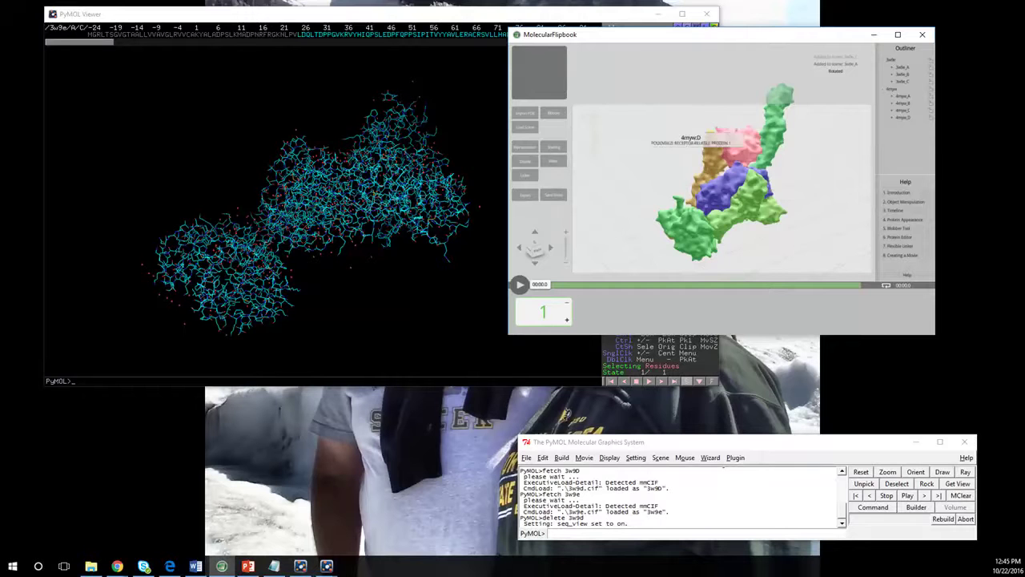
Make all 3w9e chains invisible in MolecularFlipbook and redisplay them with the Surface representation
left_click(892, 60)
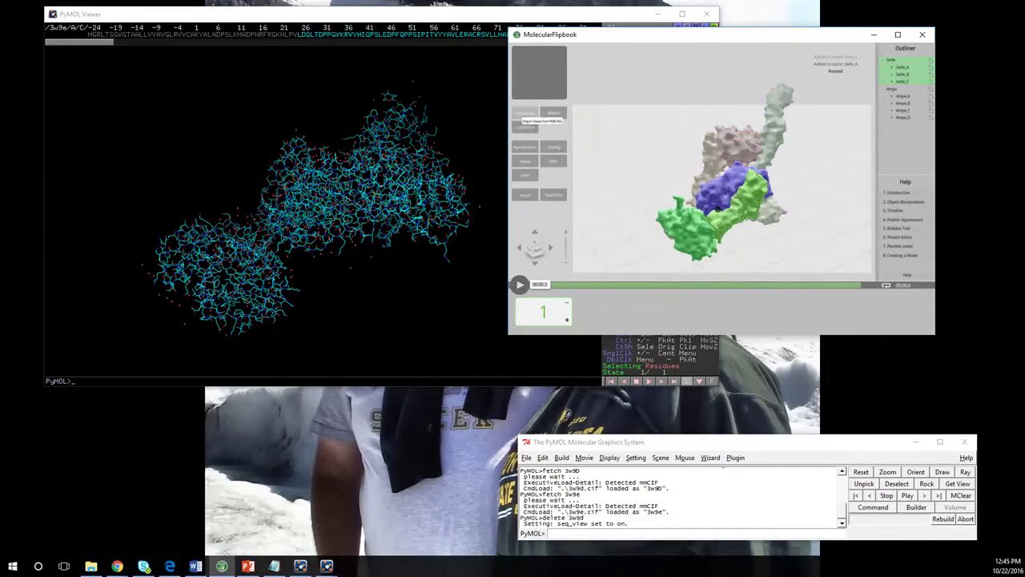
left_click(525, 147)
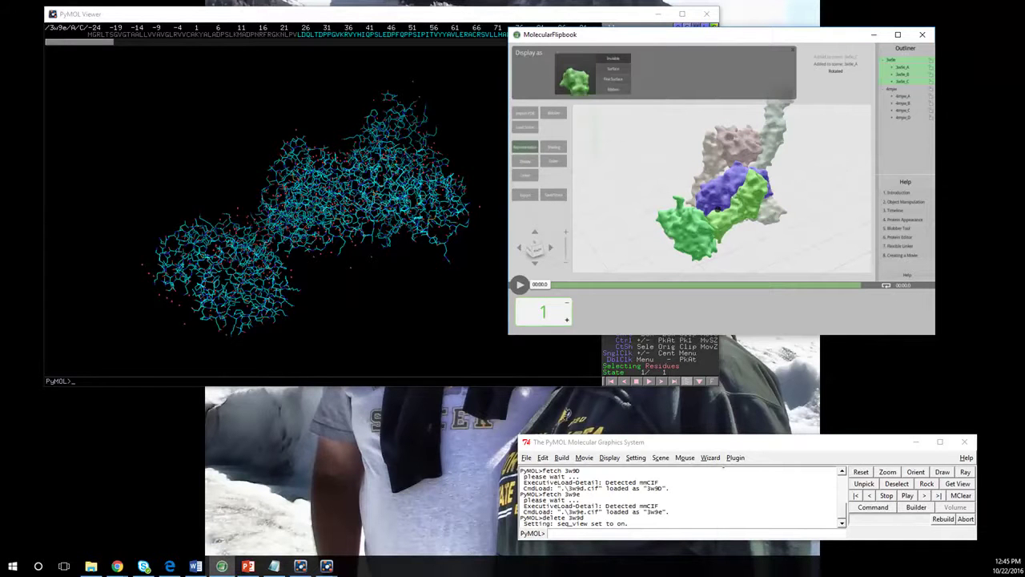
left_click(613, 58)
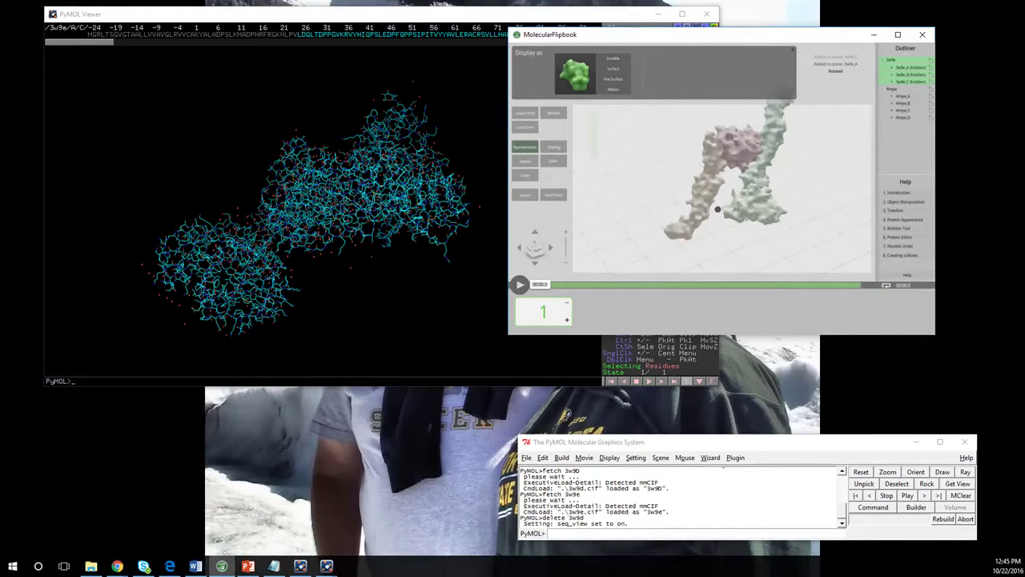
left_click(613, 69)
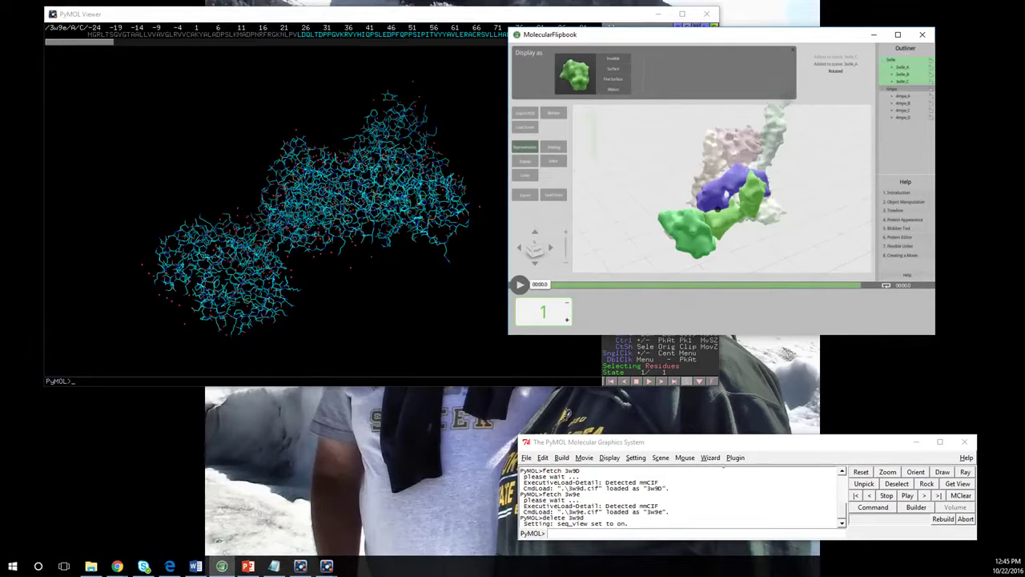
Make all 4myw chains invisible and view the 3w9e complex alone from a different angle
left_click(892, 89)
left_click(612, 58)
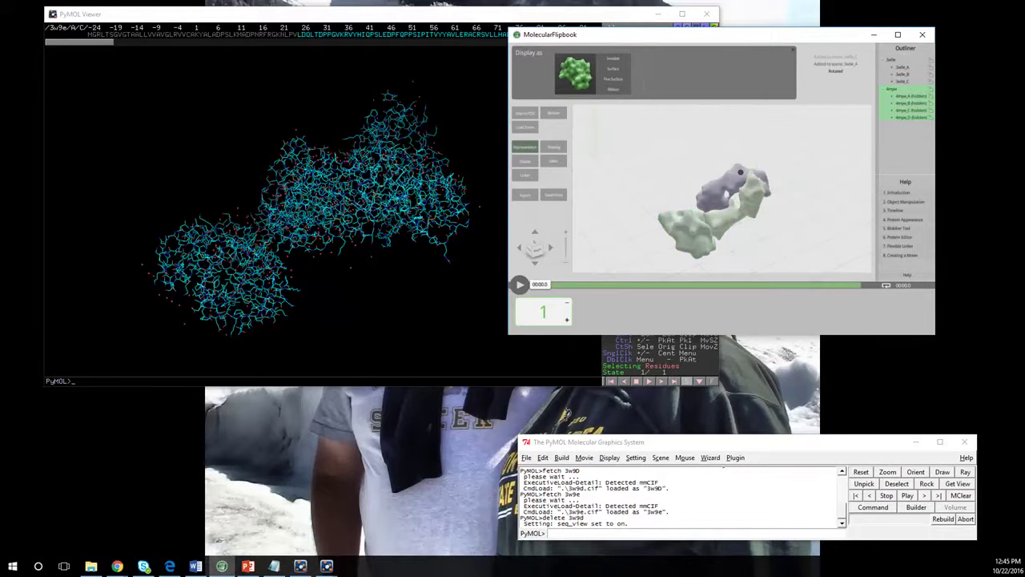
middle_click_drag(741, 173, 744, 195)
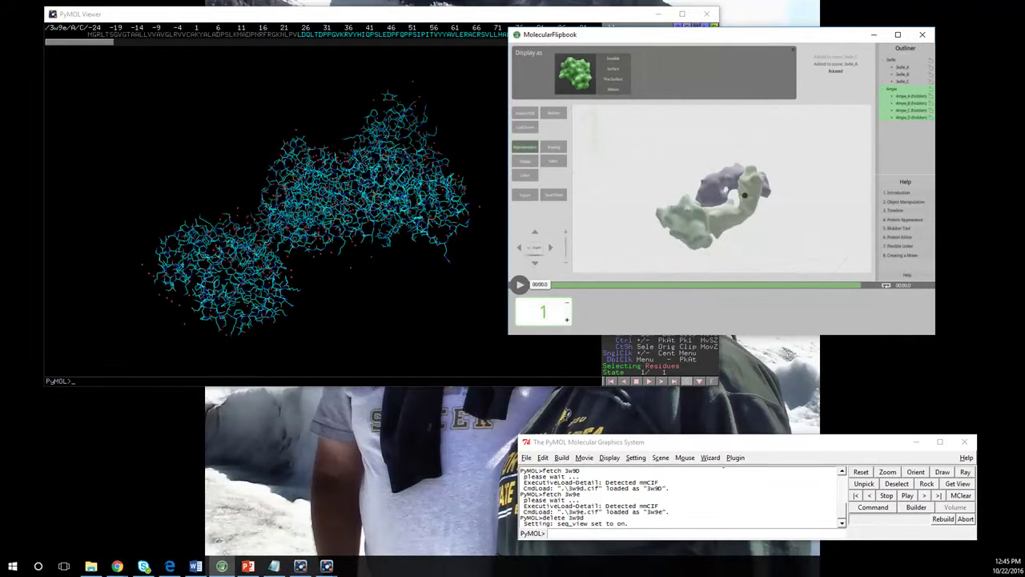
Switch back to PyMOL and define the glycoprotein D selection with the command "select gD, chain C"
left_click(619, 523)
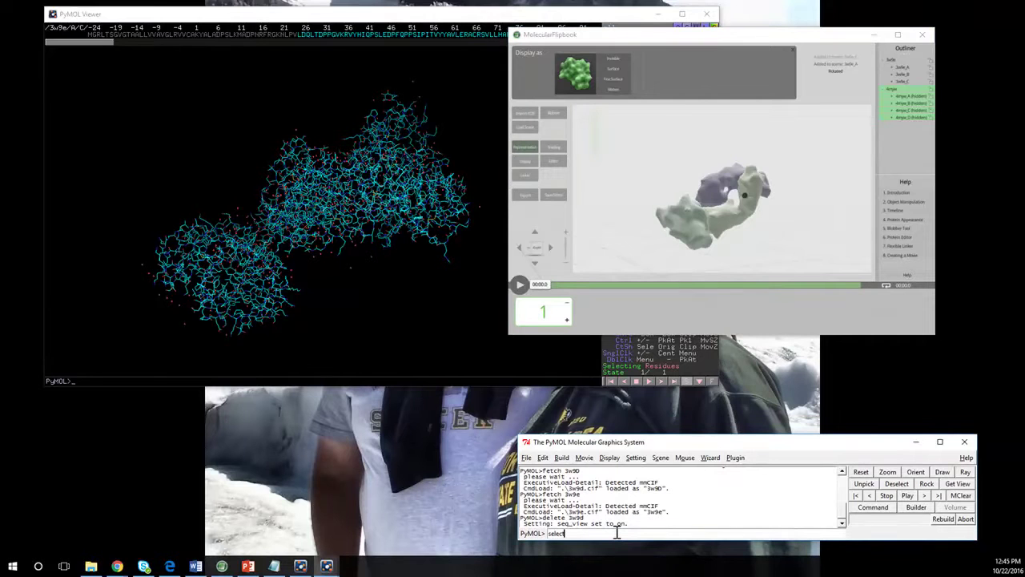
type("select c")
type("in")
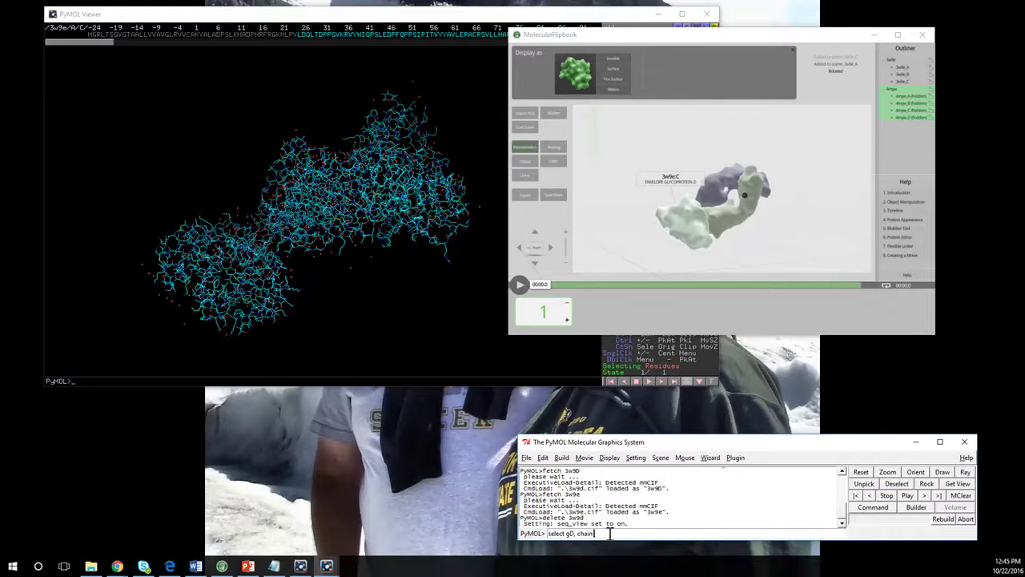
type(" C")
key("Return")
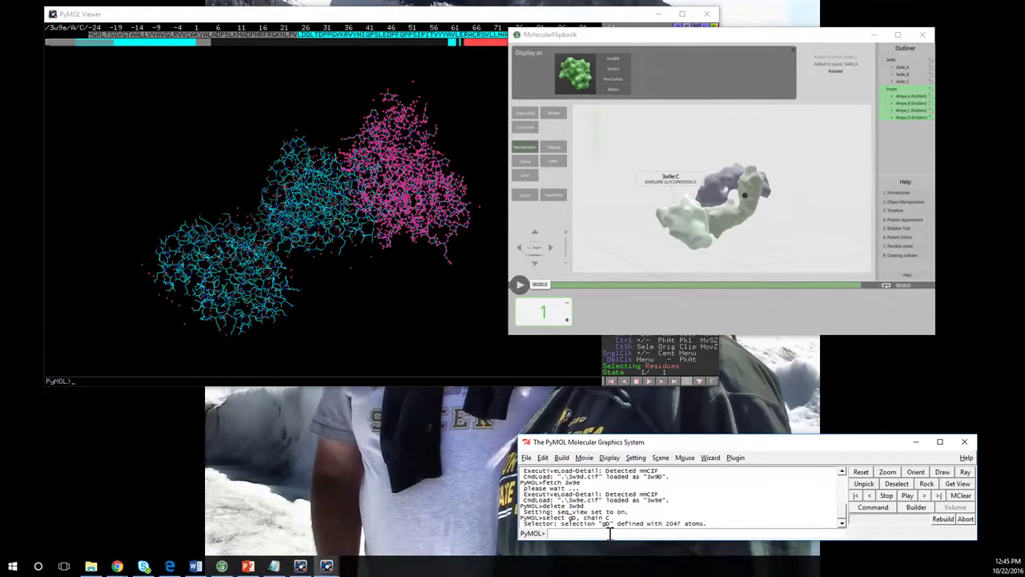
Define the antibody light chain selection with the command "select e317L, chain B"
left_click_drag(457, 280, 204, 269)
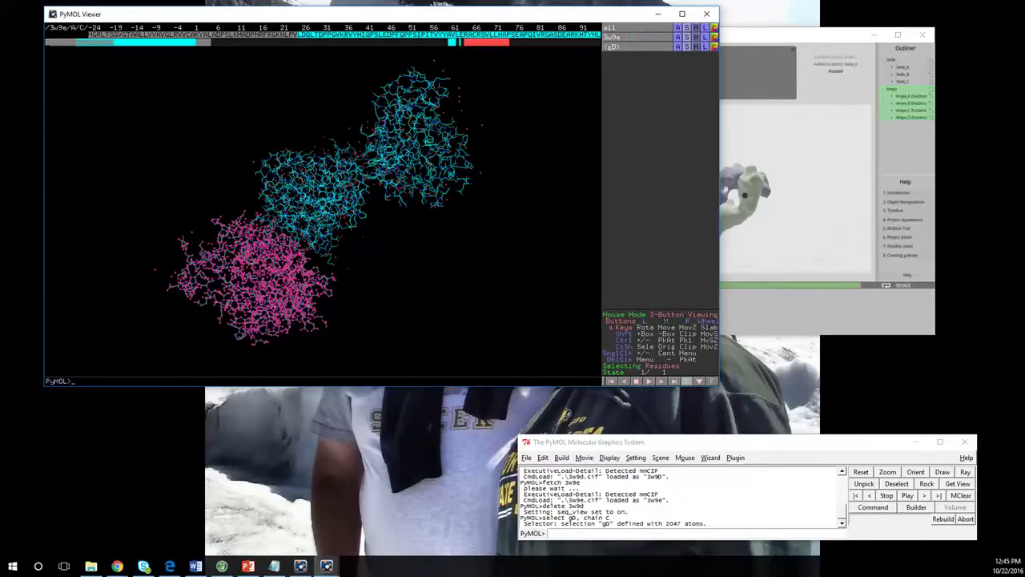
left_click(589, 533)
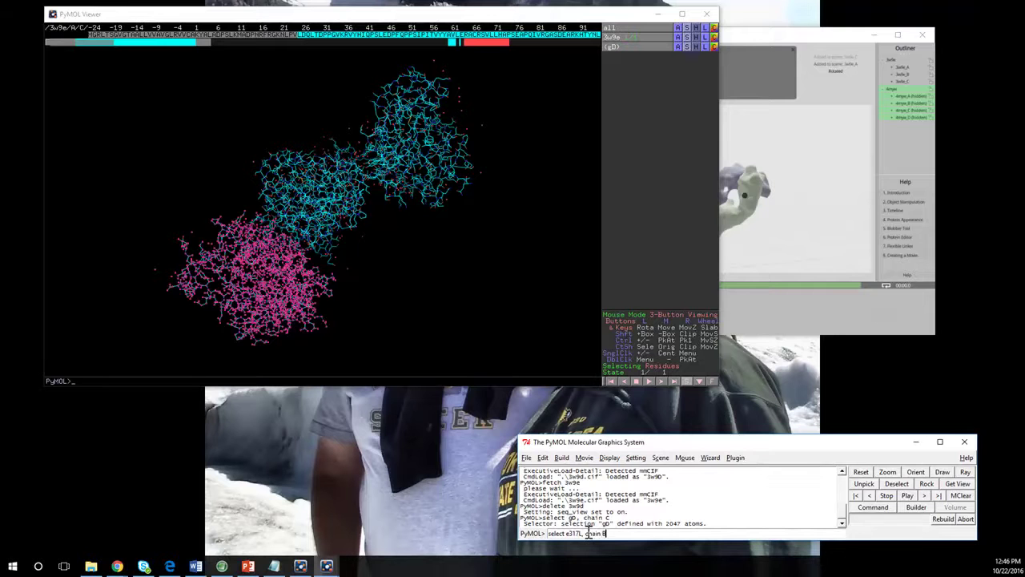
key("Return")
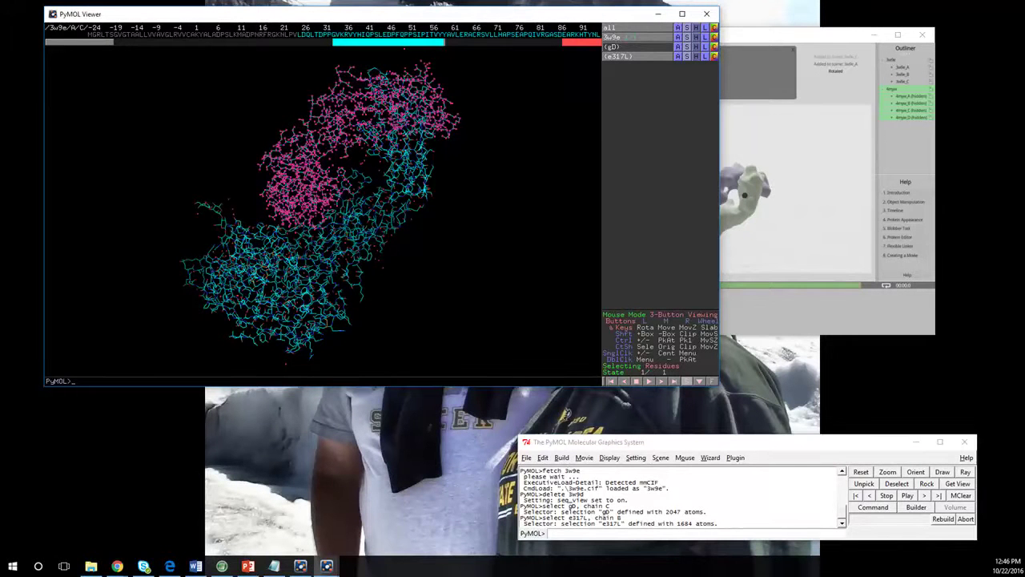
Define the antibody heavy chain selection with the command "select e317H, chain A"
left_click(590, 534)
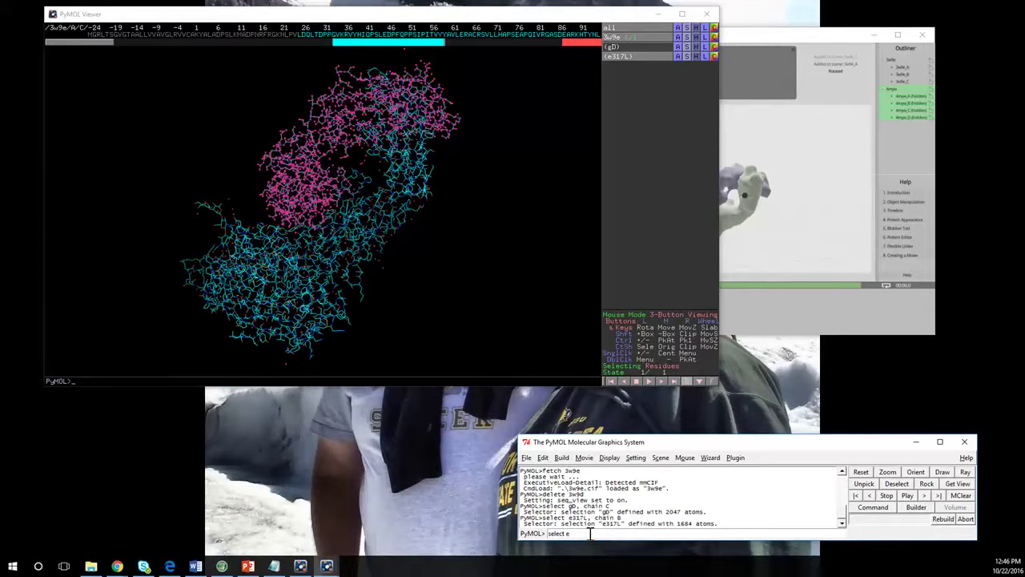
type("select e317H, chain A")
key("Return")
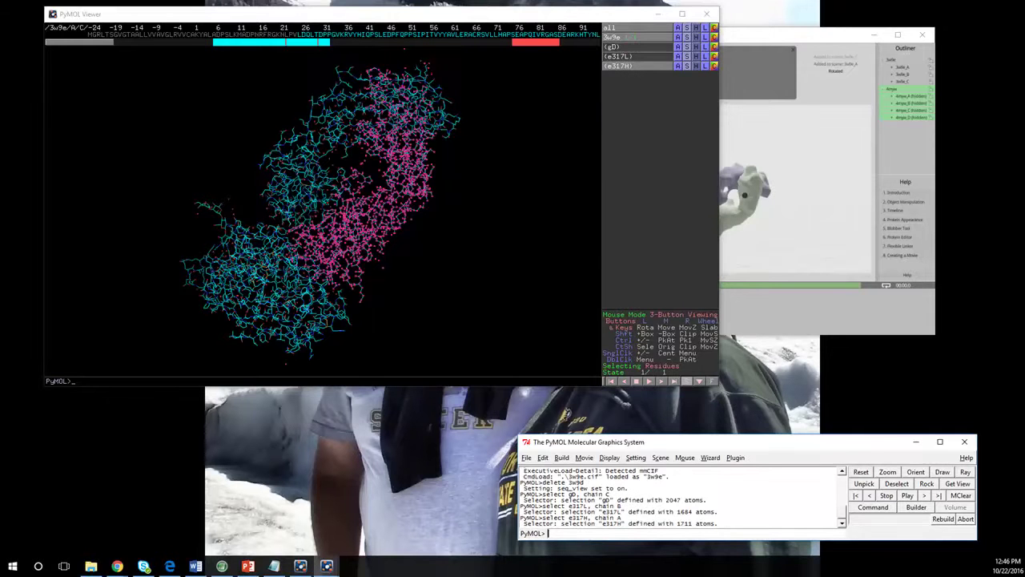
Hide the e317H and e317L antibody chains in the viewer and turn off the selection highlighting
mouse_move(337, 209)
left_mouse_down()
mouse_move(344, 260)
mouse_move(353, 205)
left_mouse_up()
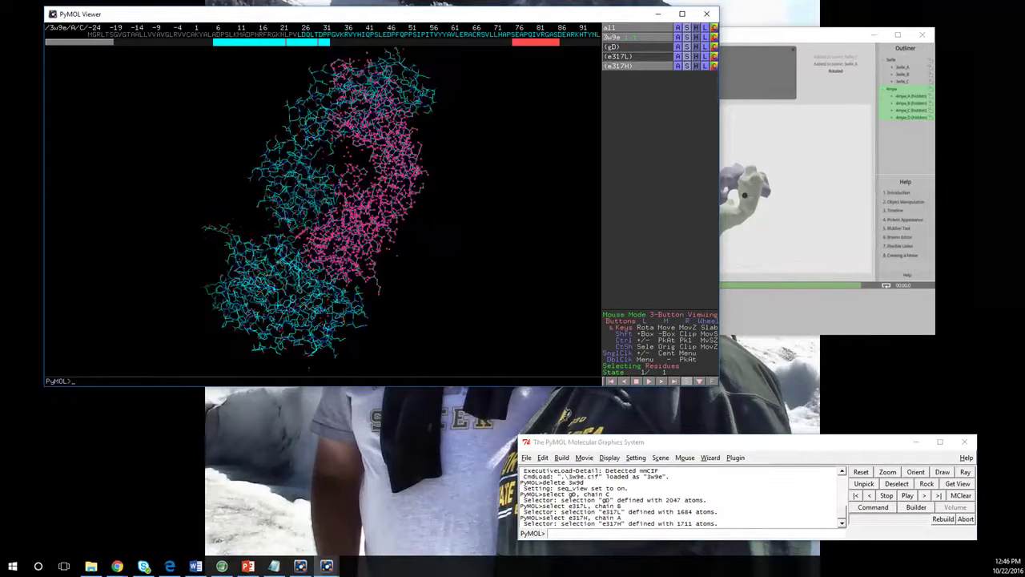
left_click(696, 66)
left_click(693, 78)
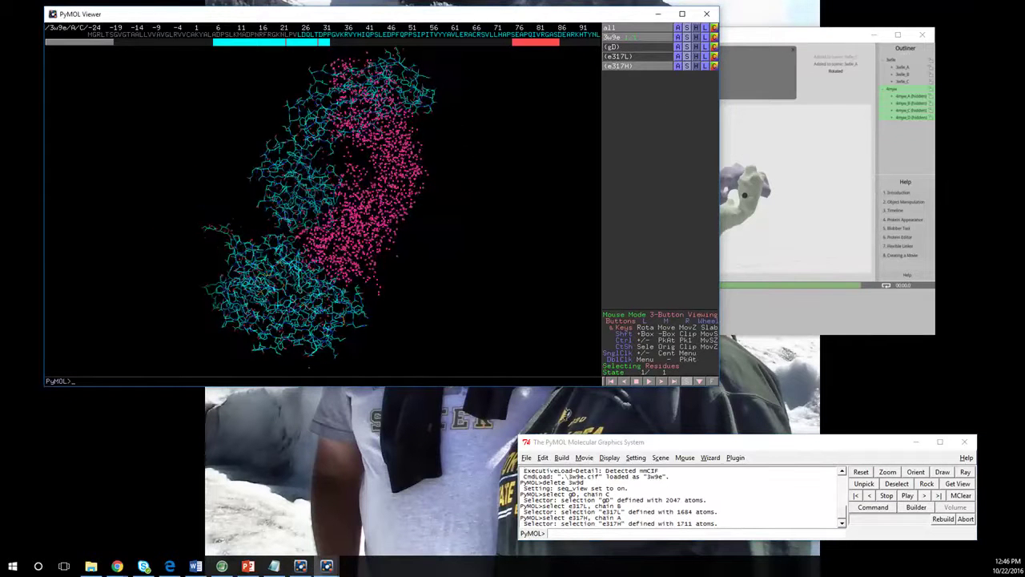
left_click(625, 56)
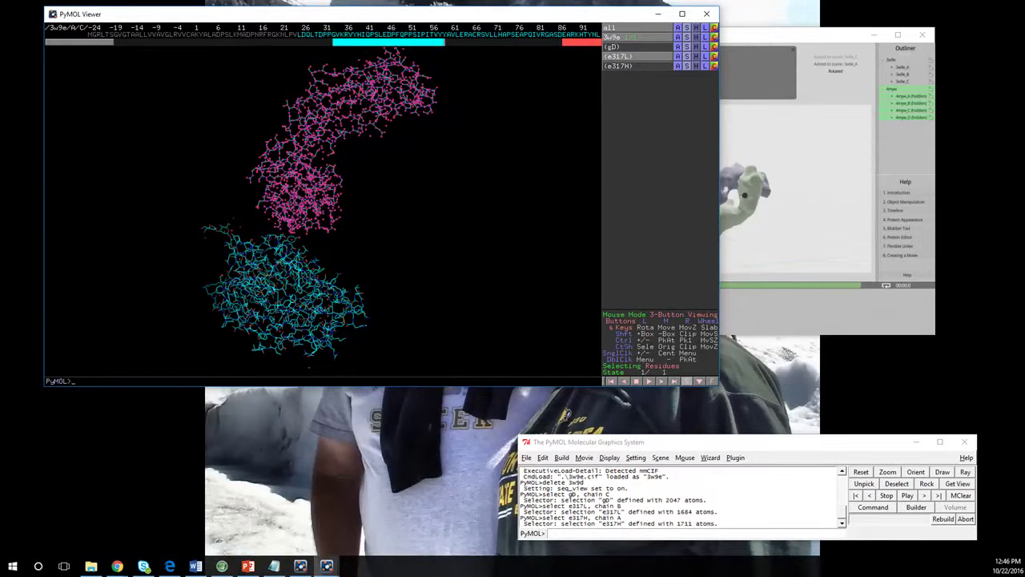
left_click(625, 66)
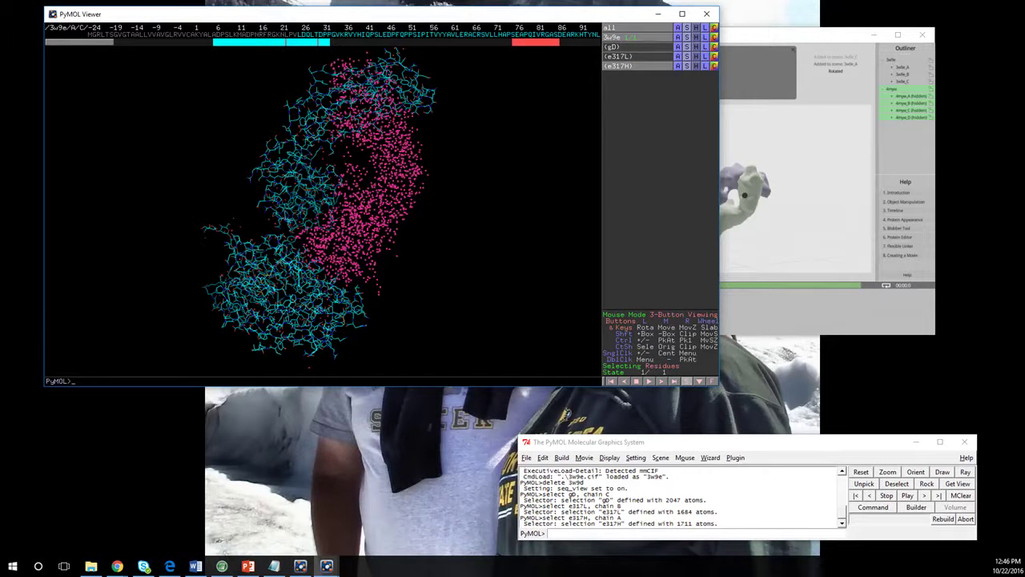
left_click(624, 66)
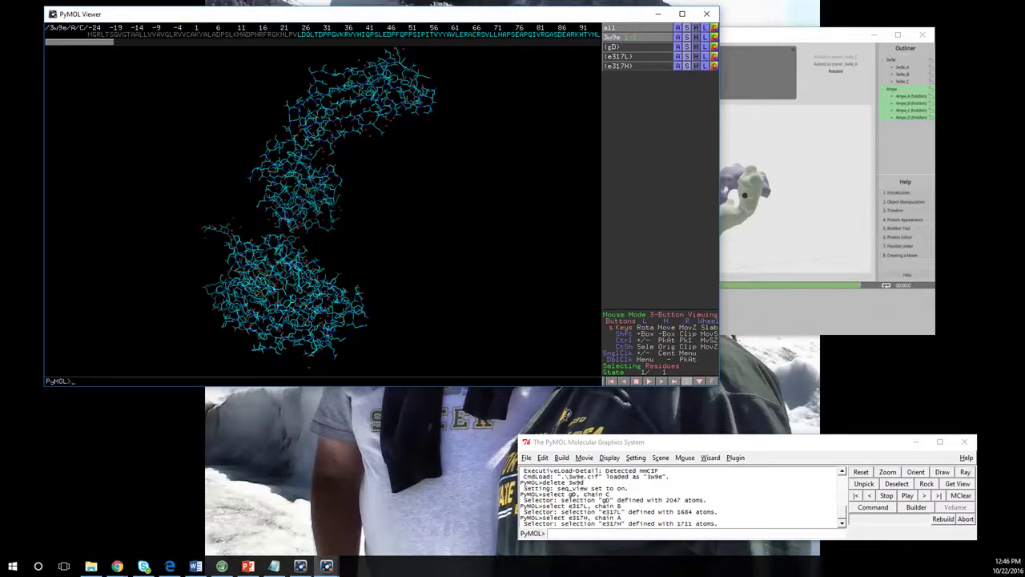
left_click(696, 57)
left_click(694, 69)
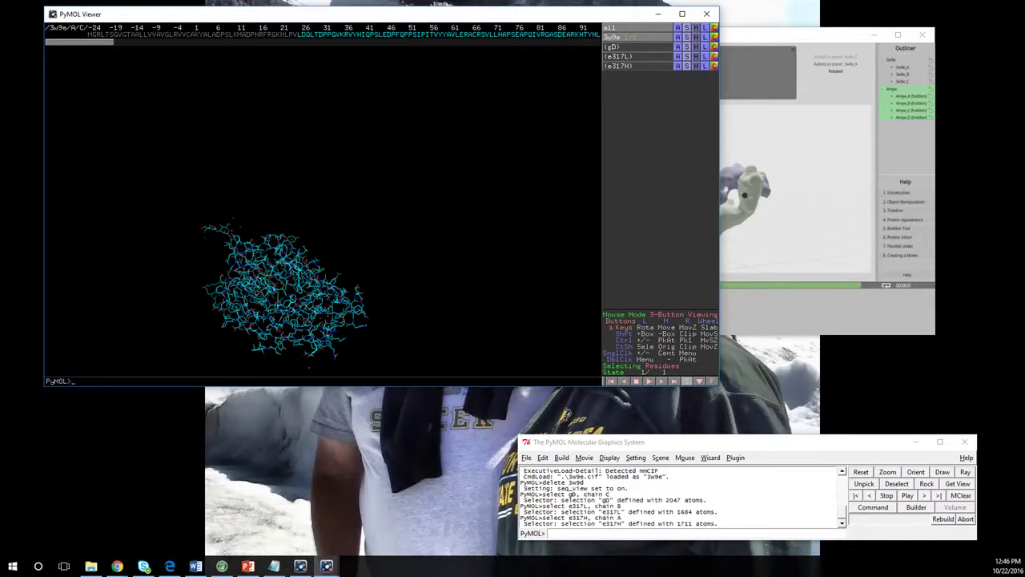
Center the remaining gD molecule in the viewer and show the 3w9e object as spheres
left_click_drag(304, 272, 309, 192)
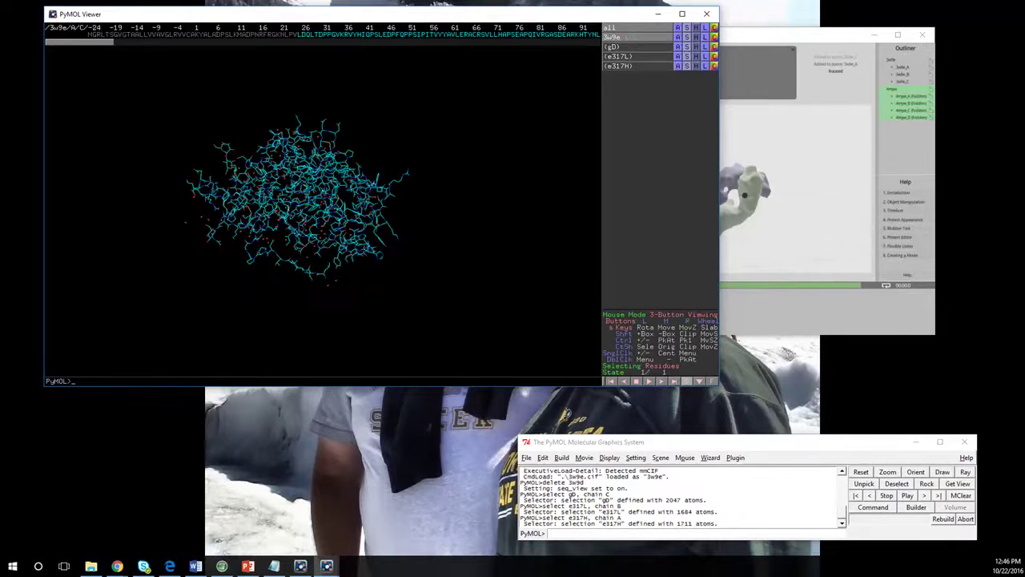
left_click(686, 37)
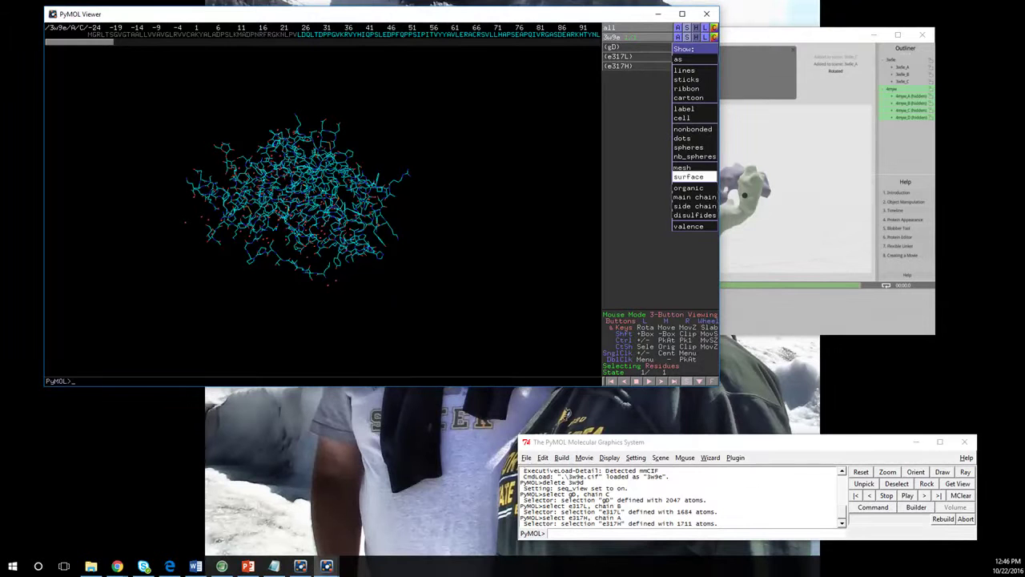
left_click(689, 147)
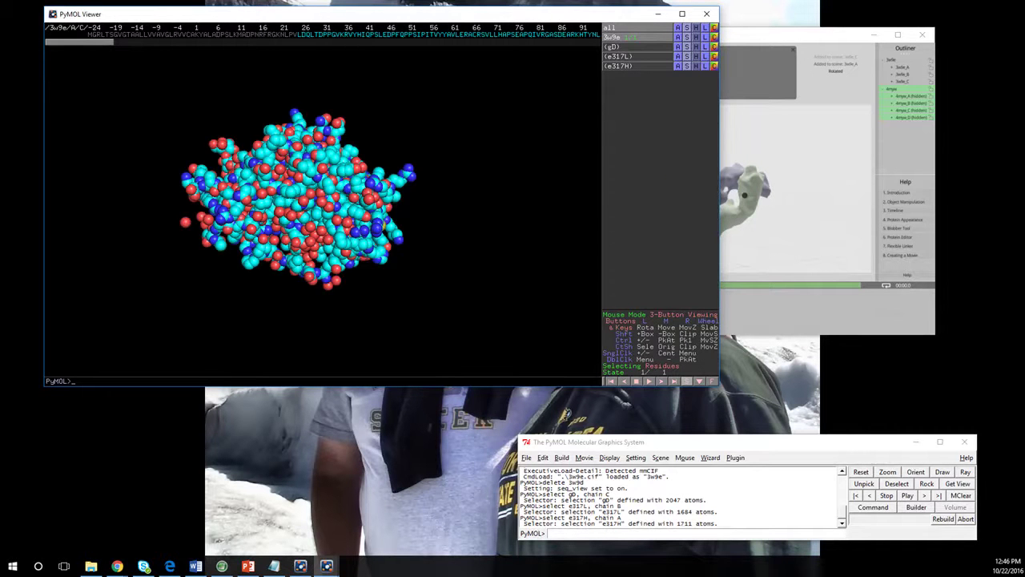
Color the whole 3w9e object a light shade from the grays and rotate the molecule to inspect it
left_click_drag(298, 201, 333, 164)
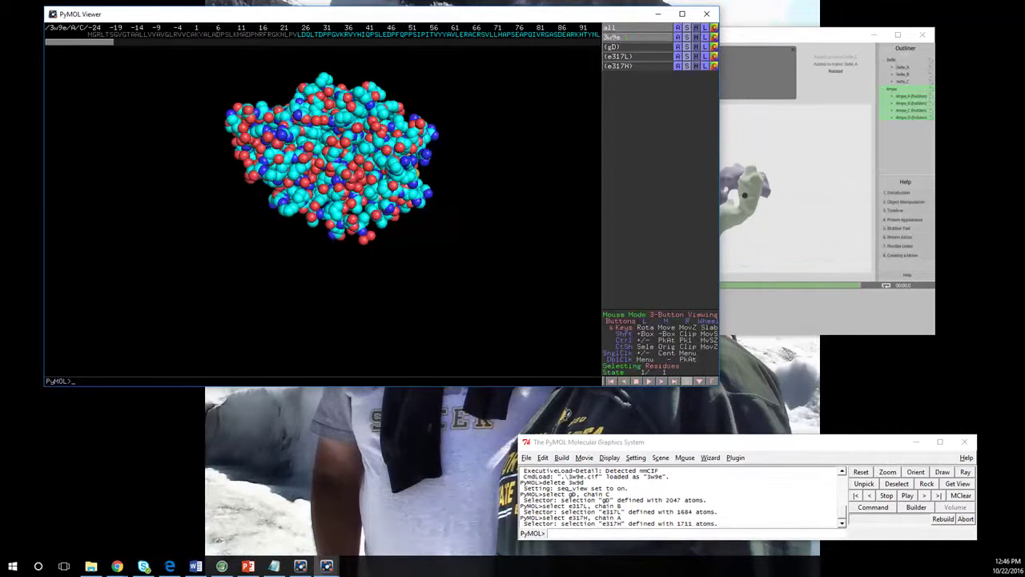
left_click(714, 37)
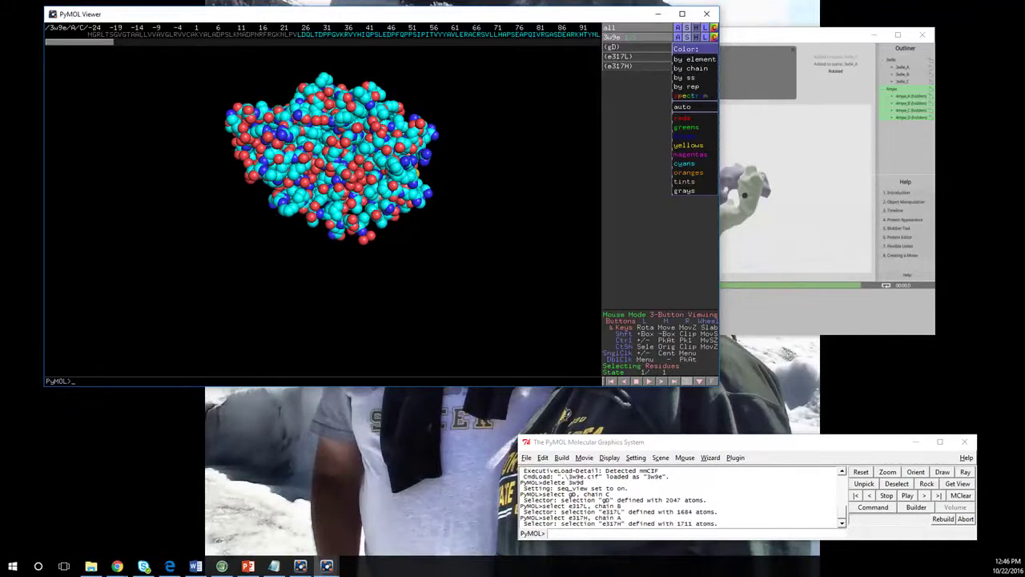
left_click(657, 192)
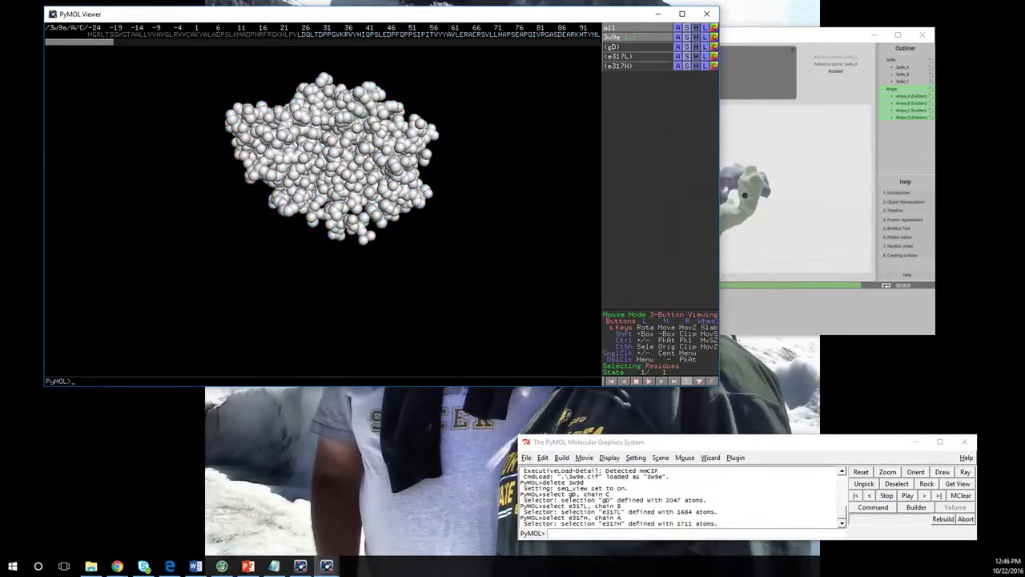
left_click_drag(332, 160, 380, 240)
mouse_move(256, 210)
left_mouse_down()
mouse_move(361, 214)
mouse_move(432, 152)
mouse_move(447, 108)
mouse_move(472, 151)
mouse_move(453, 112)
mouse_move(370, 117)
mouse_move(380, 85)
left_mouse_up()
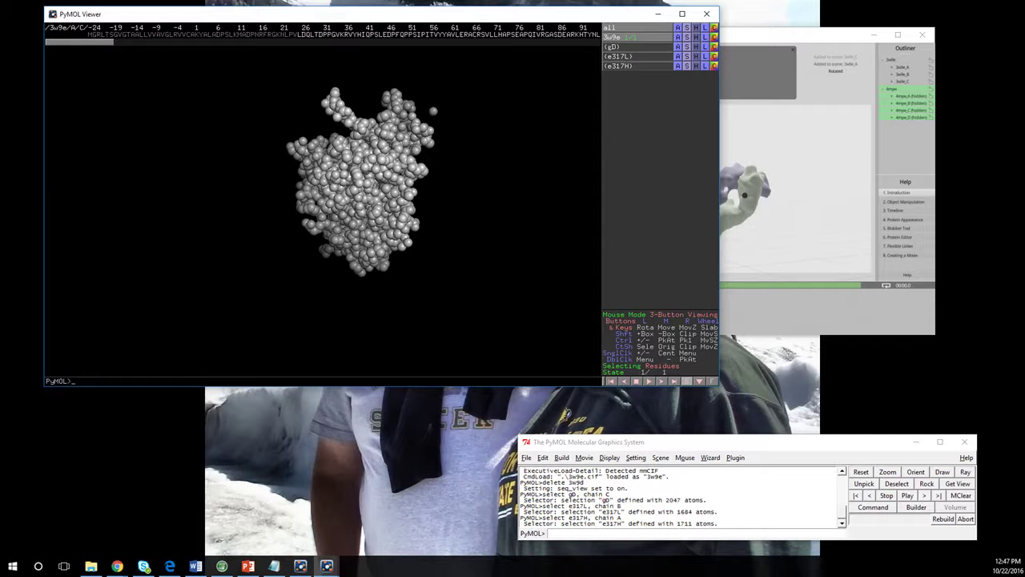
Select the gD residue just before position 91 in the sequence and color it magenta
left_click_drag(80, 42, 115, 42)
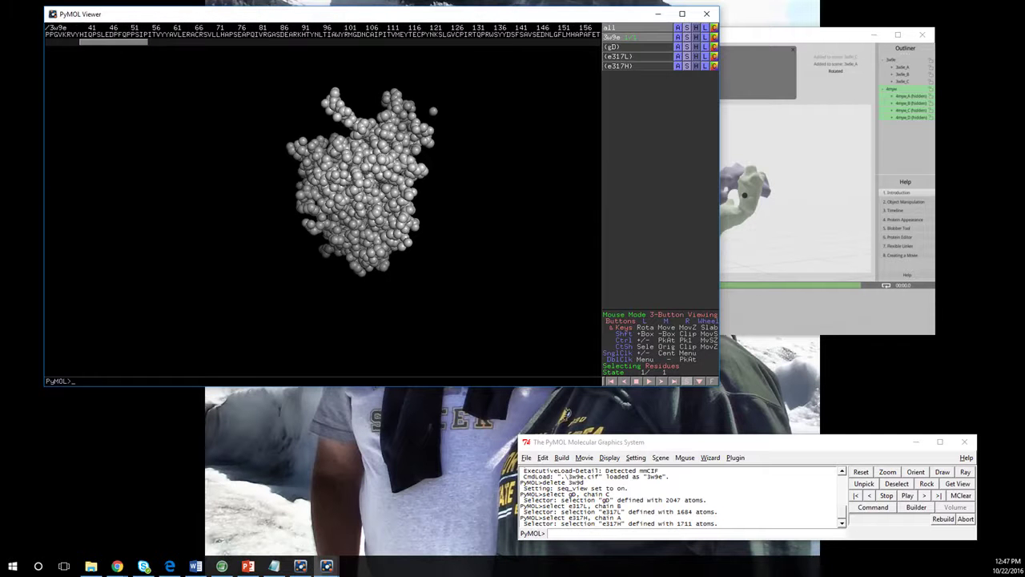
left_click(299, 34)
right_click(300, 34)
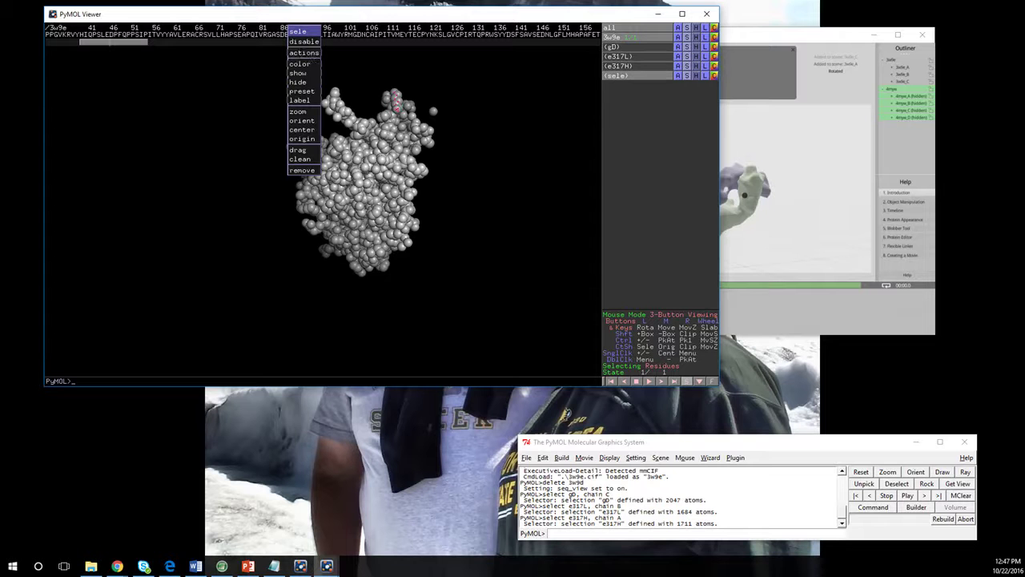
mouse_move(300, 63)
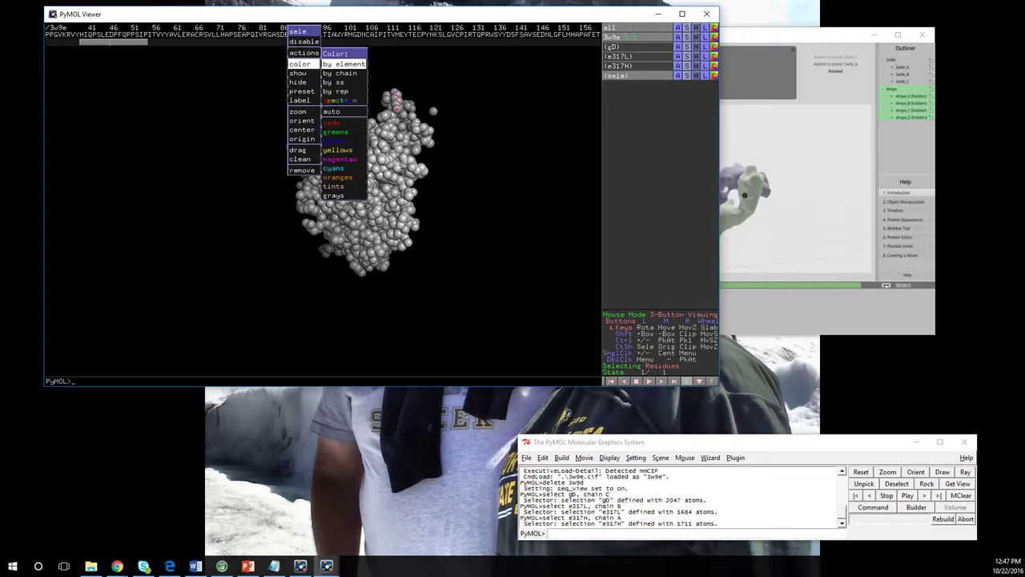
mouse_move(340, 158)
left_click(393, 161)
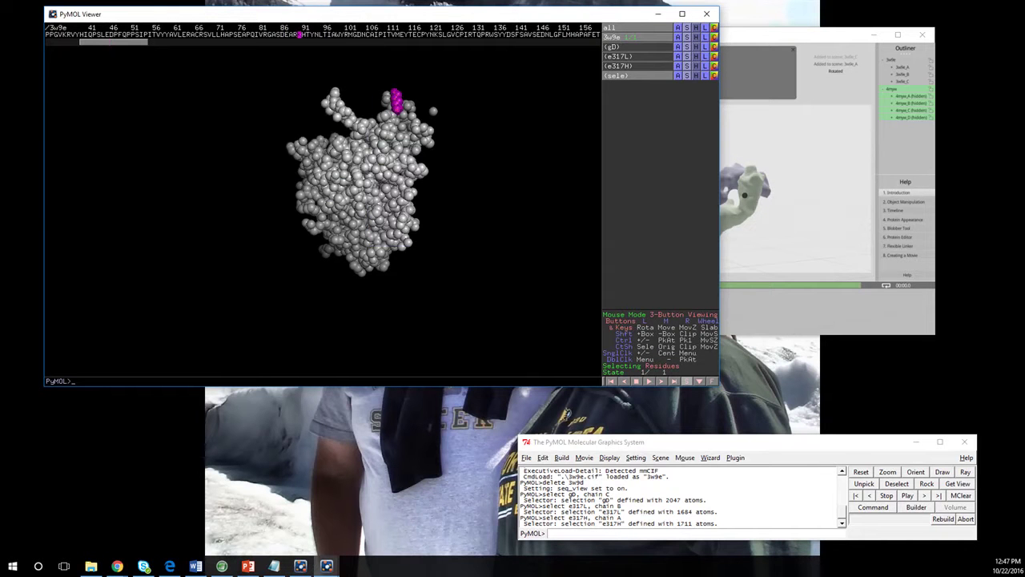
Select the serine at position 216 in the gD sequence, color it magenta, and rotate the molecule to bring it to the front
left_click_drag(113, 42, 433, 41)
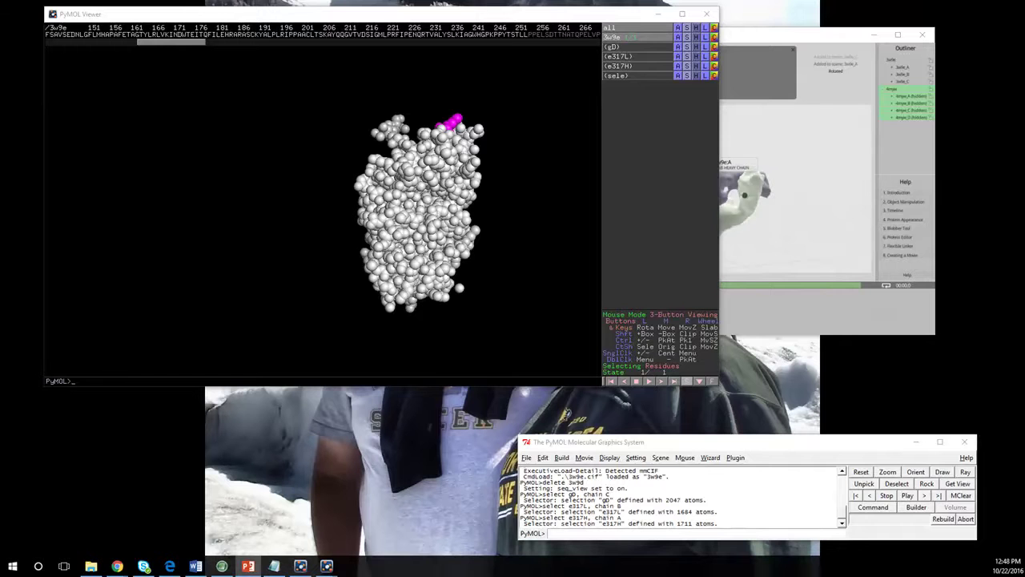
left_click(368, 34)
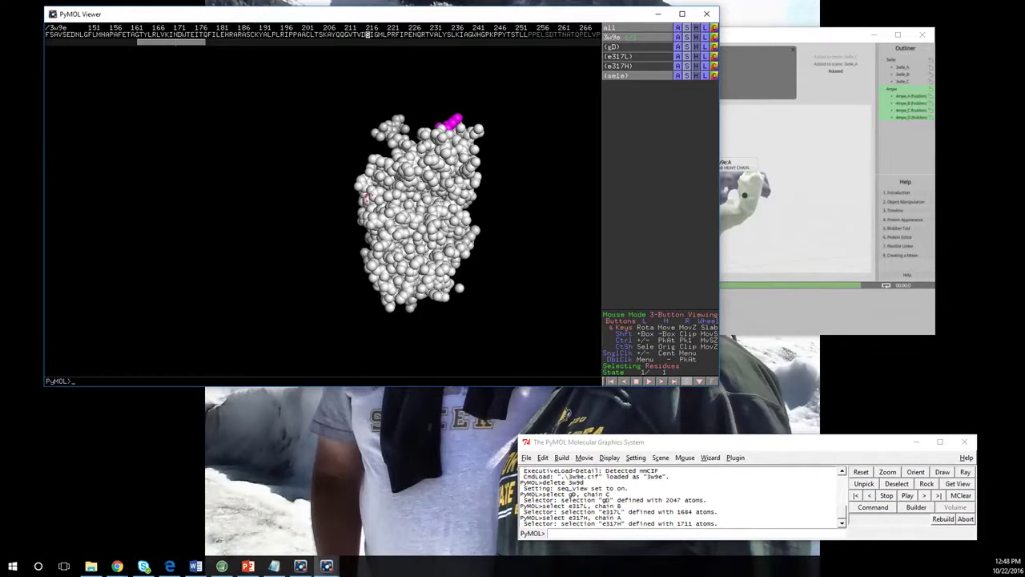
left_click(368, 34)
mouse_move(368, 64)
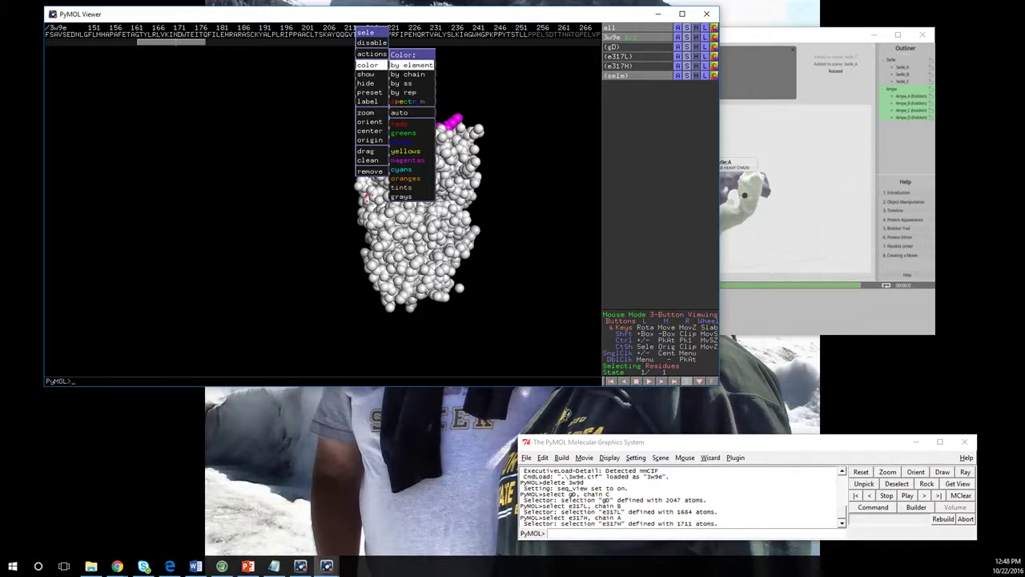
mouse_move(408, 159)
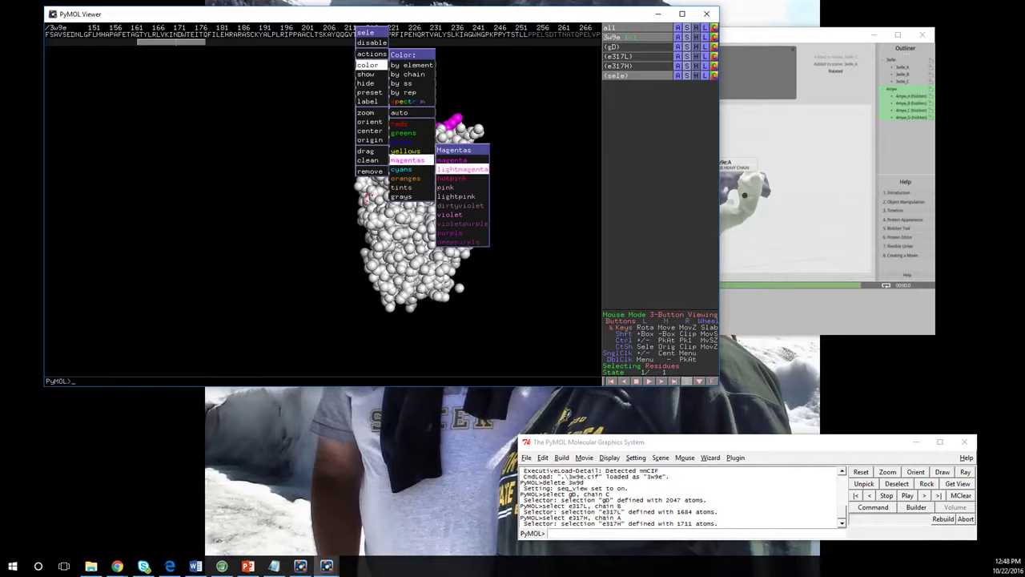
left_click(451, 159)
left_click_drag(392, 189, 484, 267)
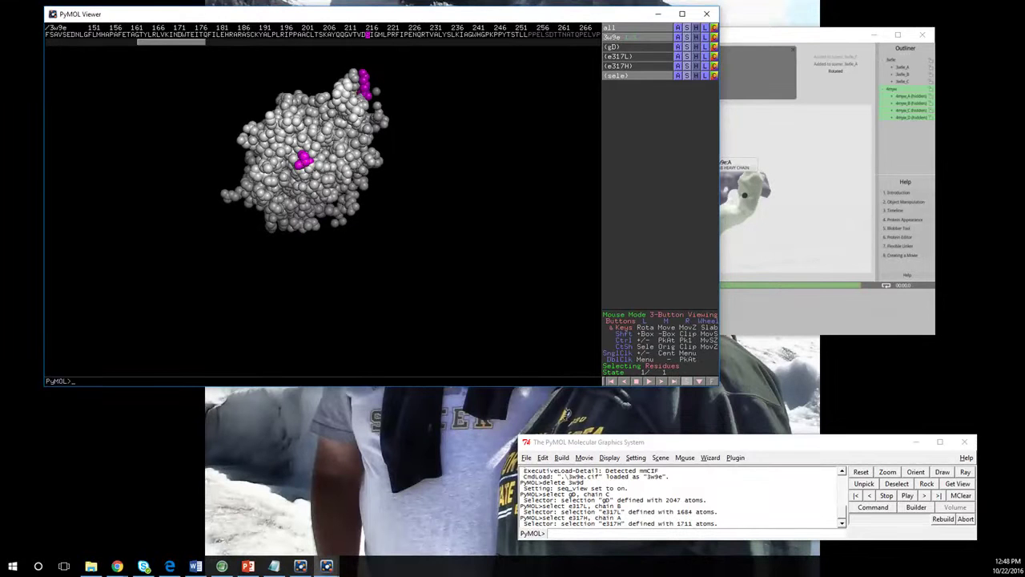
Try to define a selection named nectin on gD using the residue list pasted from the notes
left_click(274, 566)
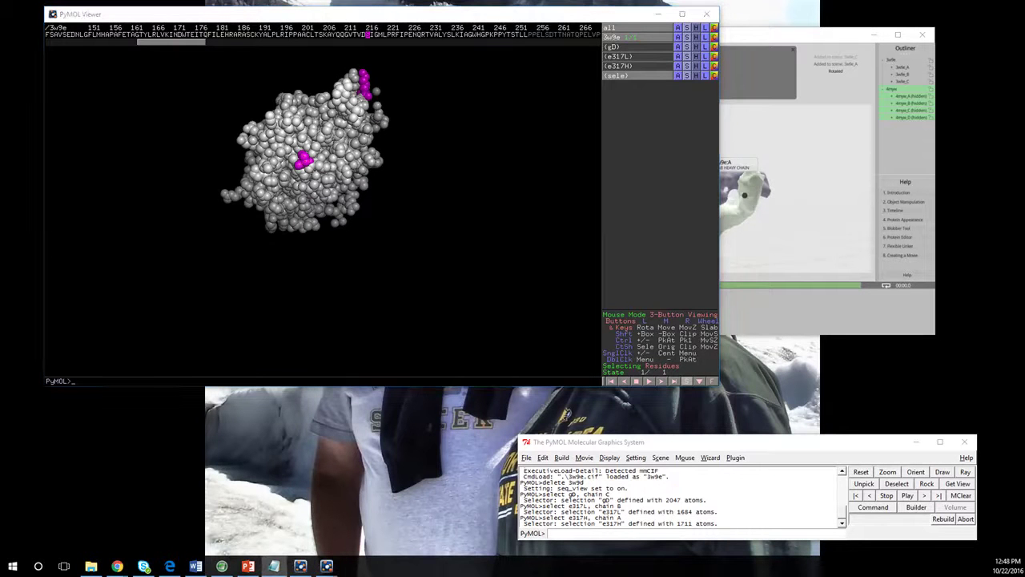
key("alt+Tab")
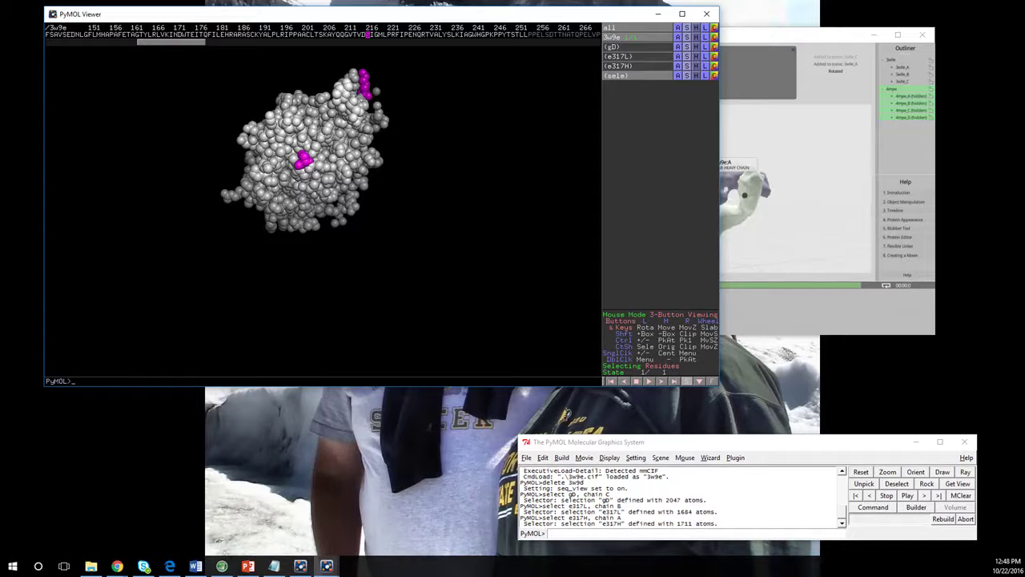
left_click(603, 534)
type("select")
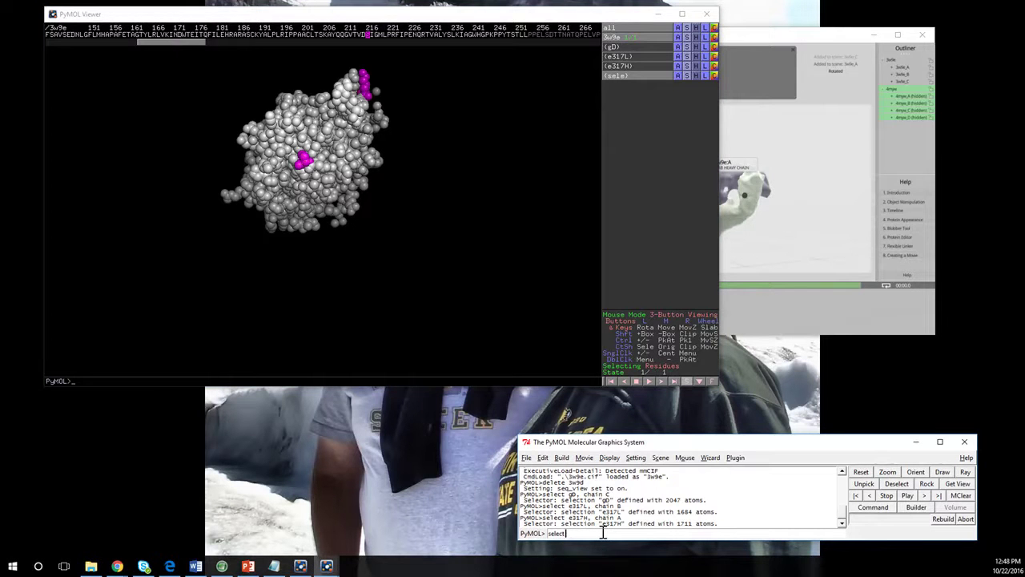
type(" nectin,")
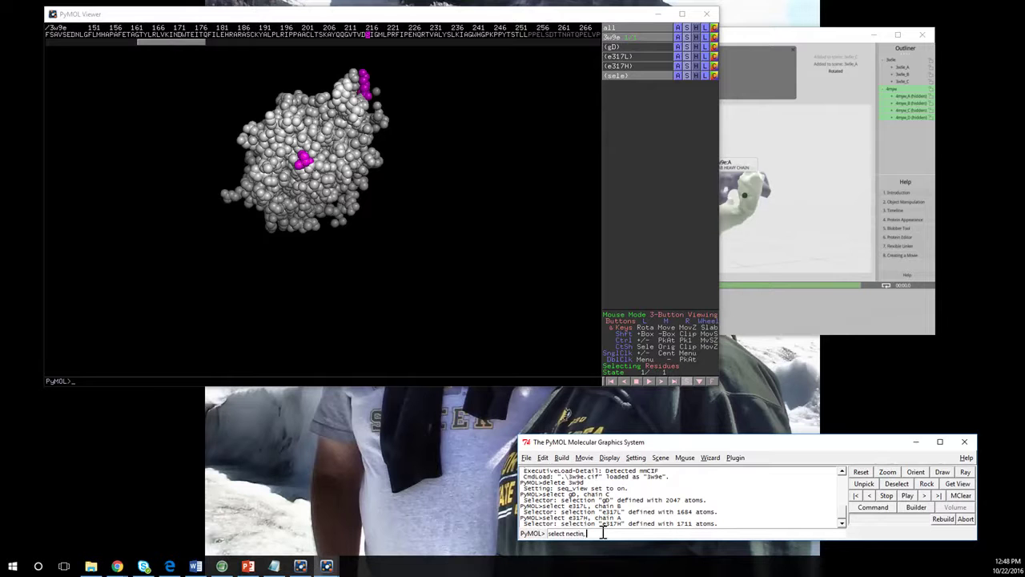
key("alt+Tab")
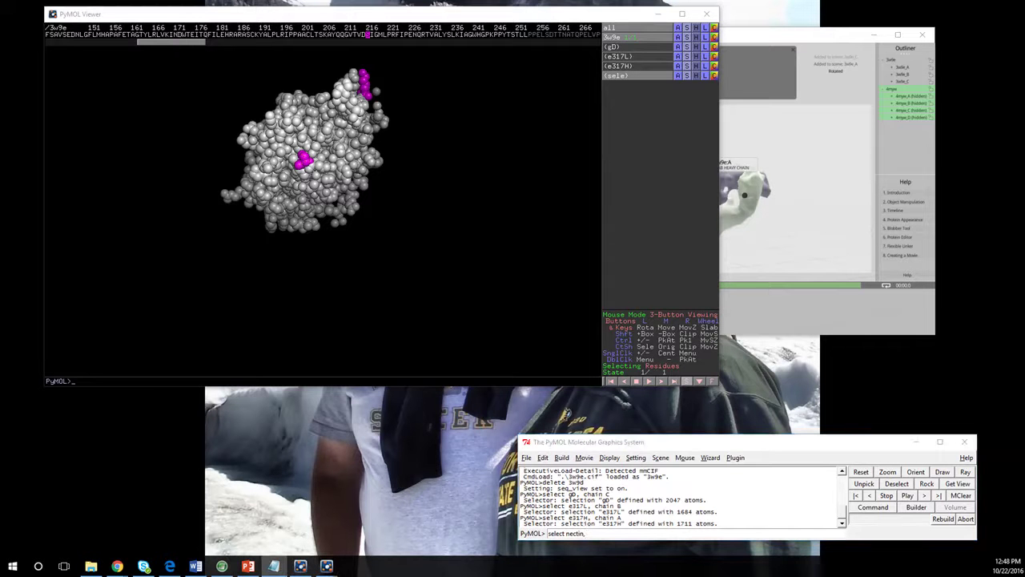
left_click(597, 534)
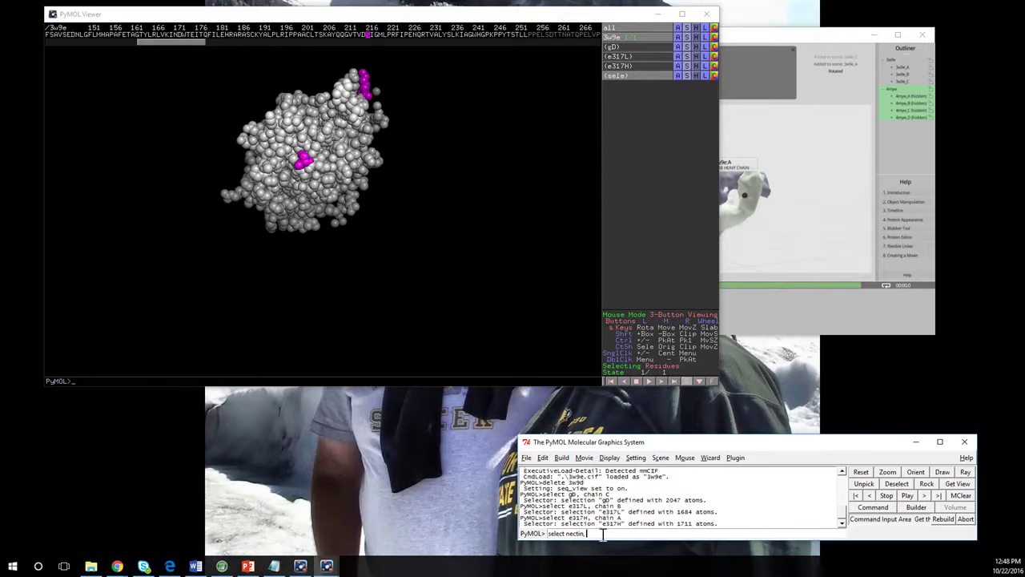
key("ctrl+v")
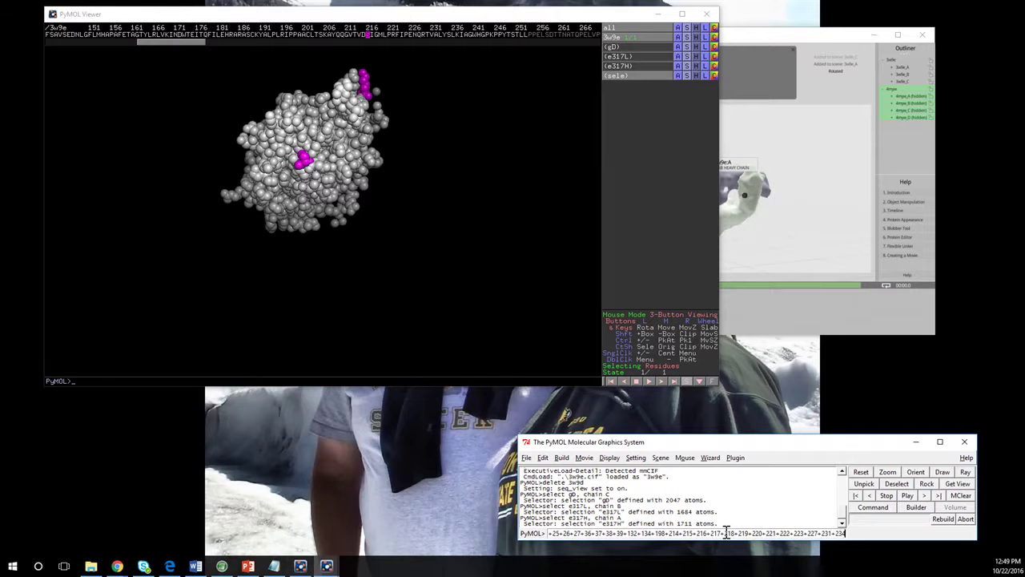
key("Return")
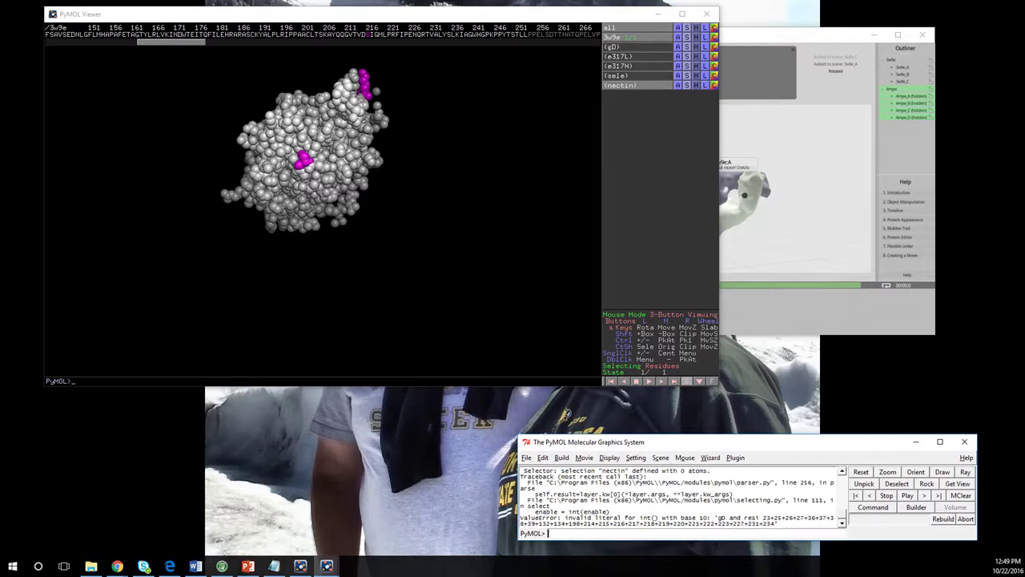
Try to color the nectin selection orange
left_click(714, 85)
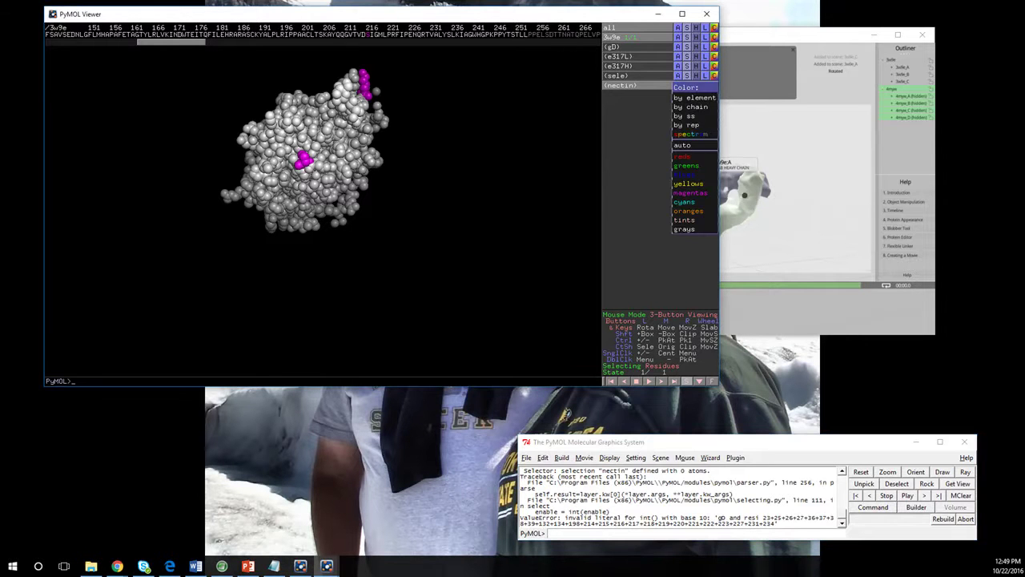
mouse_move(691, 210)
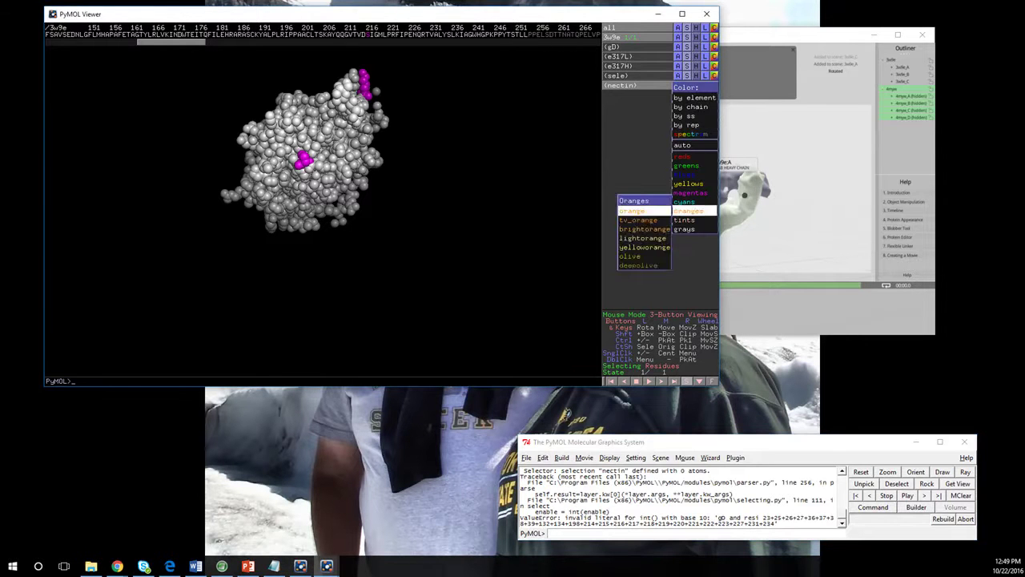
left_click(633, 211)
left_click(714, 85)
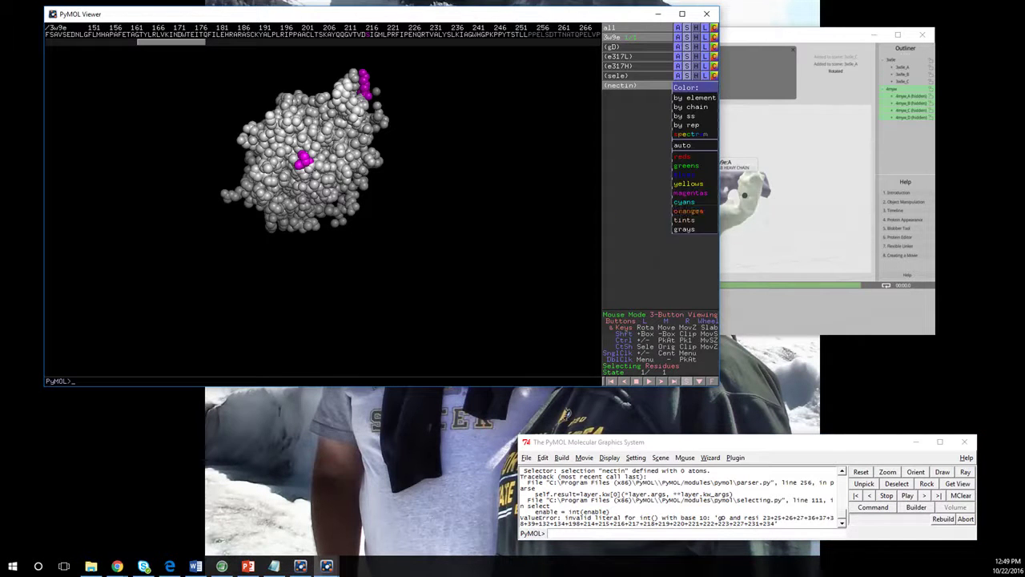
mouse_move(690, 211)
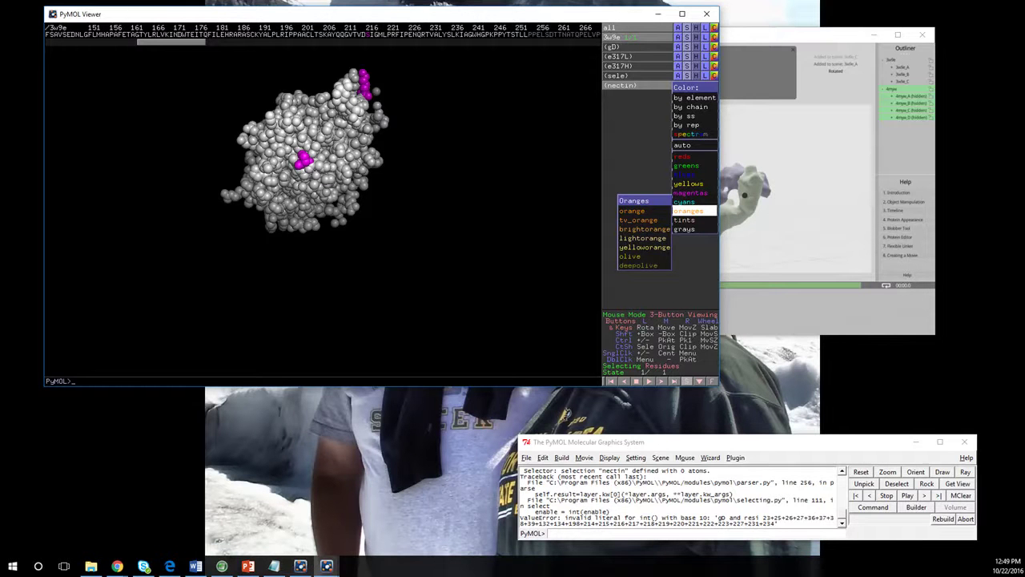
Run "select nectin, gD and resi 23+25+26+27+36+37+38+39+132+134+198+214+215+216+217+218+219+220+221+222+223+227+231+234" to redefine the nectin selection
type("select nectin, gD and resi 23+25+26+27+36+37+38+39+132+134+198+214+215+216+217+218+219+220+221+222+223+227+231+234")
key("Return")
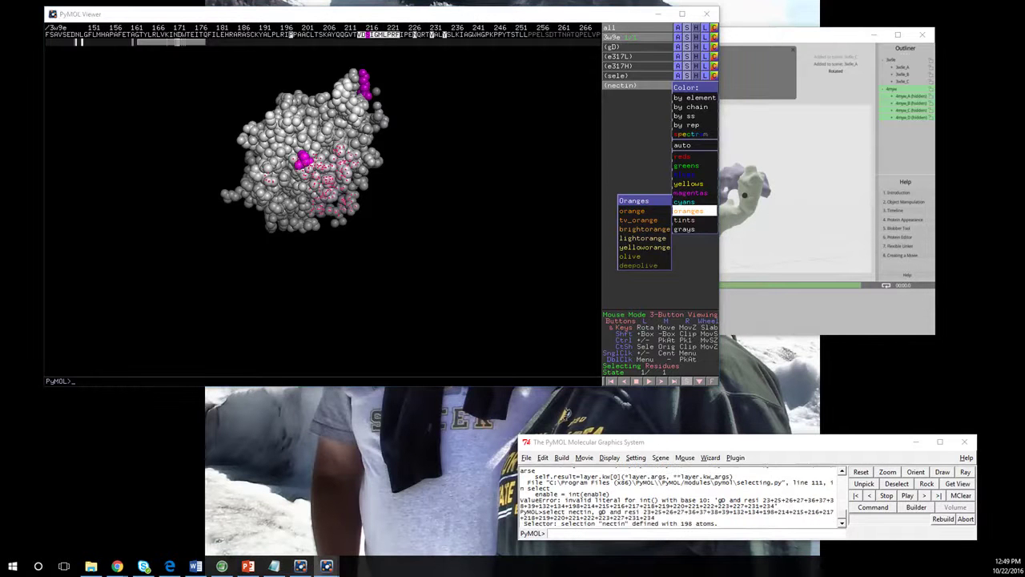
left_click(694, 230)
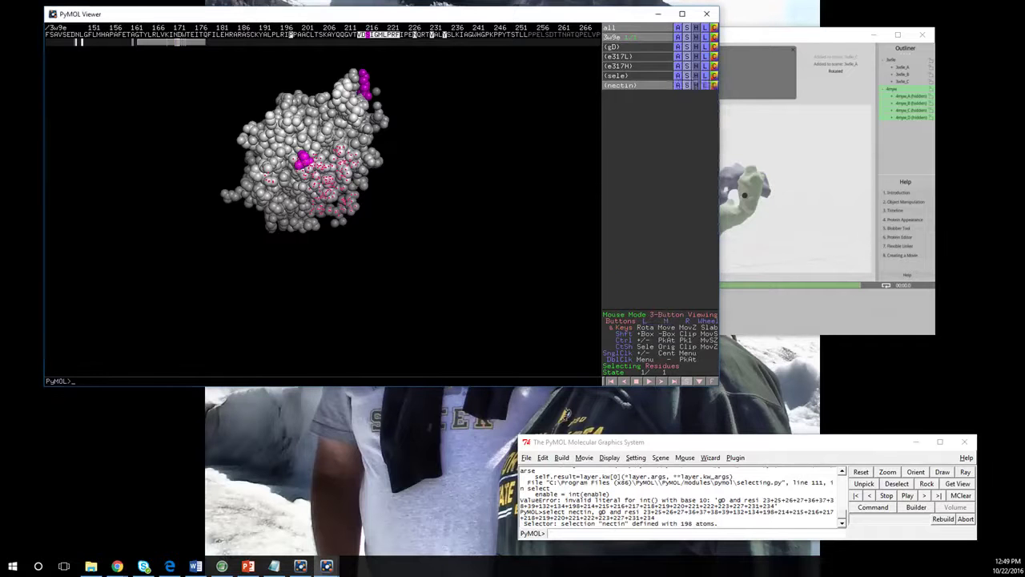
Color the redefined nectin residues orange and rotate the molecule so the binding site faces front
left_click(713, 85)
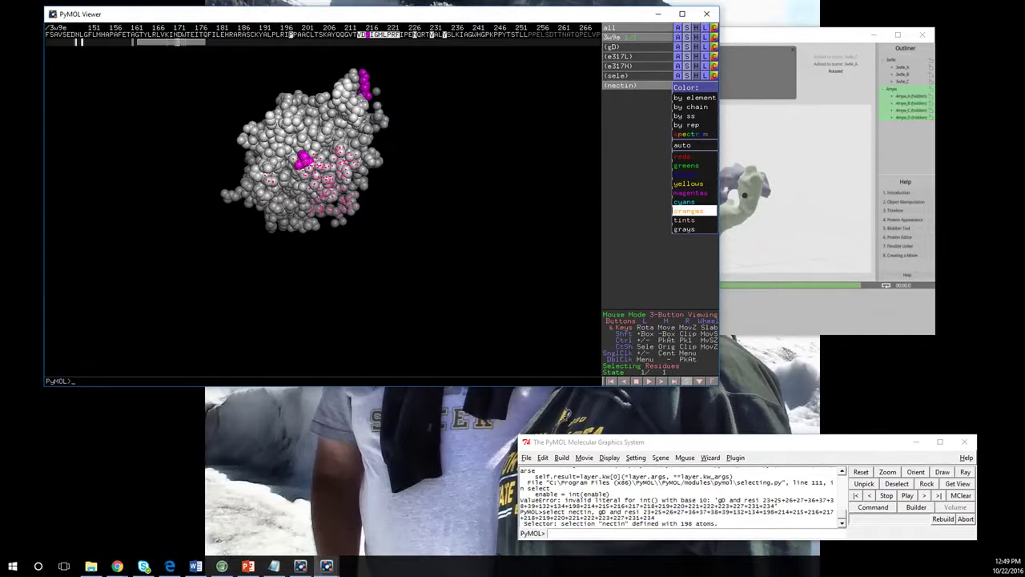
left_click(633, 211)
left_click_drag(321, 208, 367, 180)
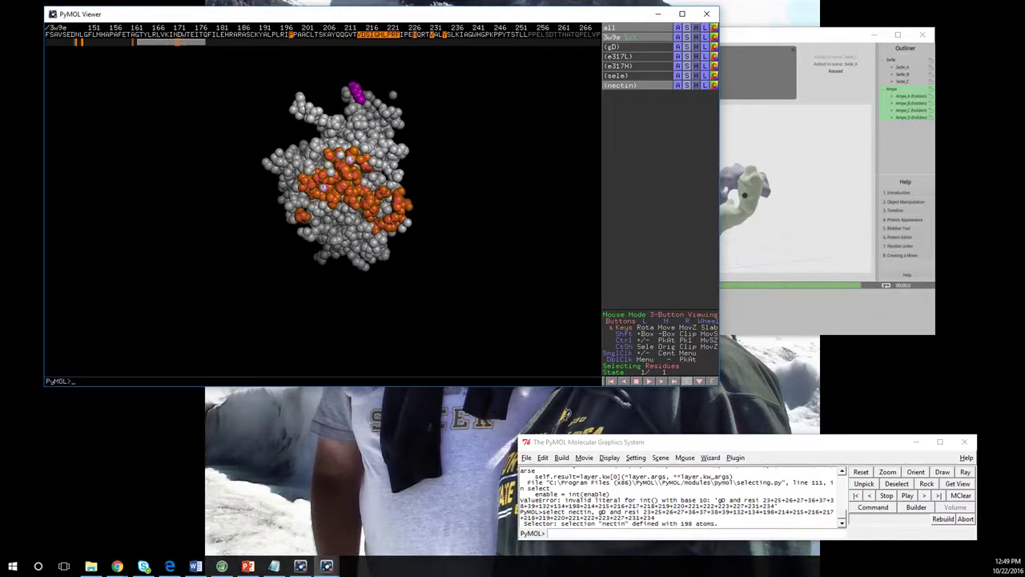
Turn off the nectin selection highlighting while keeping the 3w9e object displayed
left_click(625, 46)
left_click(625, 37)
left_click(624, 47)
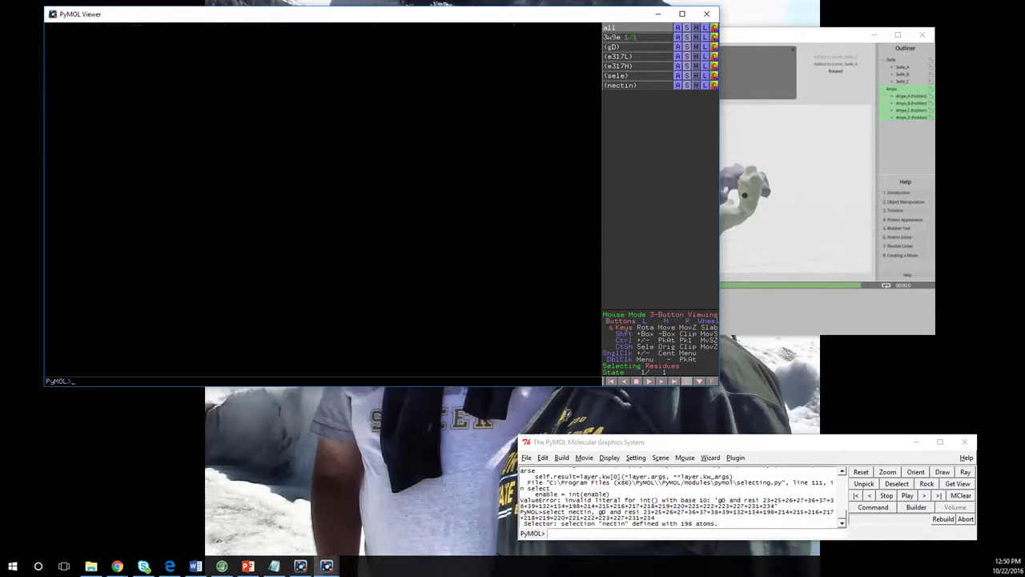
left_click(625, 38)
mouse_move(357, 192)
left_mouse_down()
mouse_move(353, 176)
mouse_move(358, 213)
mouse_move(363, 192)
left_mouse_up()
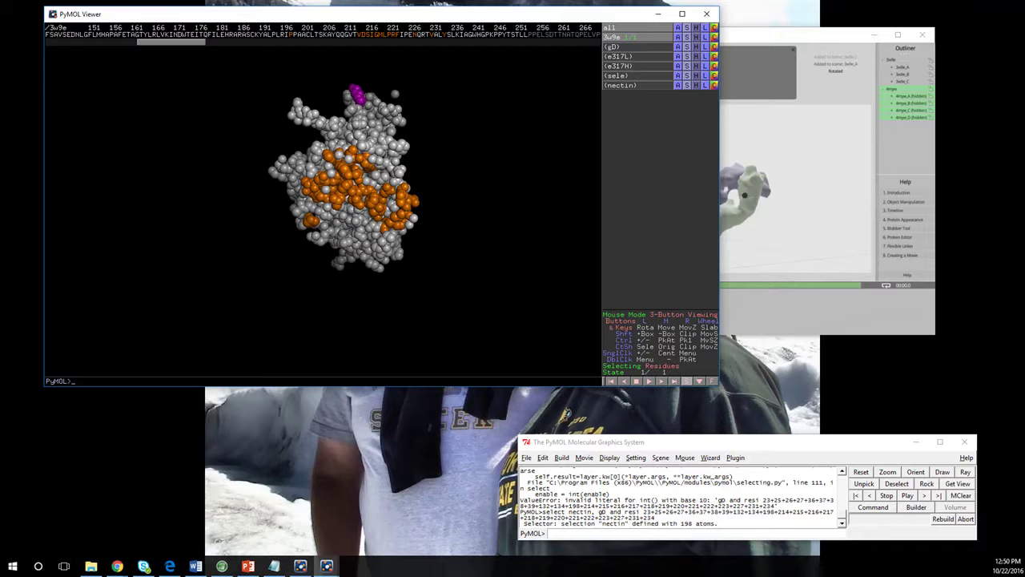
Try to recolor the nectin residues with the command "color nectin, red"
left_click(583, 533)
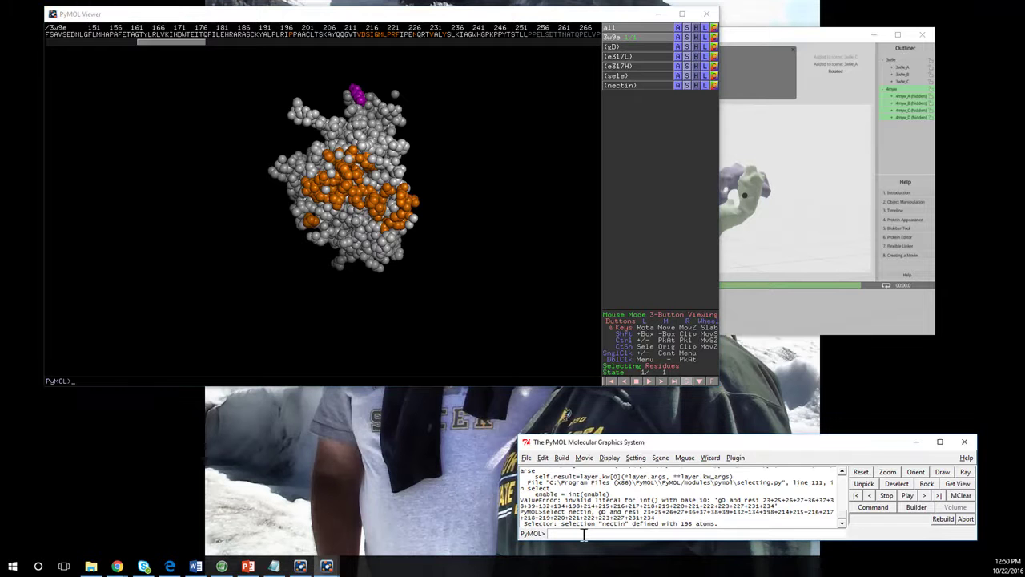
type("color nectin, red")
key("Return")
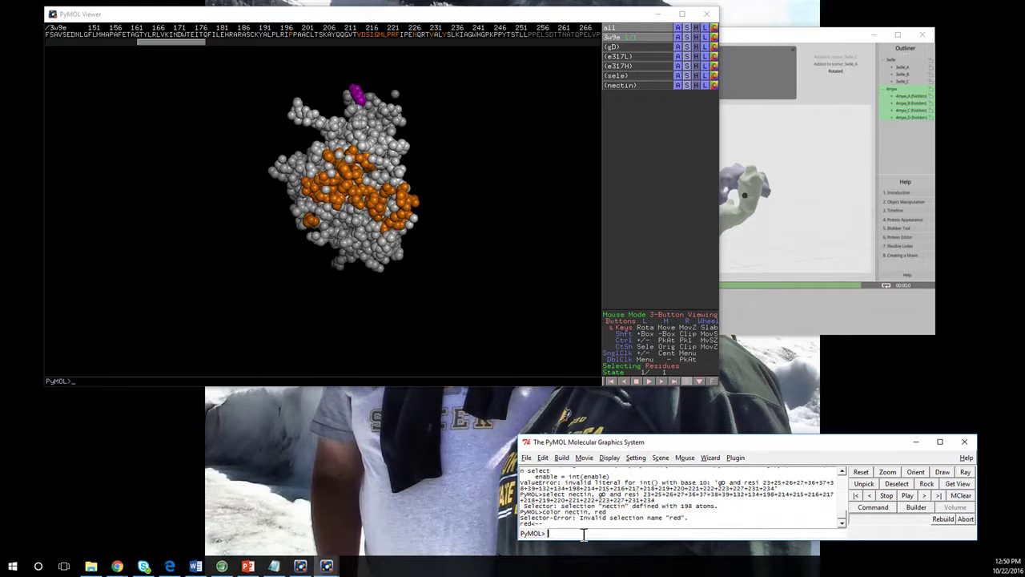
Correct the recalled command to "color red, nectin" and run it
key("Up")
key("BackSpace")
key("BackSpace")
key("BackSpace")
key("BackSpace")
key("BackSpace")
key("BackSpace")
key("BackSpace")
key("BackSpace")
key("BackSpace")
key("BackSpace")
key("BackSpace")
type("red, nectin")
key("Return")
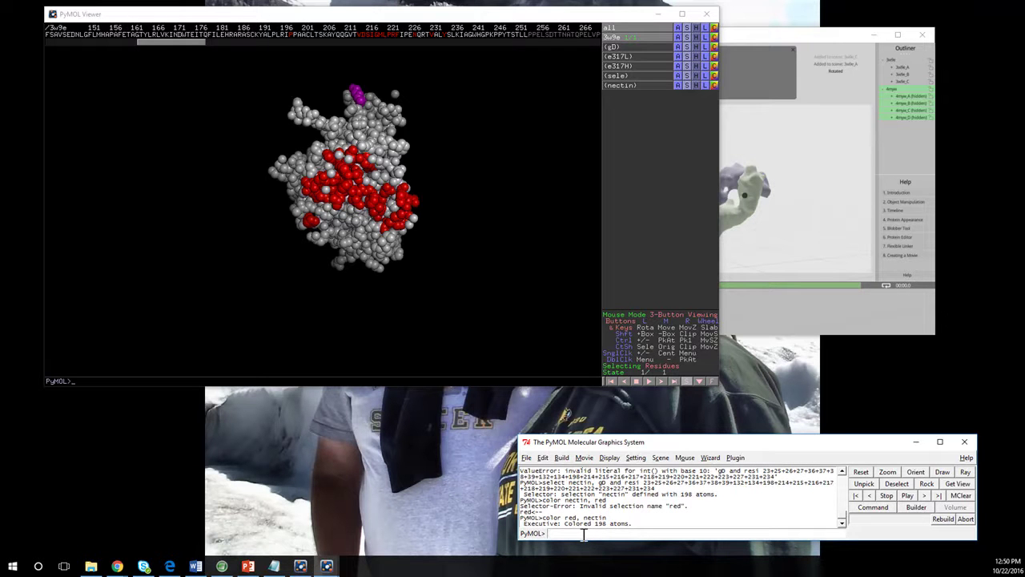
Color the nectin residues orange with the command "color orange, nectin"
type("color orange, nectin")
key("Return")
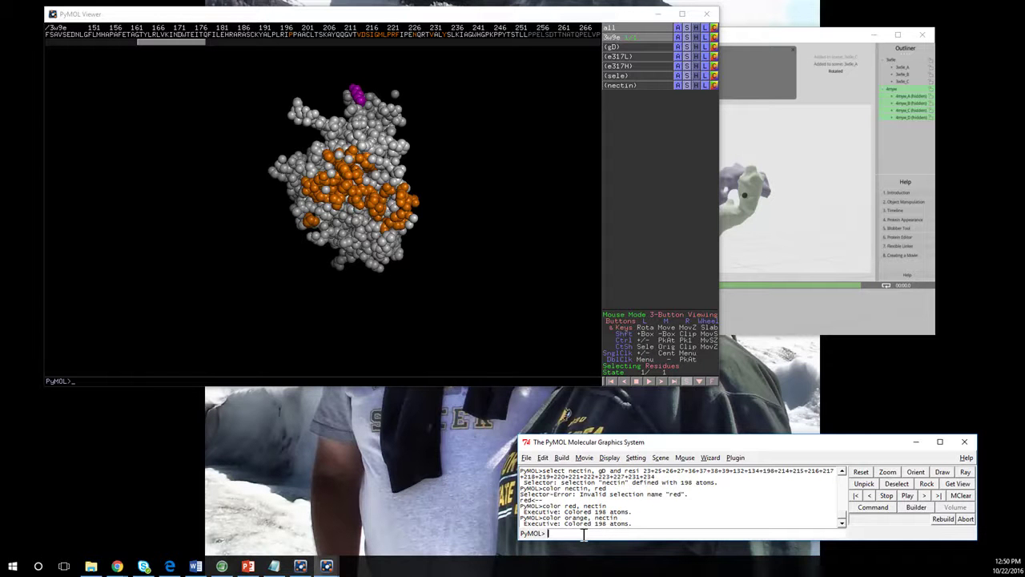
Delete the leftover sele selection with the command "delete sele"
left_click_drag(417, 260, 517, 244)
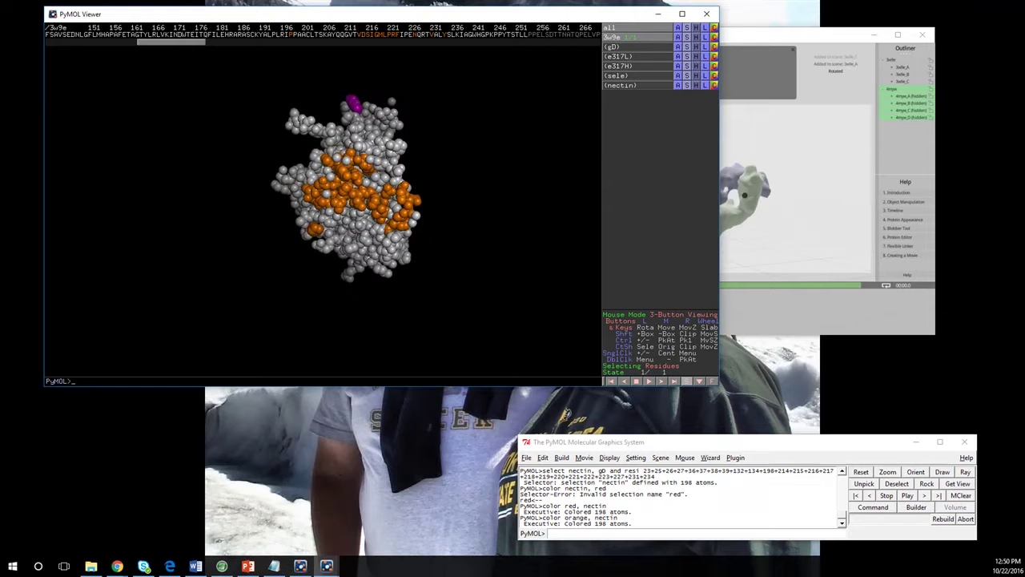
left_click(633, 77)
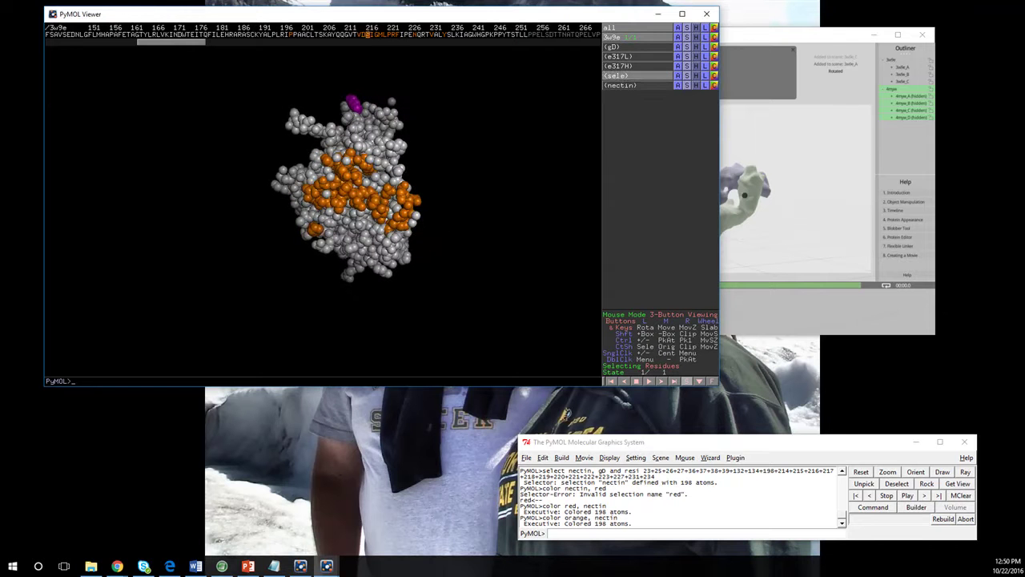
left_click(620, 531)
type("d")
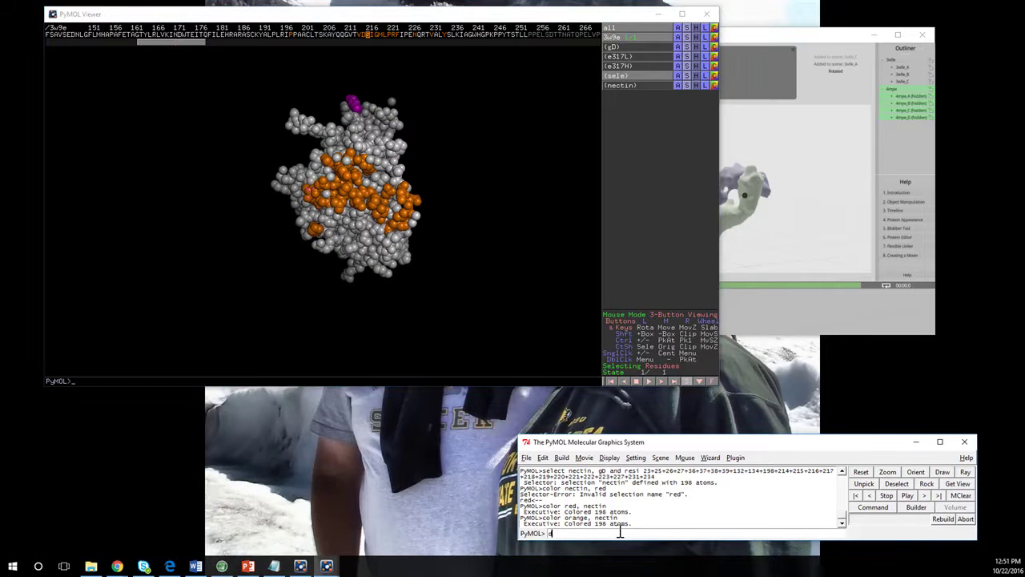
type("elete sele")
key("Return")
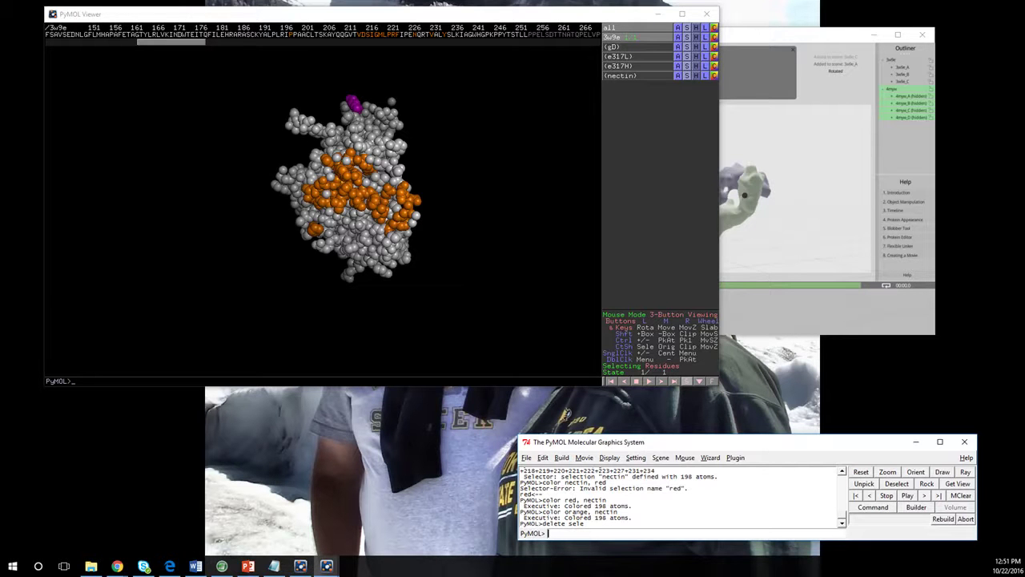
Label the nectin selection's atoms with their residue names
left_click(705, 76)
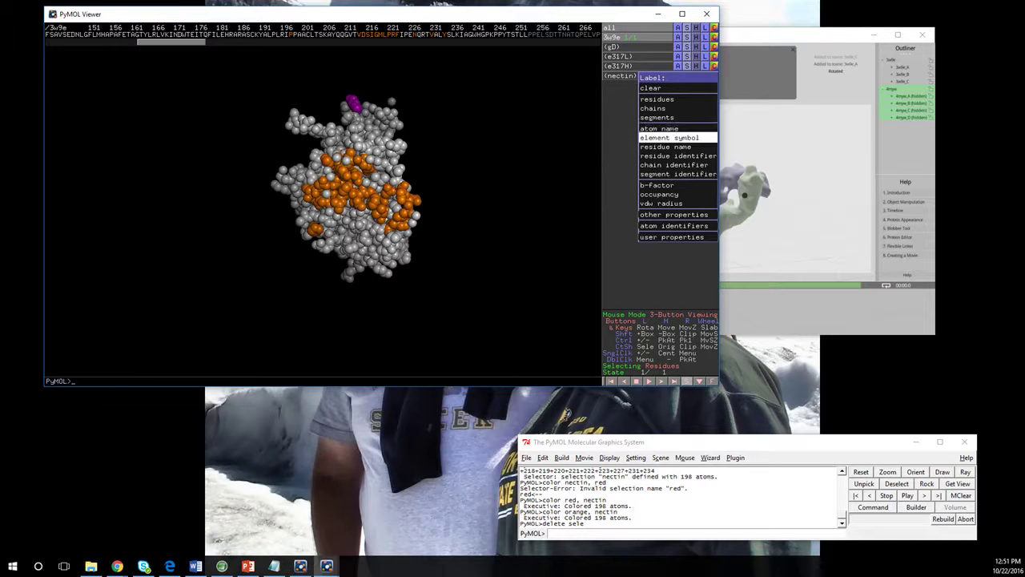
left_click(666, 146)
mouse_move(360, 192)
left_mouse_down()
mouse_move(308, 201)
mouse_move(374, 195)
left_mouse_up()
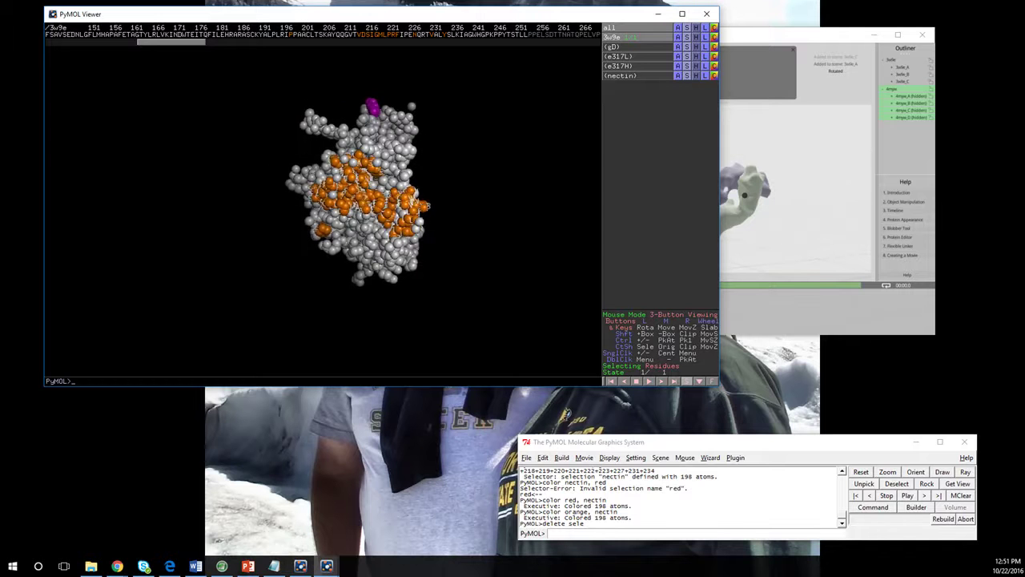
mouse_move(361, 197)
right_mouse_down()
mouse_move(360, 180)
mouse_move(360, 210)
right_mouse_up()
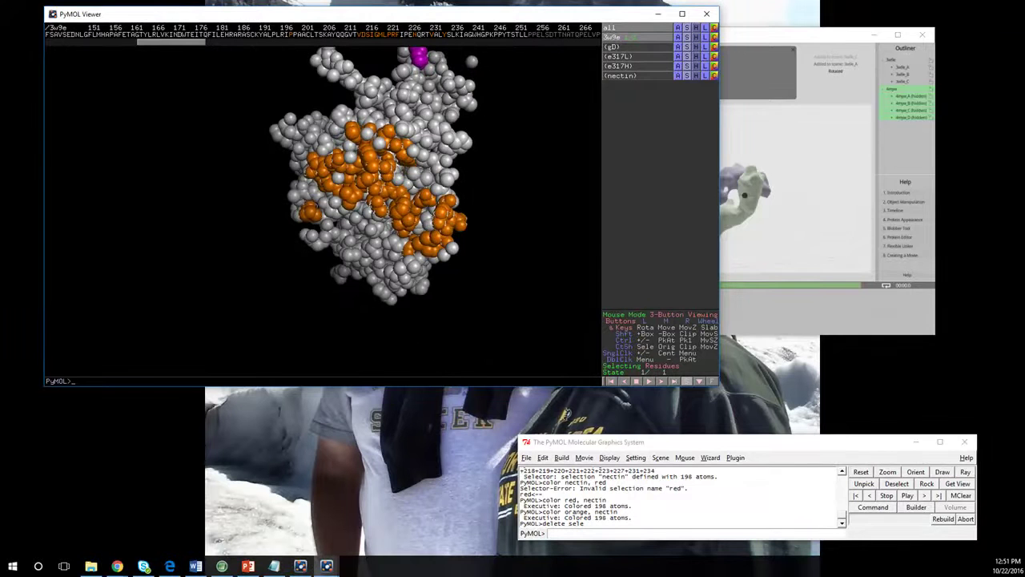
Clear the labels from the nectin selection
left_click(714, 76)
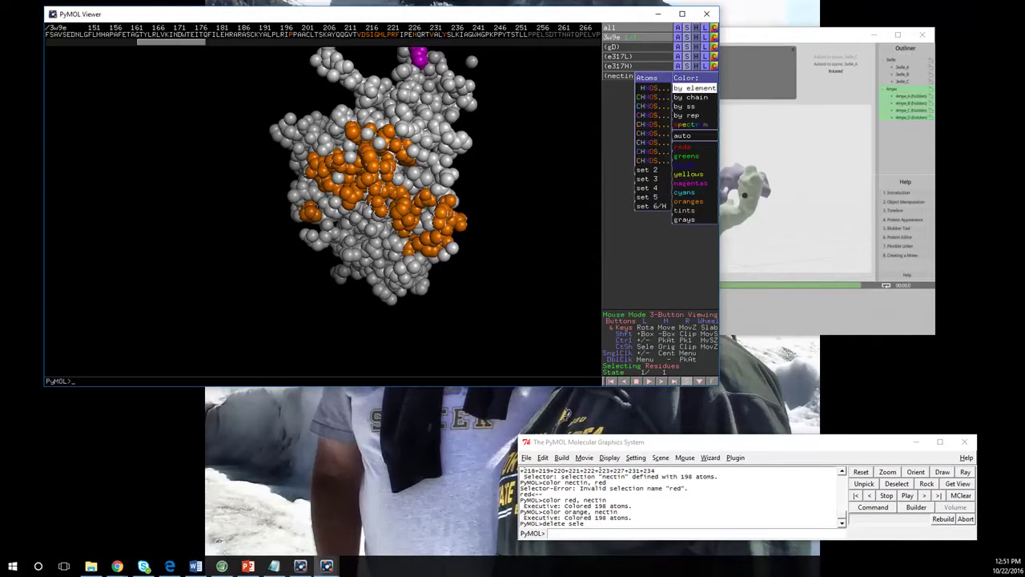
left_click(713, 75)
left_click(705, 75)
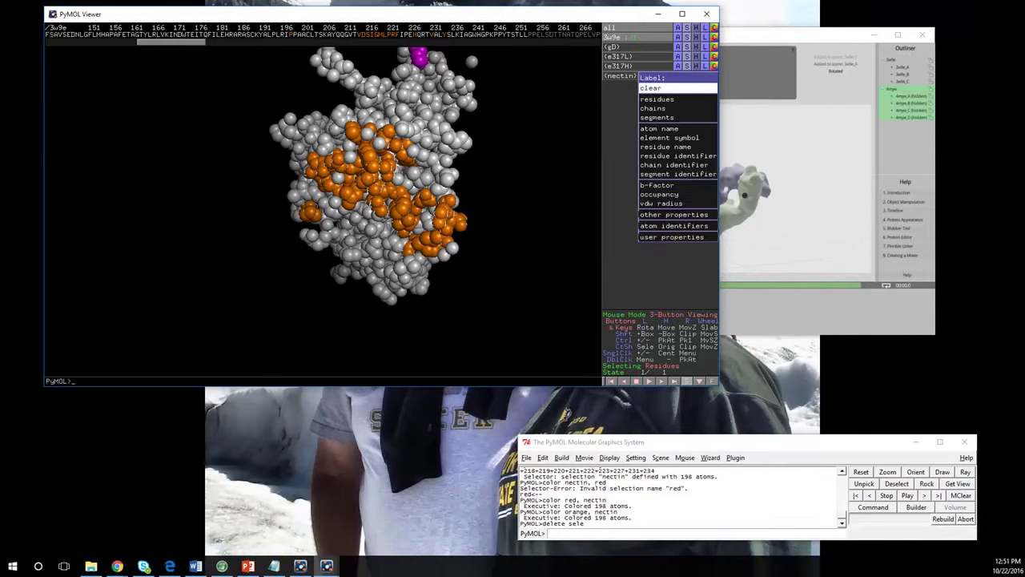
left_click(650, 88)
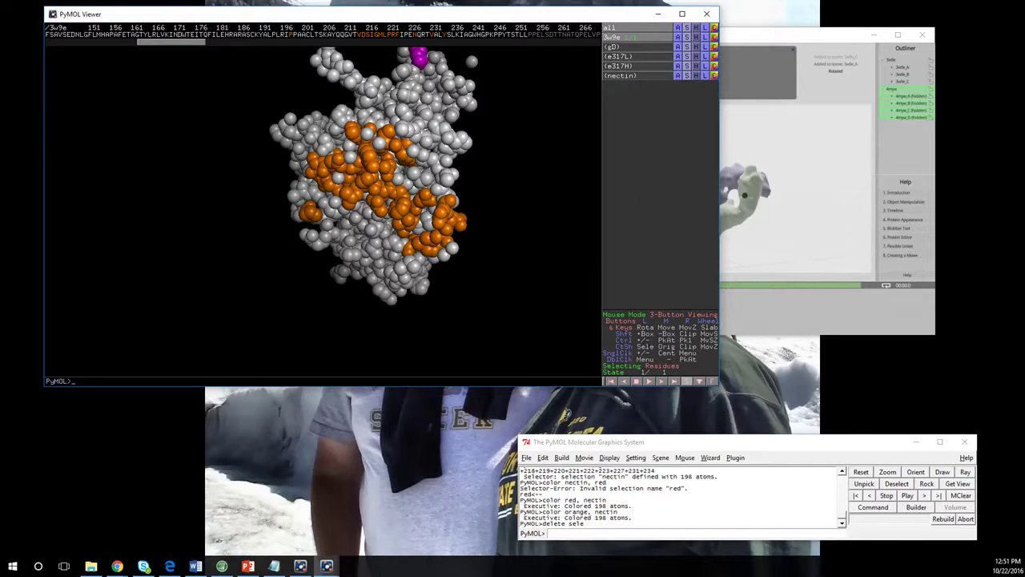
Try labeling the nectin selection by residue name and by element symbol on the enlarged sphere model
right_click_drag(336, 193, 337, 271)
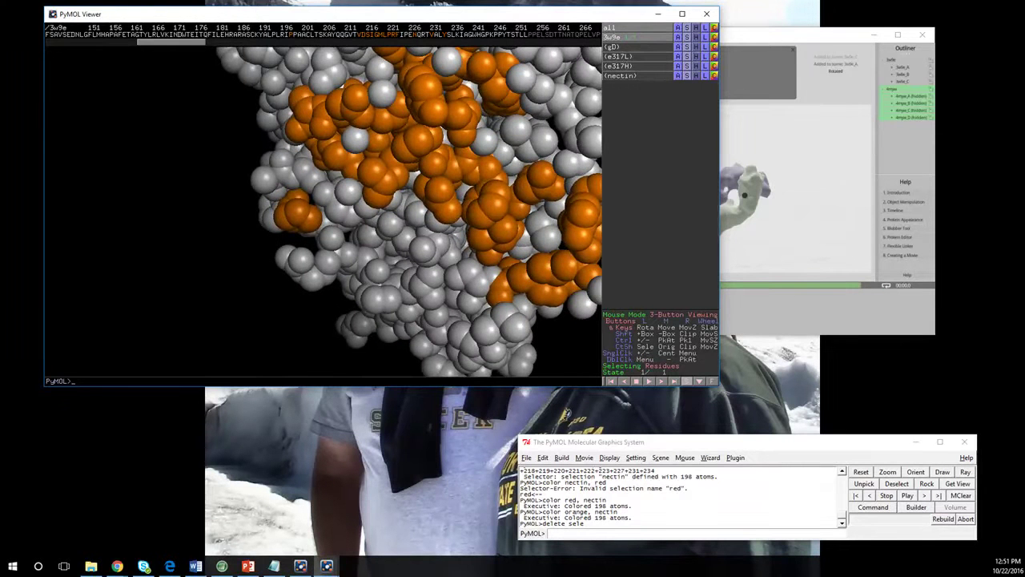
left_click(704, 75)
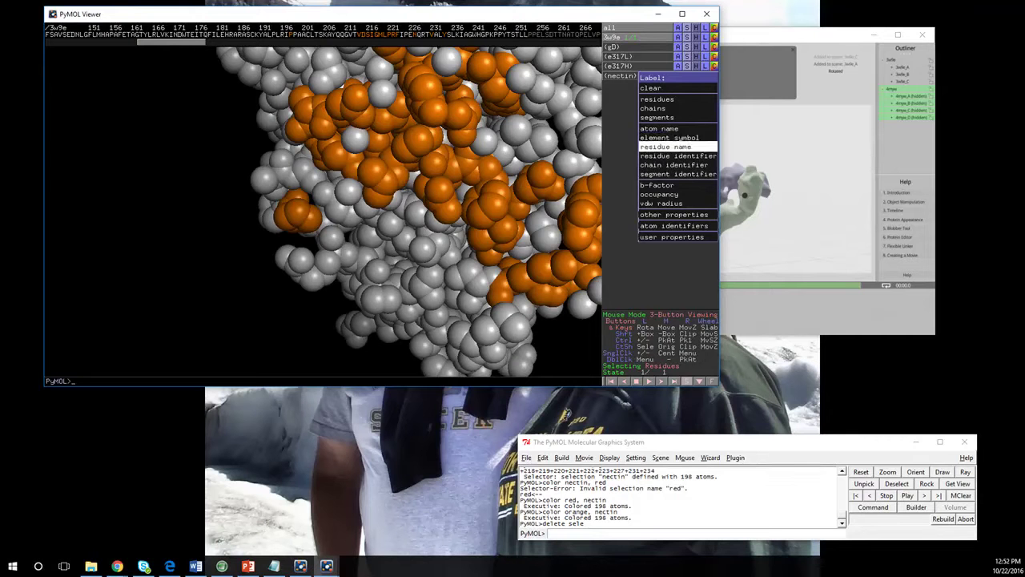
left_click(665, 147)
left_click(705, 76)
left_click(670, 137)
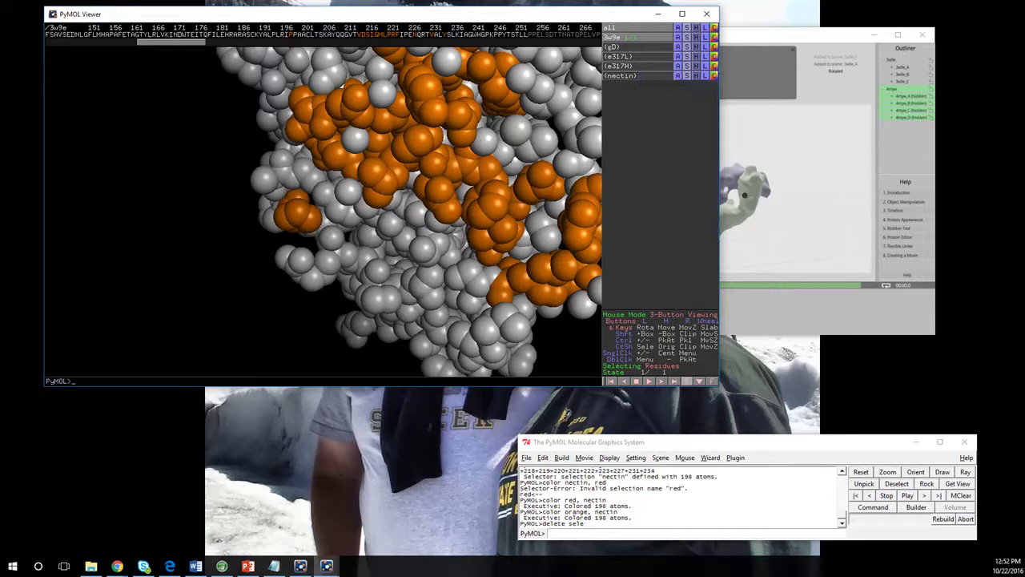
Try the residue name labels again with the nectin selection highlighted, and turn the highlighting off
left_click(632, 76)
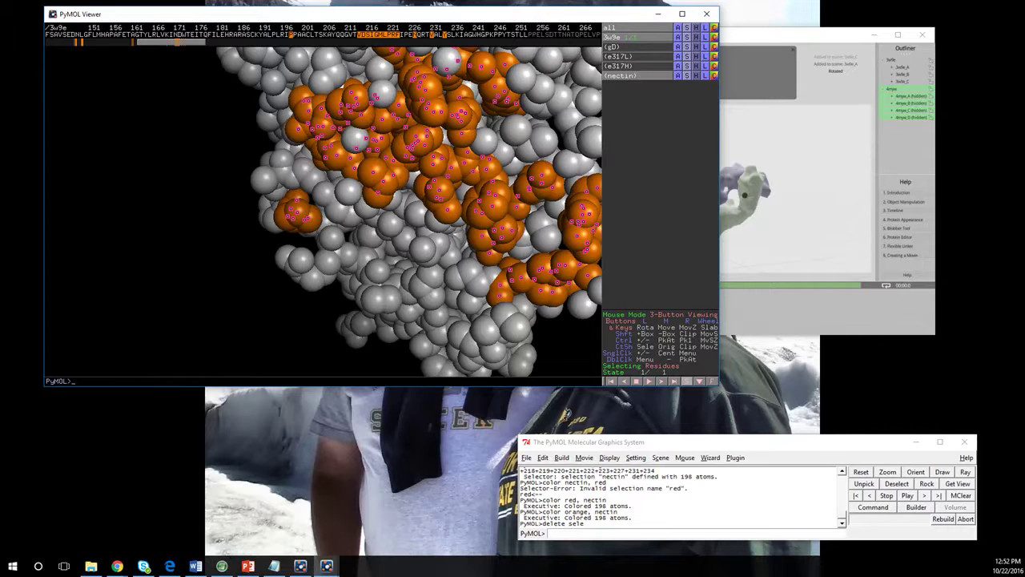
left_click(704, 75)
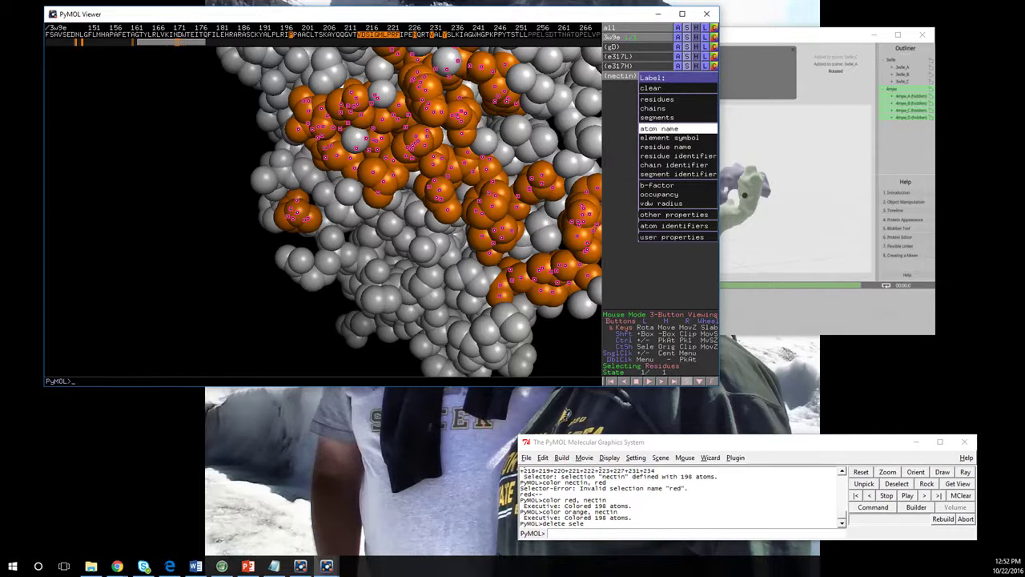
left_click(666, 146)
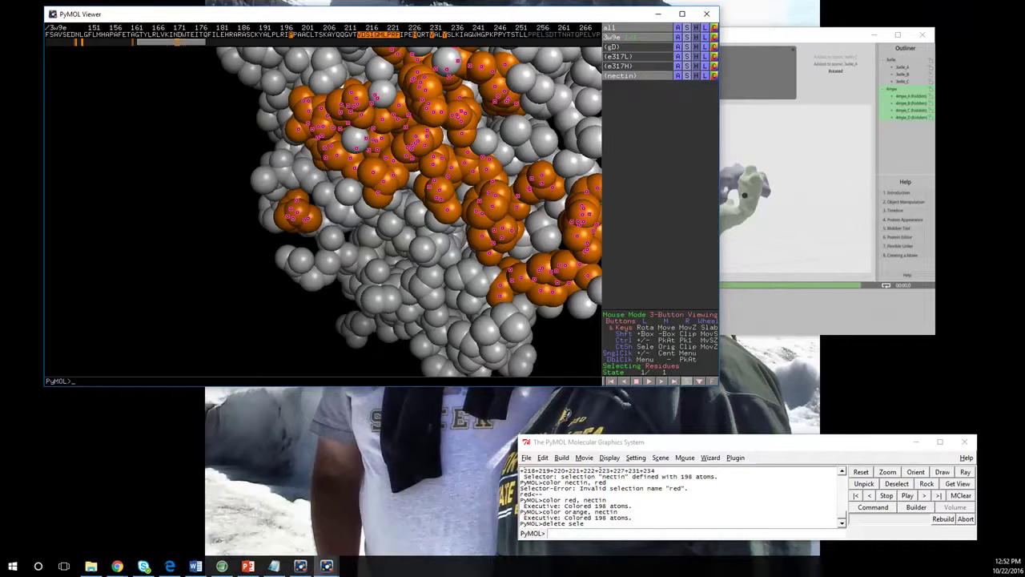
left_click(629, 76)
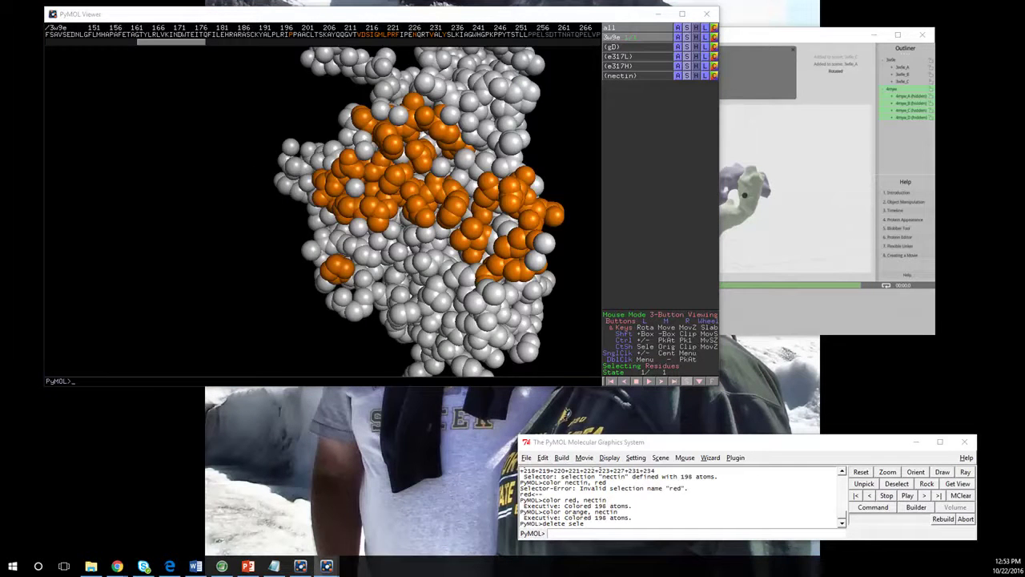
Hide the spheres representation of the 3w9e object
right_click_drag(435, 149, 435, 115)
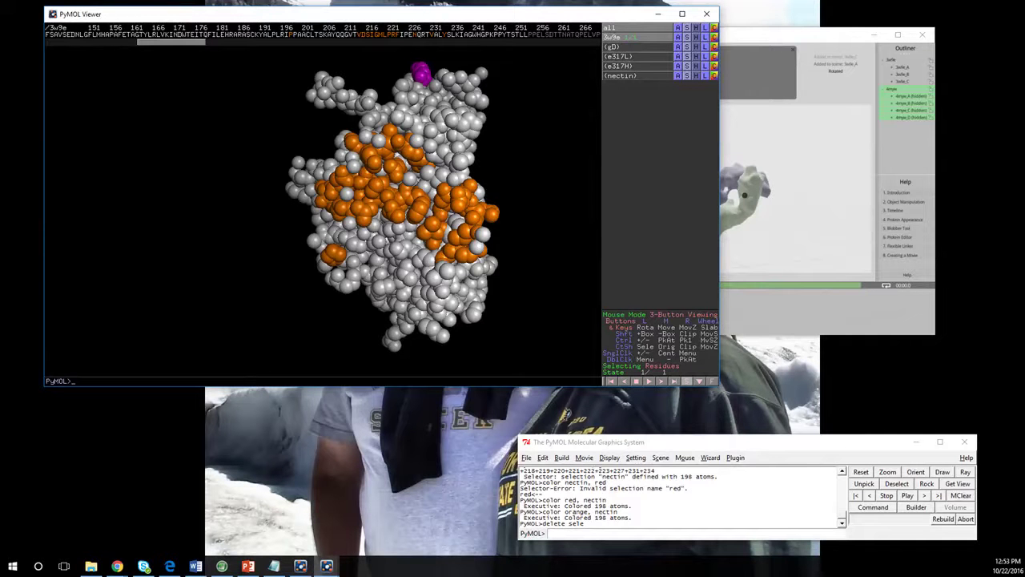
left_click(696, 37)
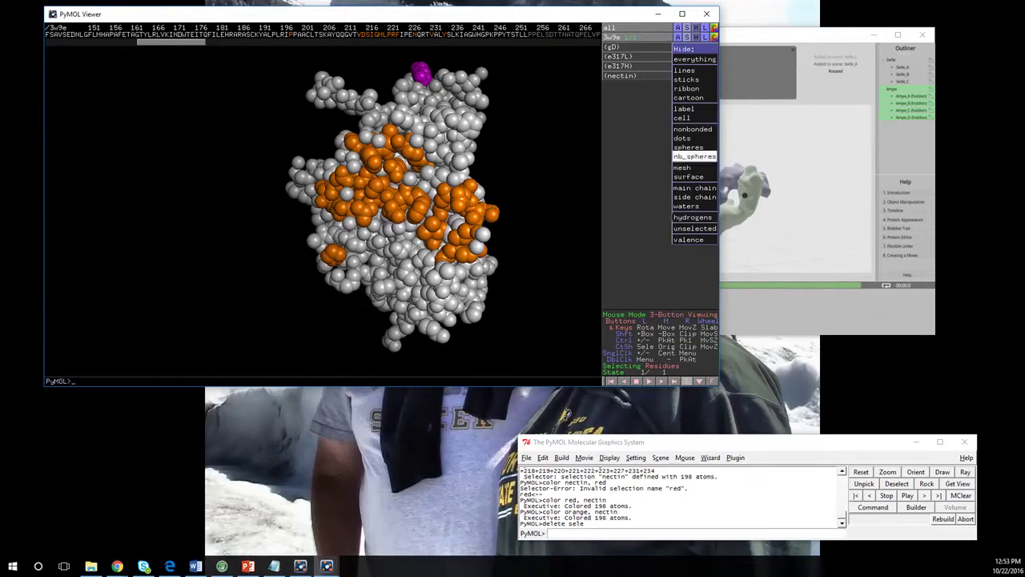
left_click(693, 147)
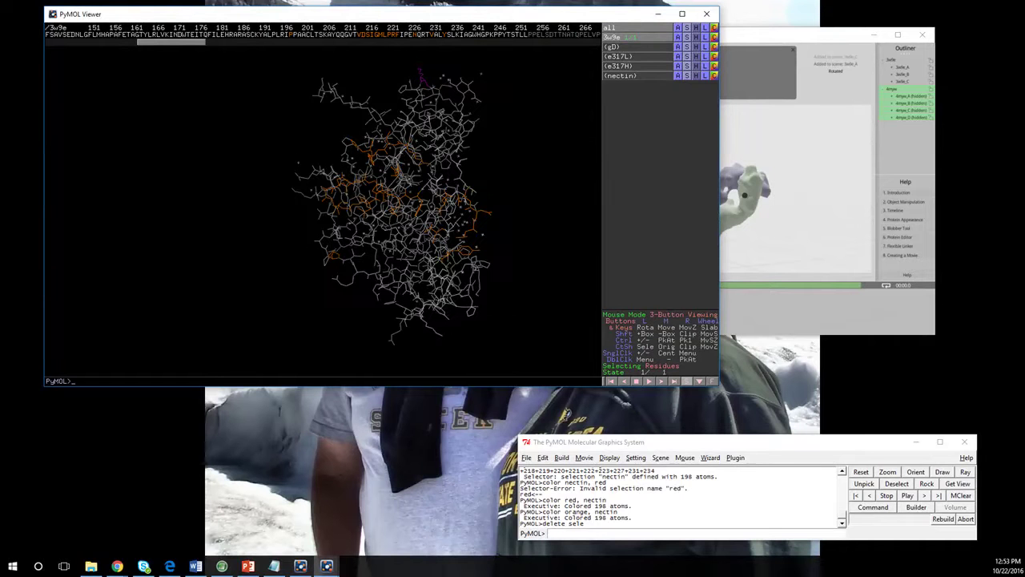
Label the nectin residues by residue name on the line model and inspect them up close
left_click(705, 75)
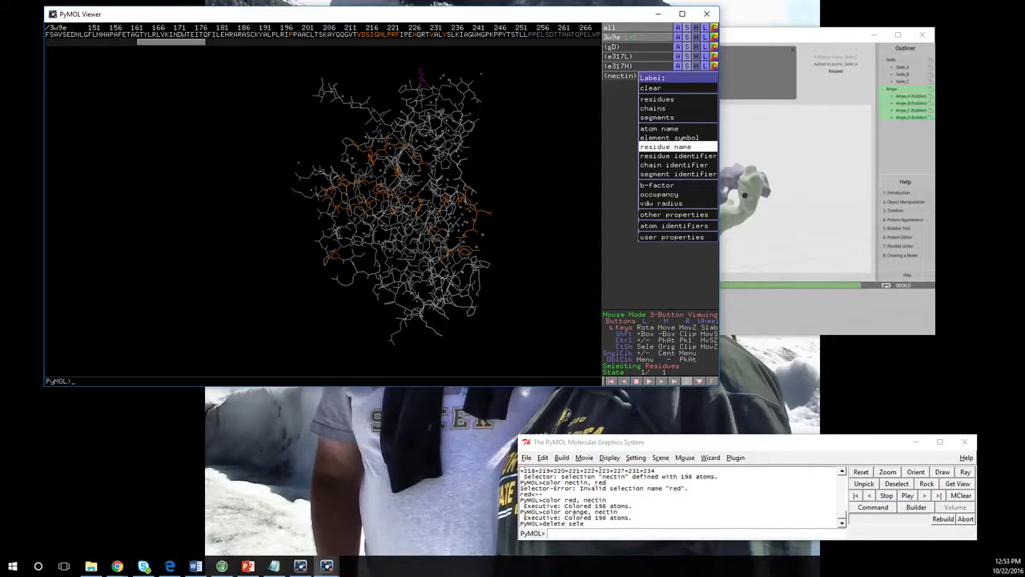
left_click(666, 147)
right_click_drag(384, 193, 384, 308)
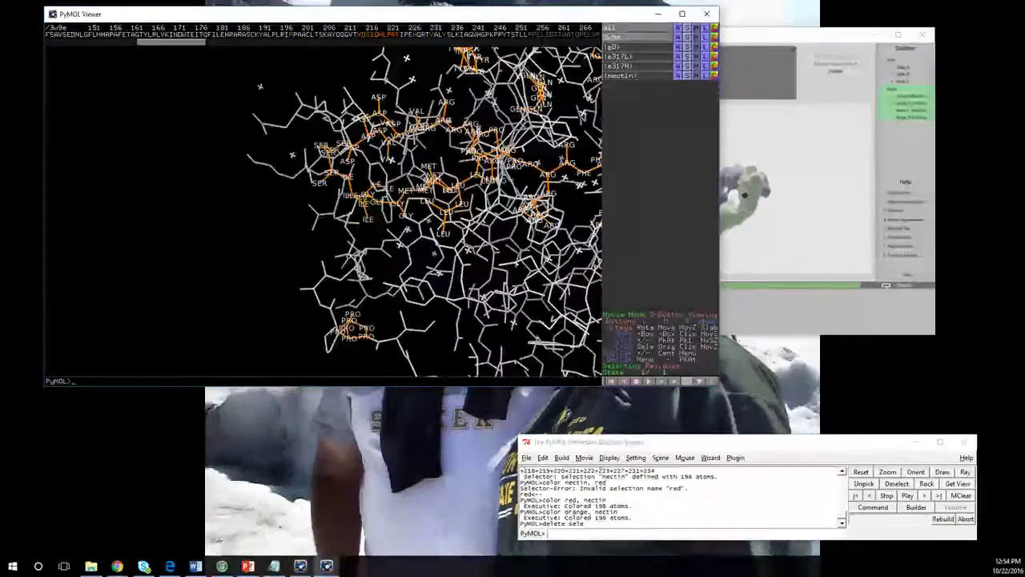
mouse_move(384, 241)
left_mouse_down()
mouse_move(472, 217)
mouse_move(386, 255)
left_mouse_up()
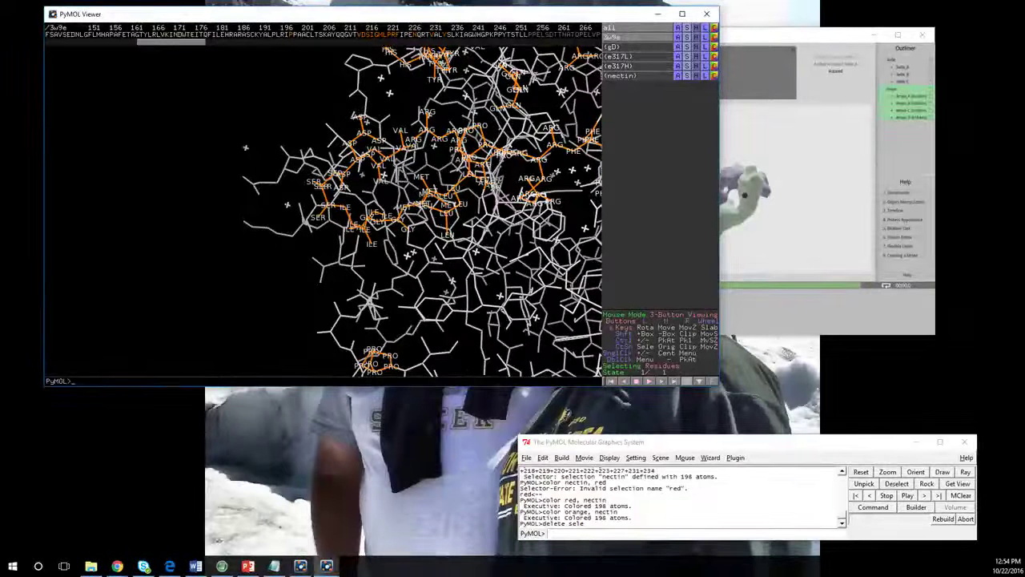
Show the nectin selection as cartoon in addition to its lines
left_click(688, 76)
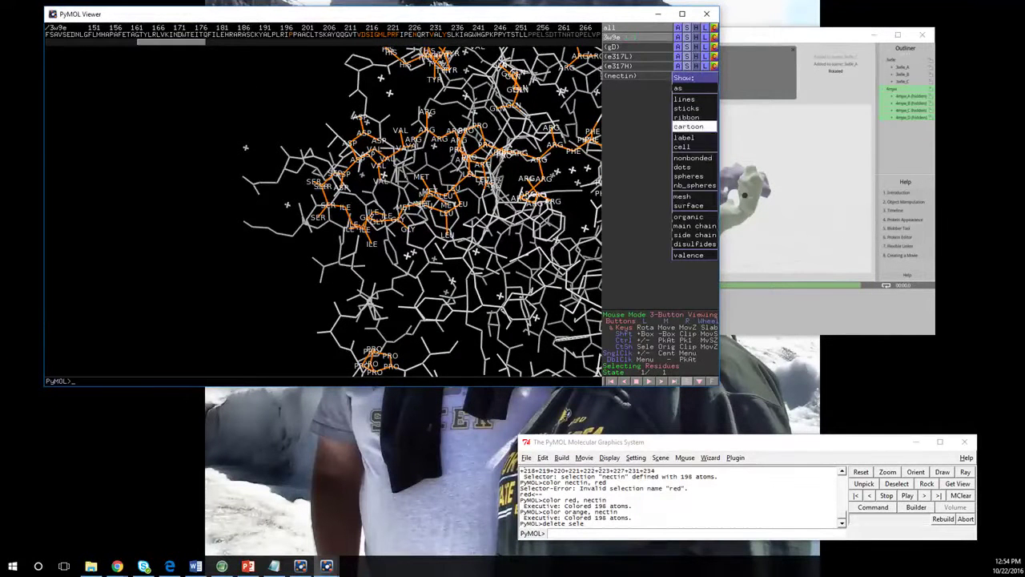
left_click(690, 126)
left_click_drag(513, 208, 497, 272)
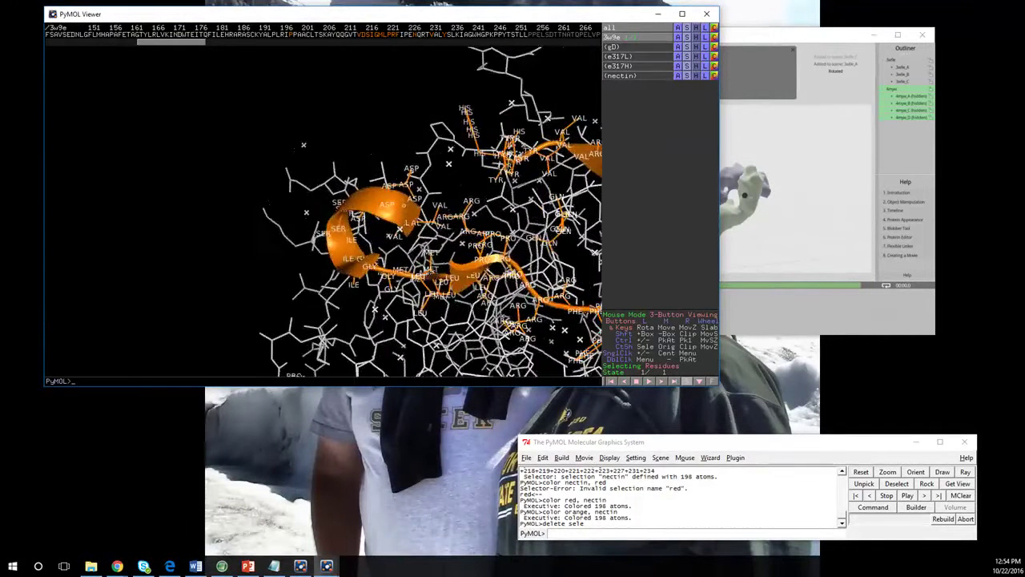
Show the cartoon representation for the whole 3w9e object and inspect the nectin binding site
right_click_drag(495, 334, 487, 204)
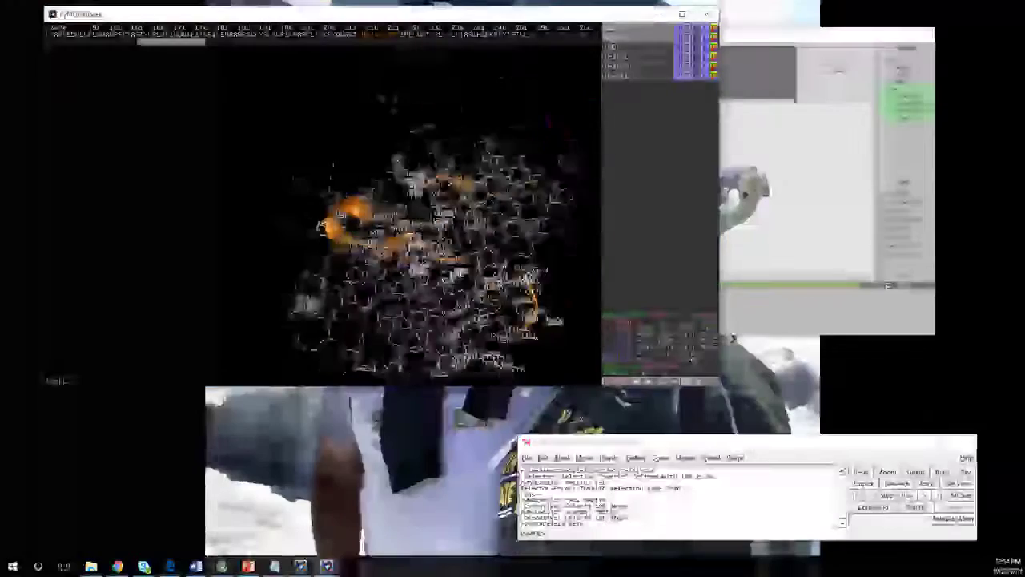
left_click_drag(487, 204, 484, 167)
left_click(687, 36)
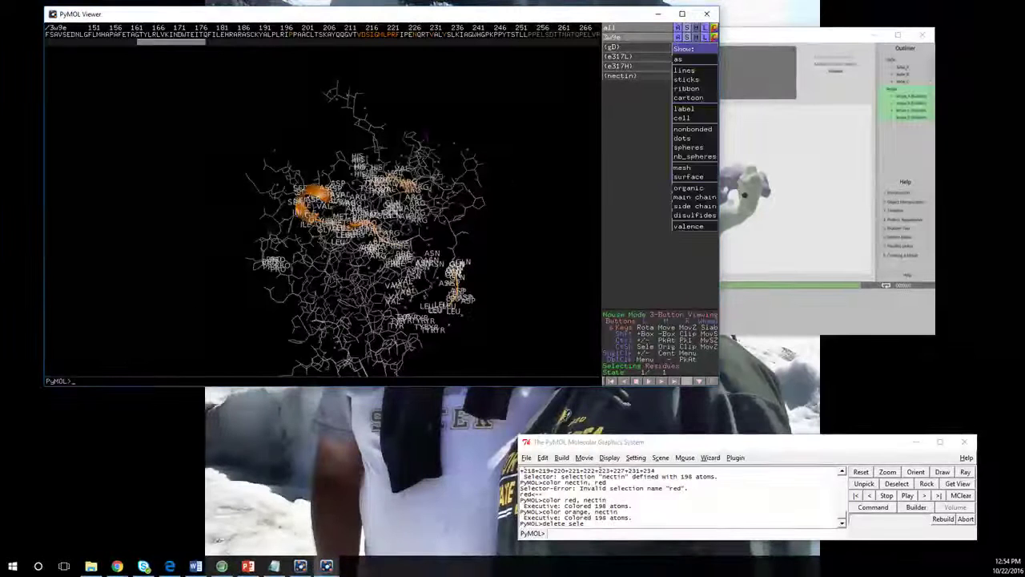
left_click(688, 97)
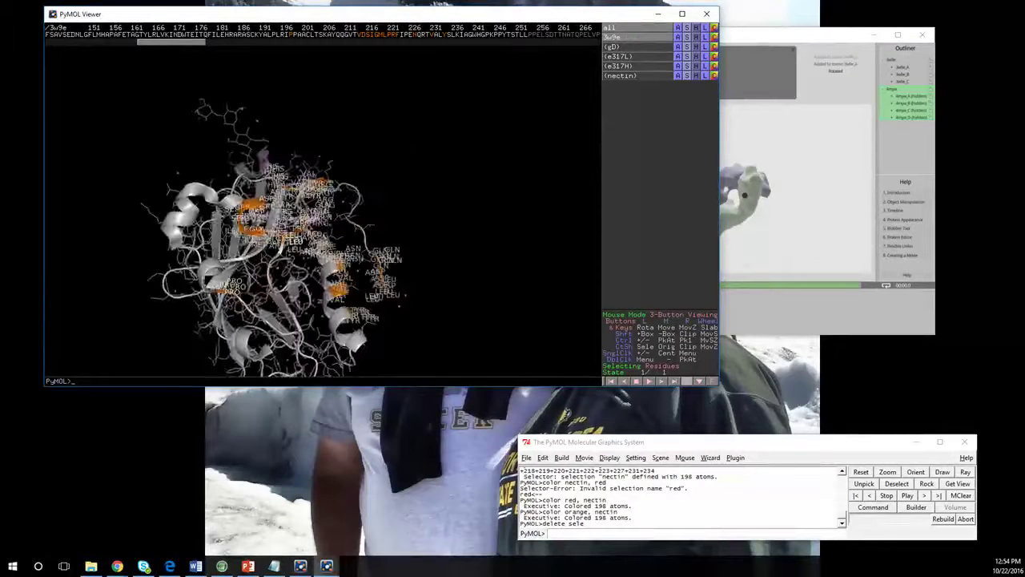
left_click_drag(384, 208, 197, 247)
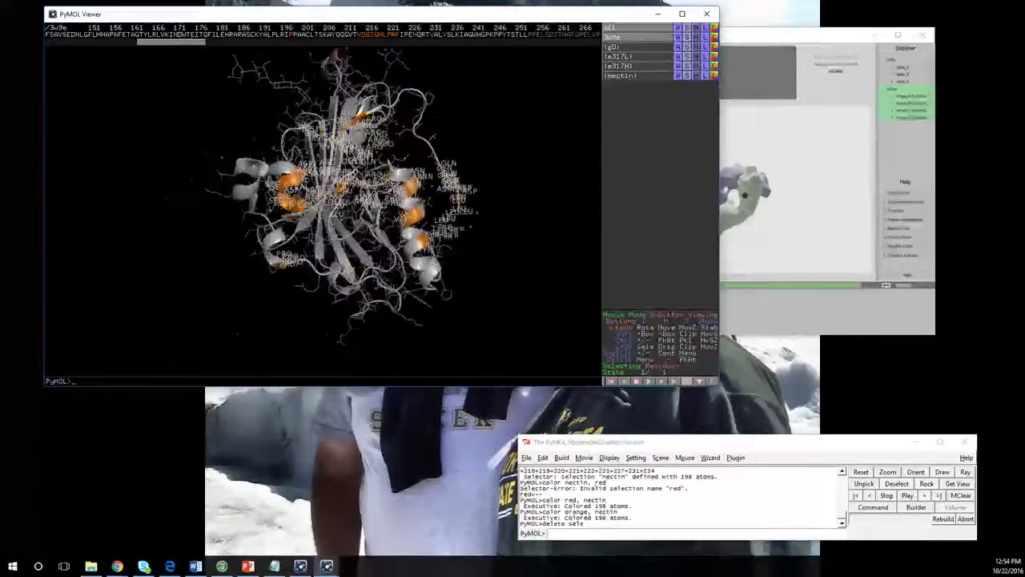
right_click_drag(320, 176, 320, 251)
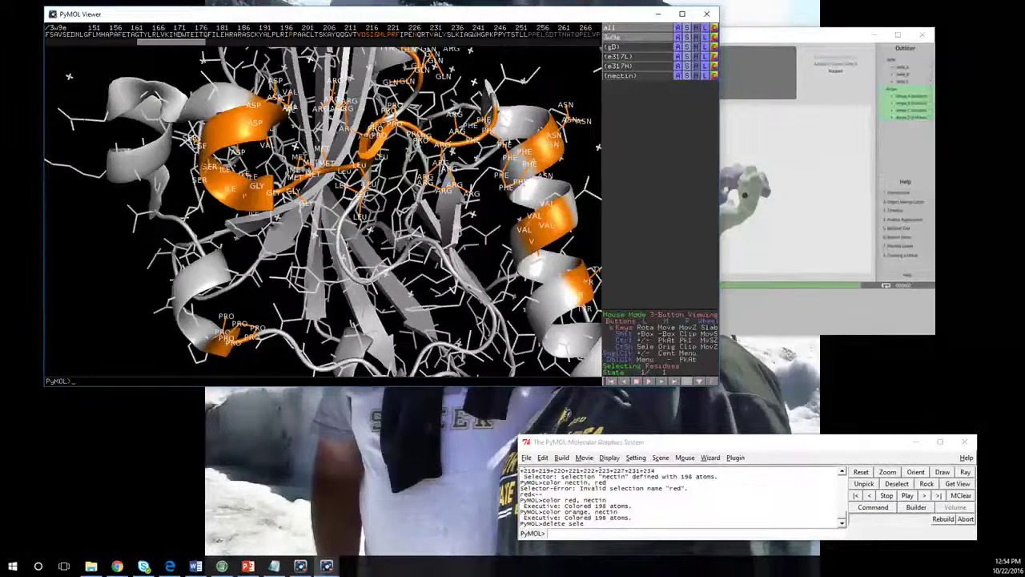
Clear all labels from the 3w9e object
left_click(696, 37)
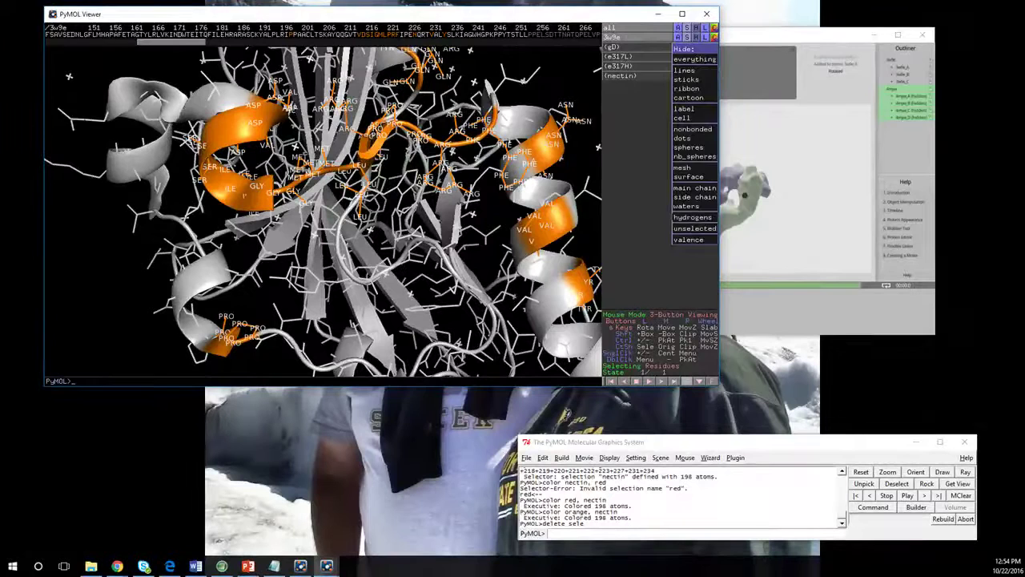
left_click(693, 49)
left_click(705, 37)
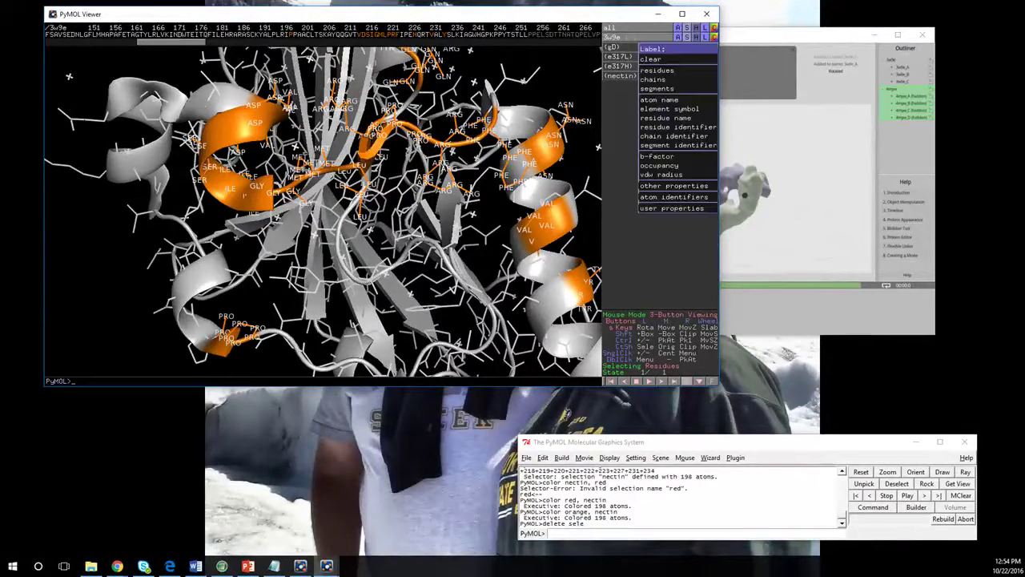
left_click(695, 57)
Hide the side chains of the 3w9e object
left_click_drag(384, 248, 433, 160)
middle_click_drag(392, 144, 365, 232)
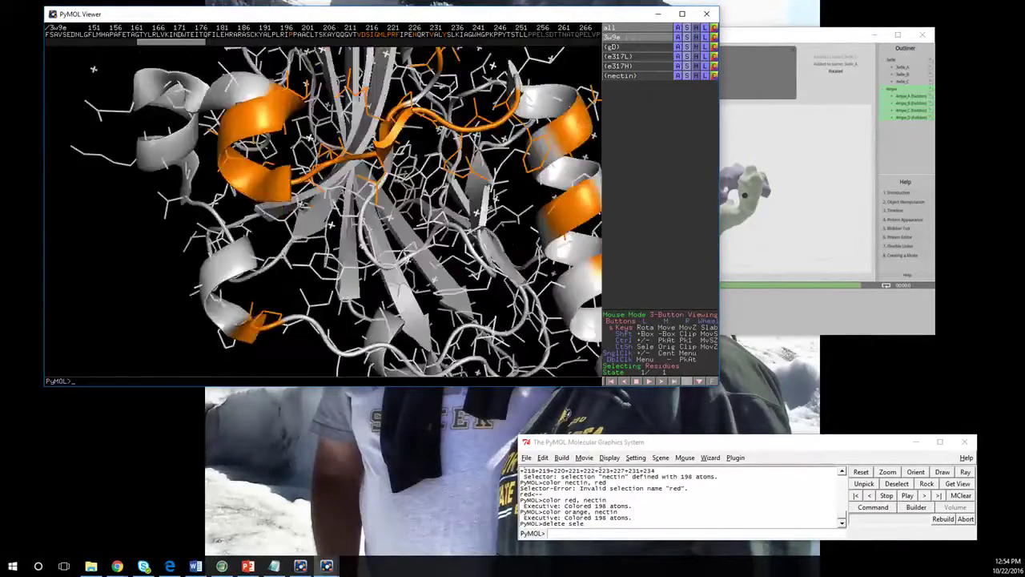
left_click_drag(364, 232, 308, 269)
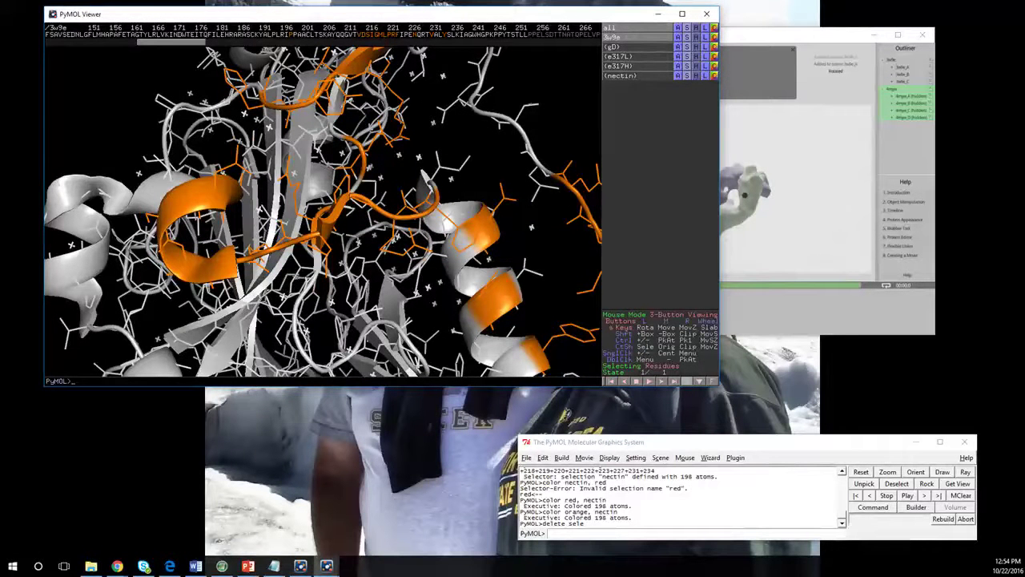
left_click(705, 37)
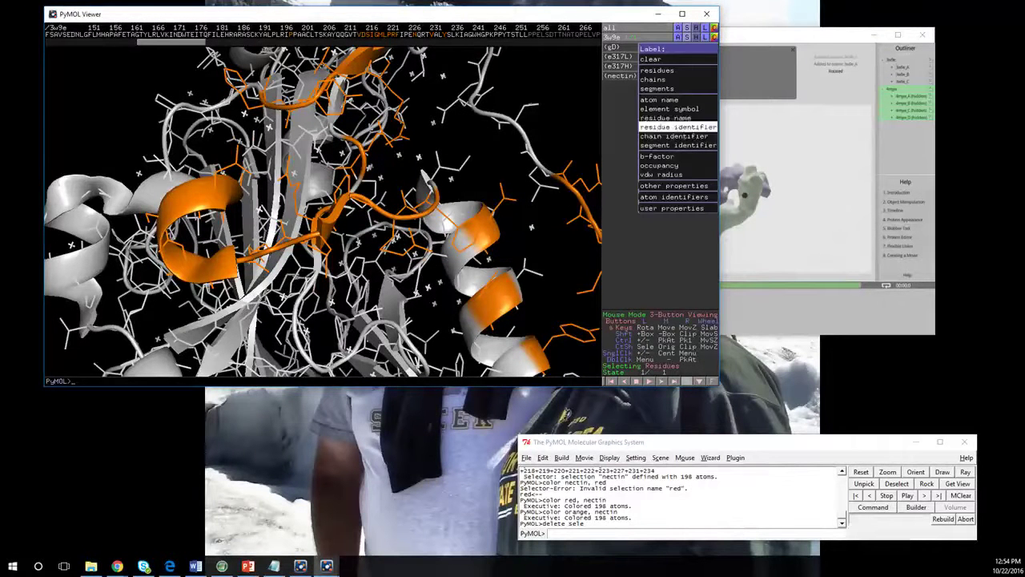
left_click(621, 132)
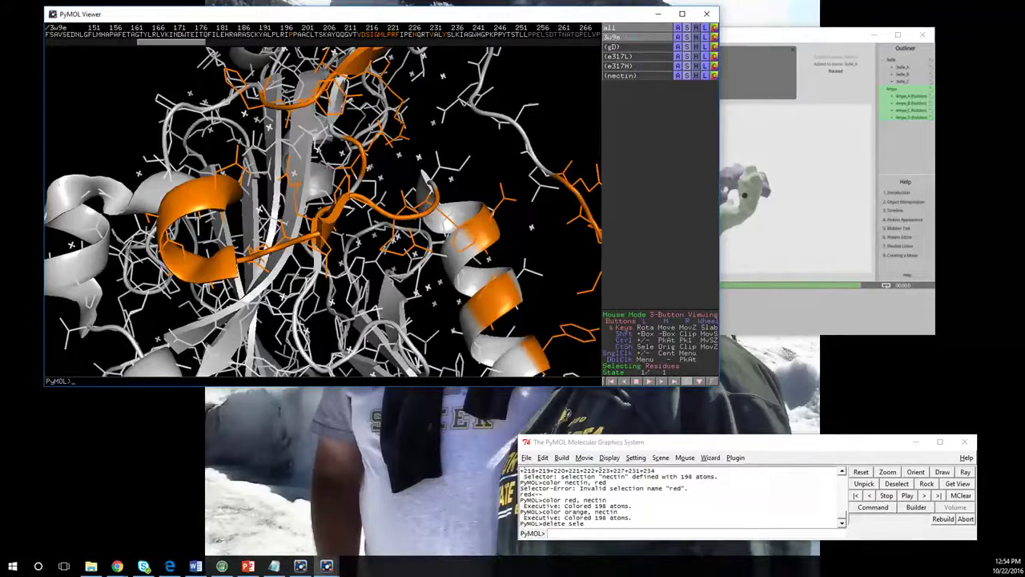
left_click(695, 37)
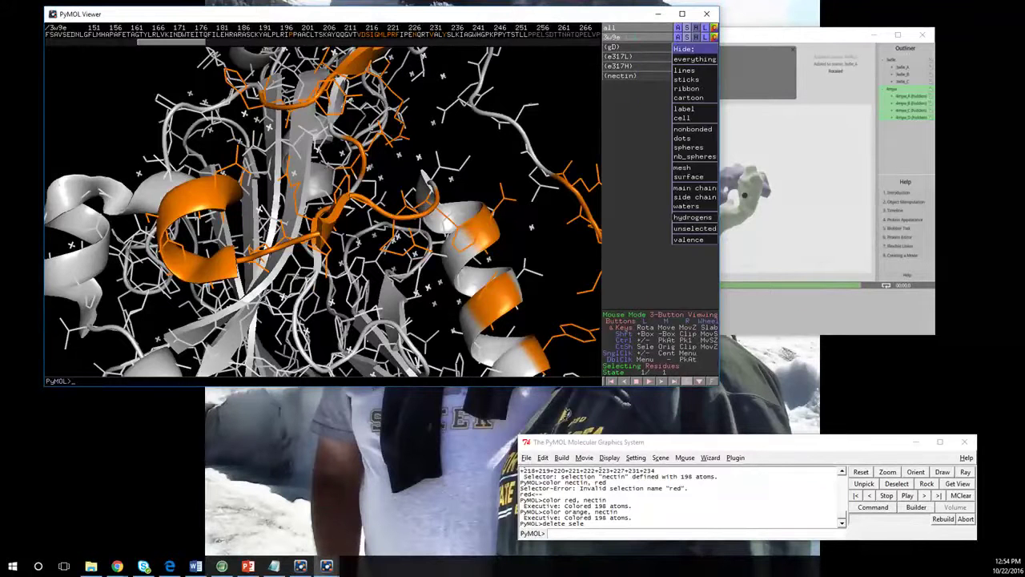
left_click(695, 196)
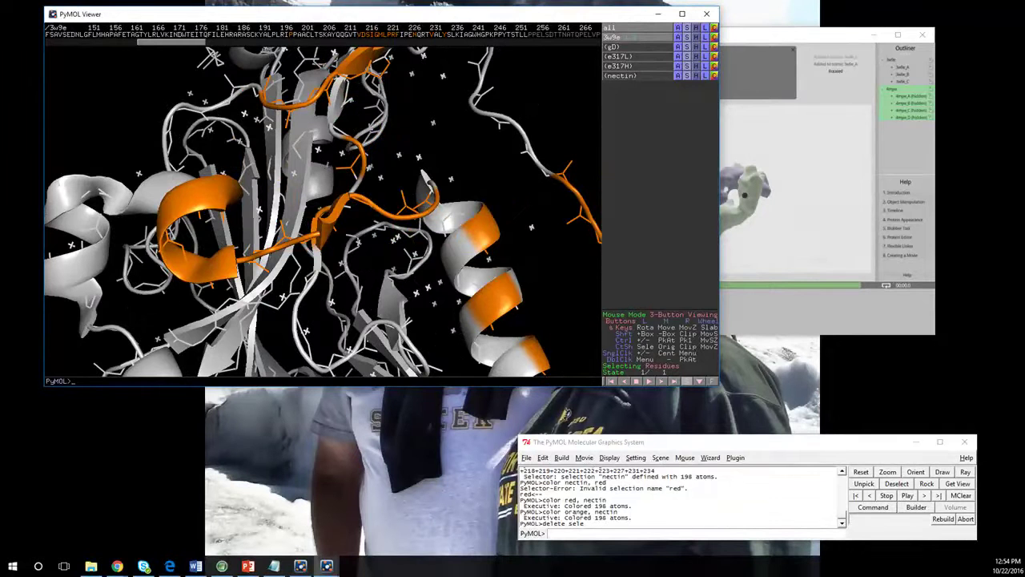
Remove all non-polymer atoms from the model with the command "remove not polymer"
left_click(575, 533)
type("remove")
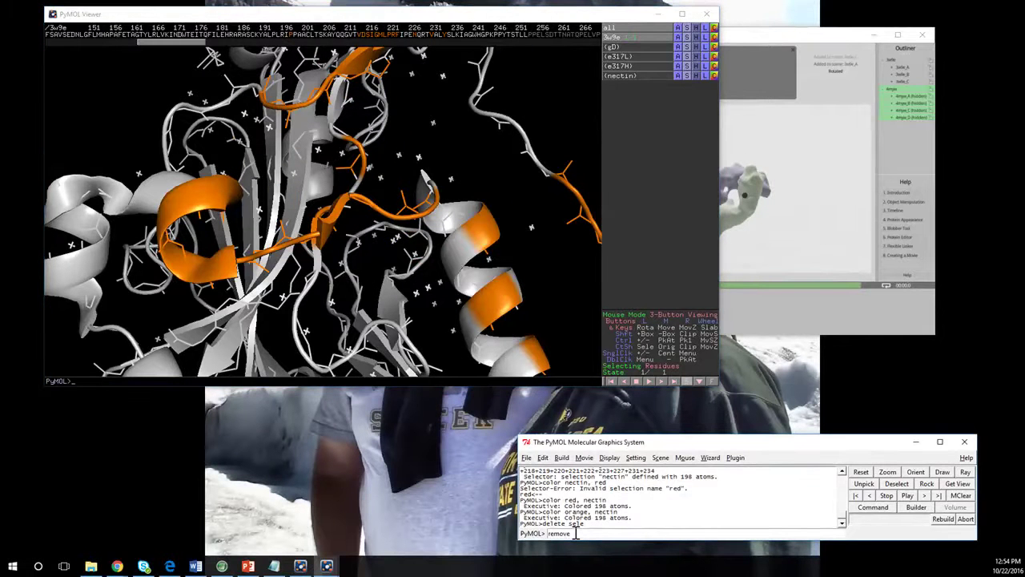
type(" not polymer")
key("Return")
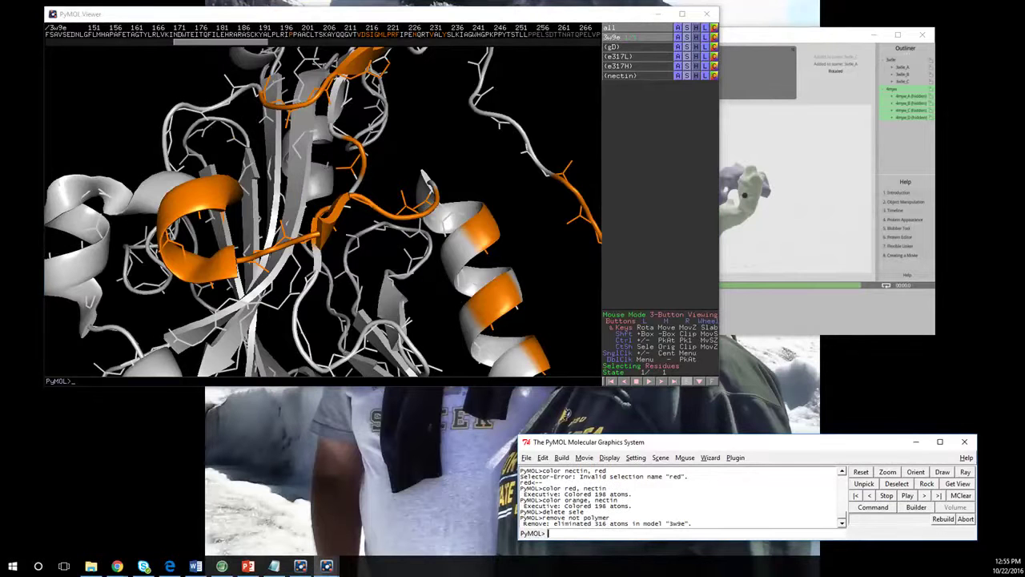
Display the surface of the nectin selection with the whole gD molecule in view
mouse_move(272, 216)
left_mouse_down()
mouse_move(256, 120)
mouse_move(305, 206)
mouse_move(353, 210)
mouse_move(232, 200)
mouse_move(276, 205)
mouse_move(268, 200)
left_mouse_up()
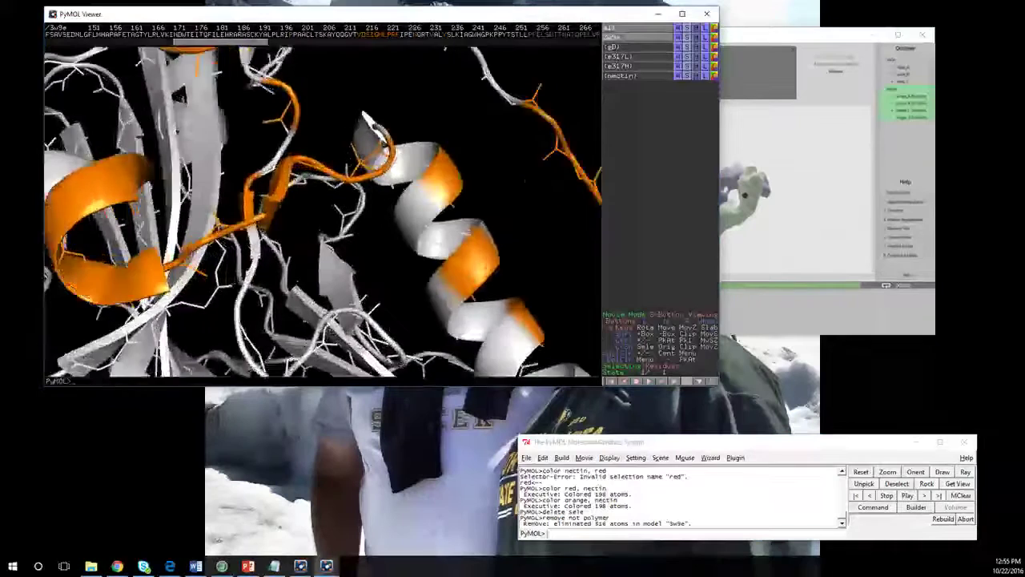
right_click_drag(268, 201, 268, 120)
scroll(268, 120, "up", 3)
right_click_drag(268, 161, 268, 112)
left_click_drag(268, 160, 250, 194)
left_click_drag(327, 184, 293, 186)
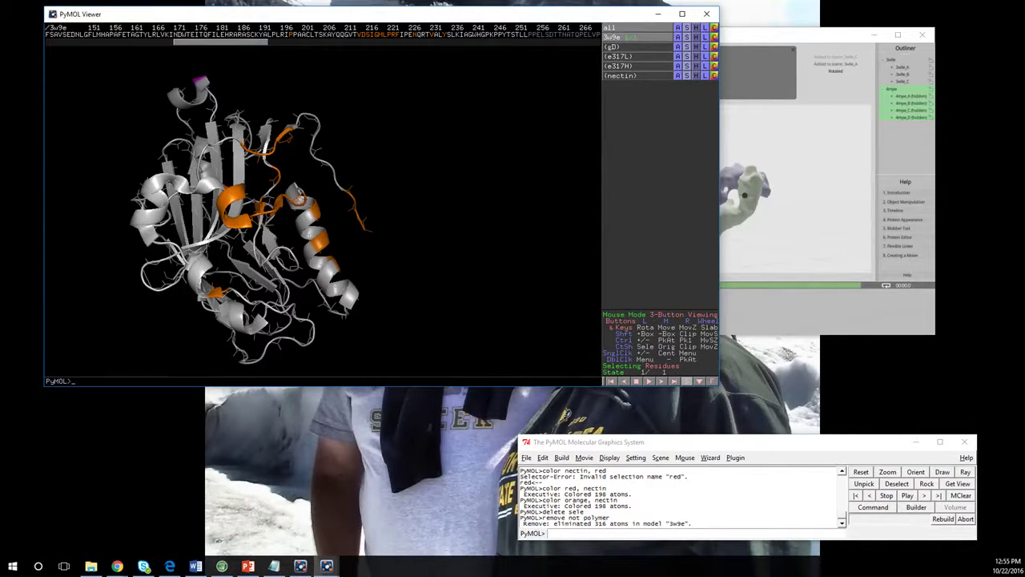
left_click(686, 75)
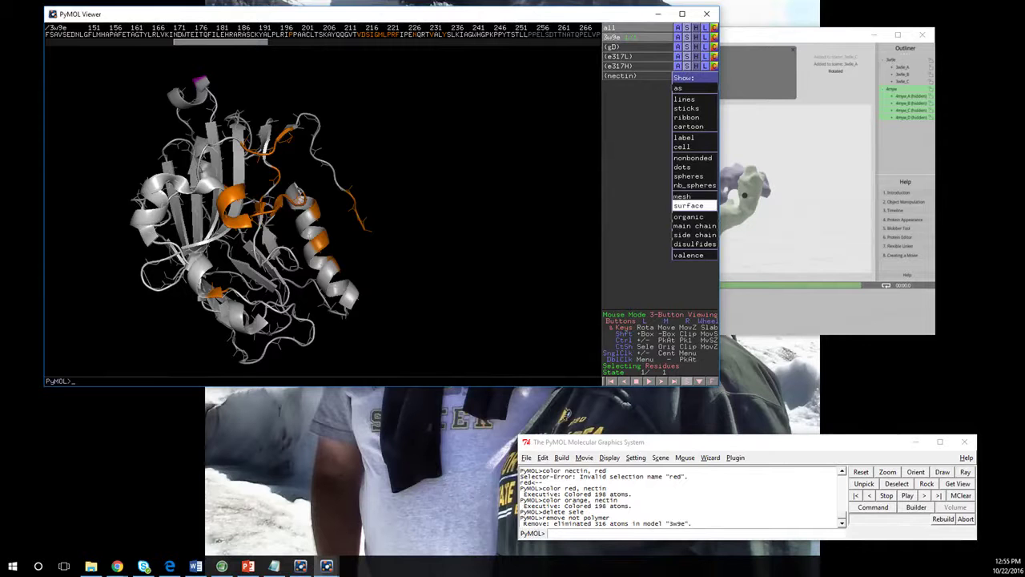
left_click(687, 205)
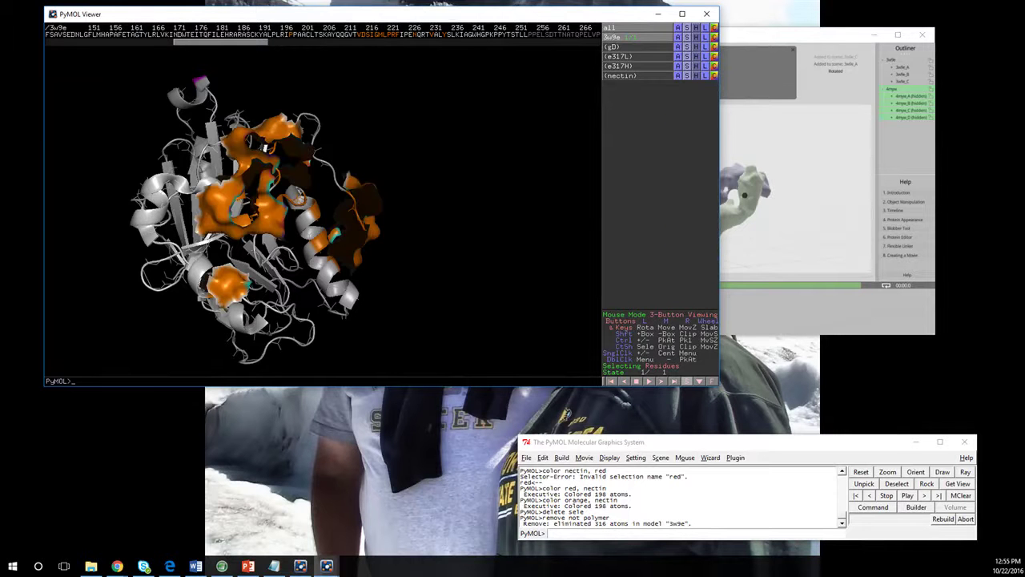
left_click_drag(265, 147, 281, 146)
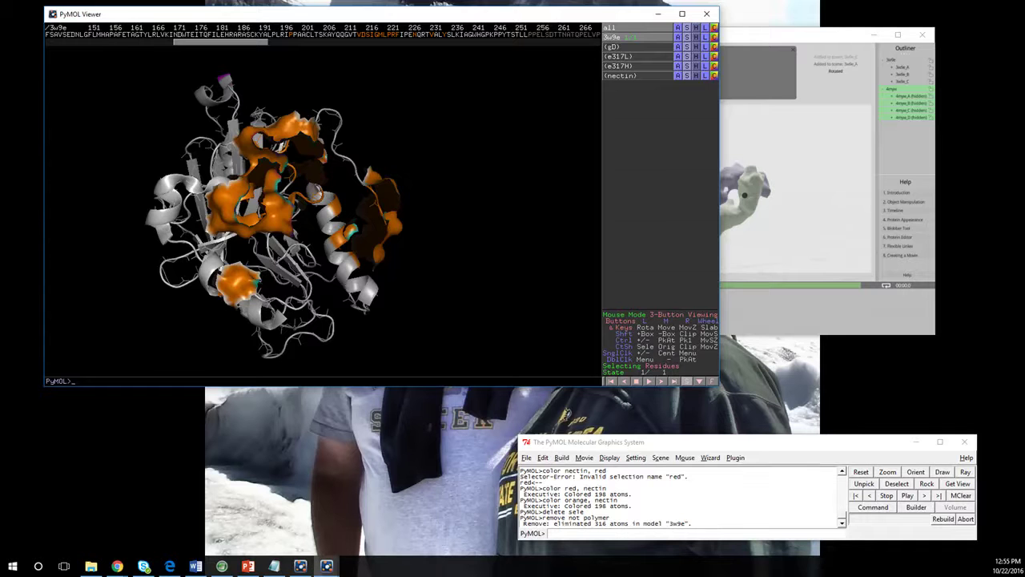
Hide the surface of the nectin selection
left_click(686, 76)
left_click(696, 76)
left_click(696, 75)
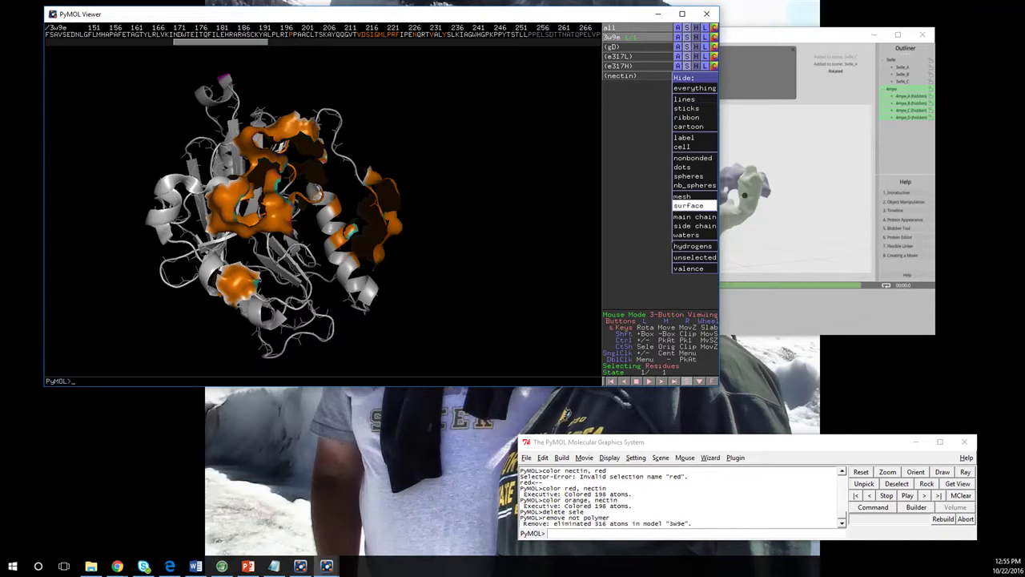
left_click(694, 206)
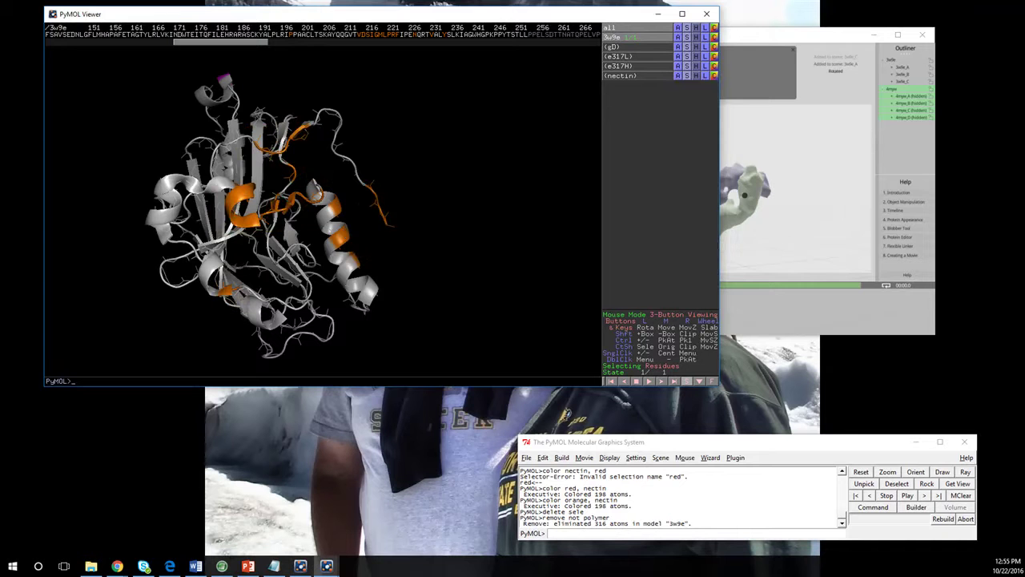
Display the nectin selection as a mesh, inspect it from another angle, and hide the mesh again
left_click(686, 75)
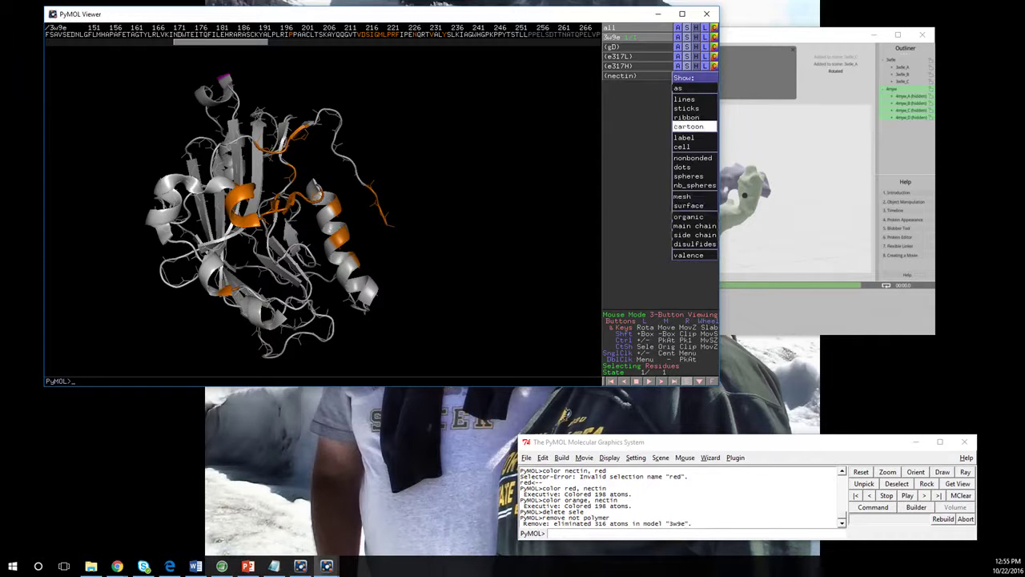
left_click(682, 196)
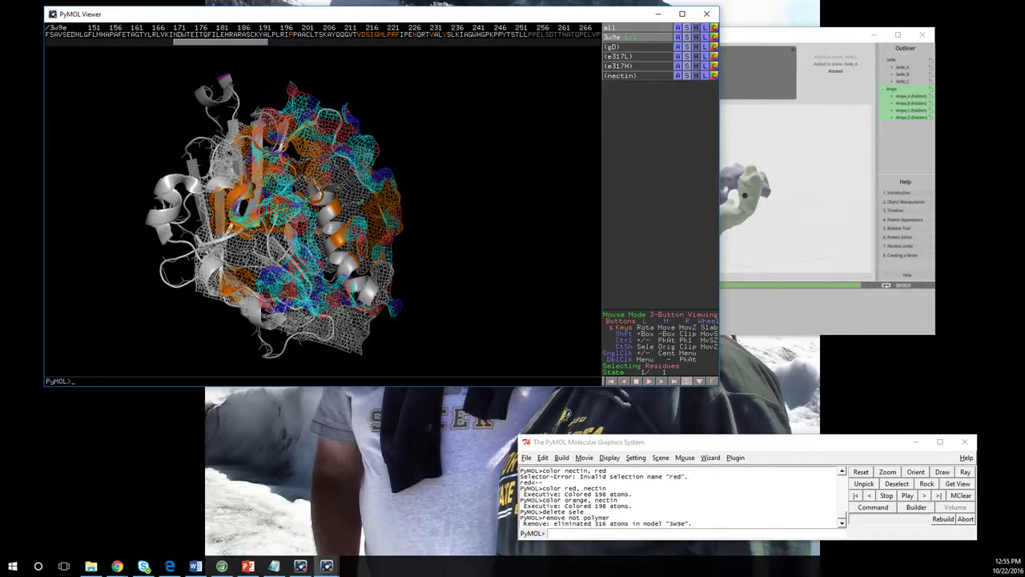
left_click_drag(384, 209, 318, 162)
left_click(695, 76)
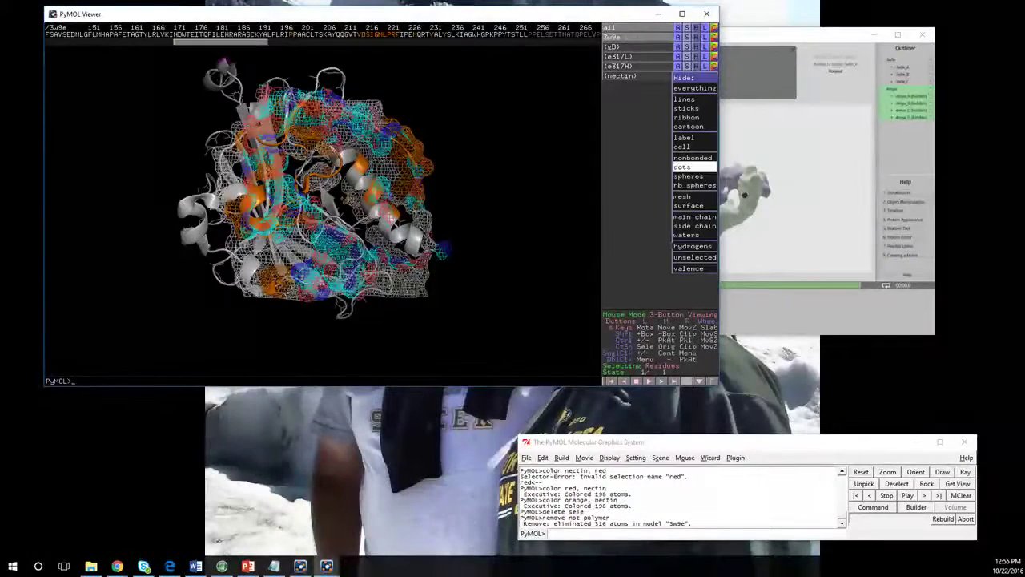
left_click(694, 197)
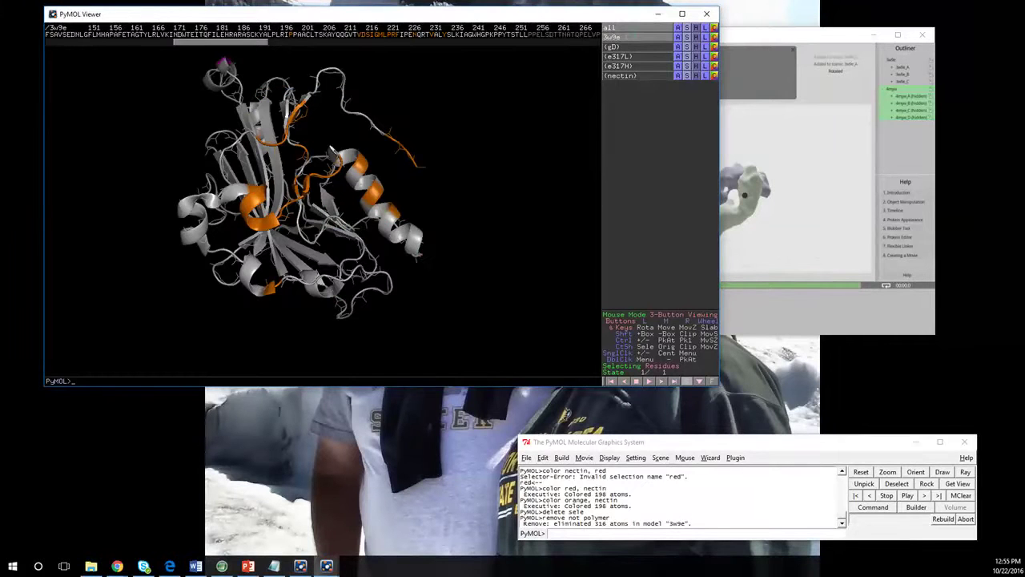
Show the nectin selection as spheres
left_click(705, 76)
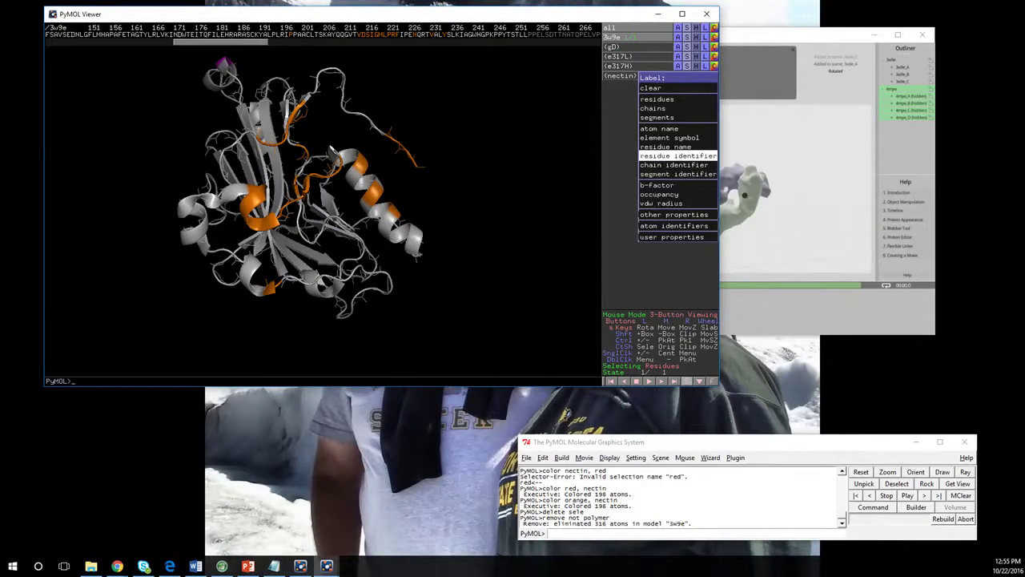
left_click(686, 75)
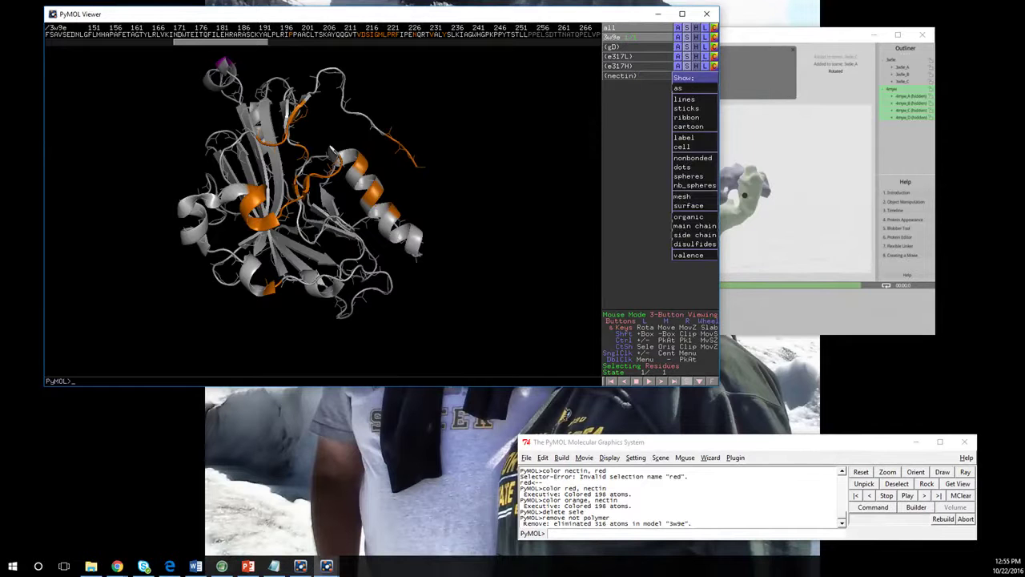
mouse_move(694, 225)
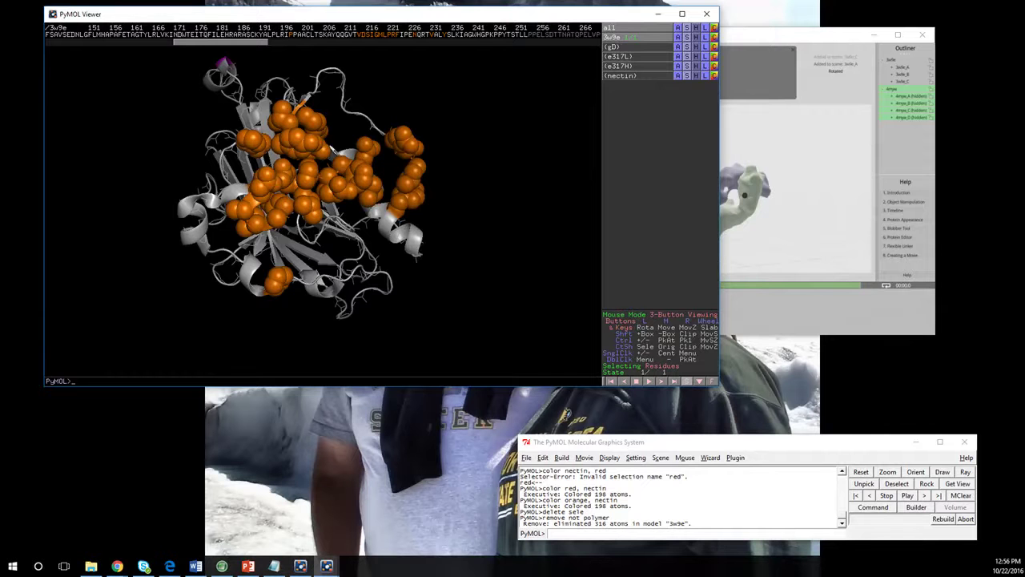
Display the nectin selection as cartoon only, replacing its other representations
left_click(687, 77)
mouse_move(687, 87)
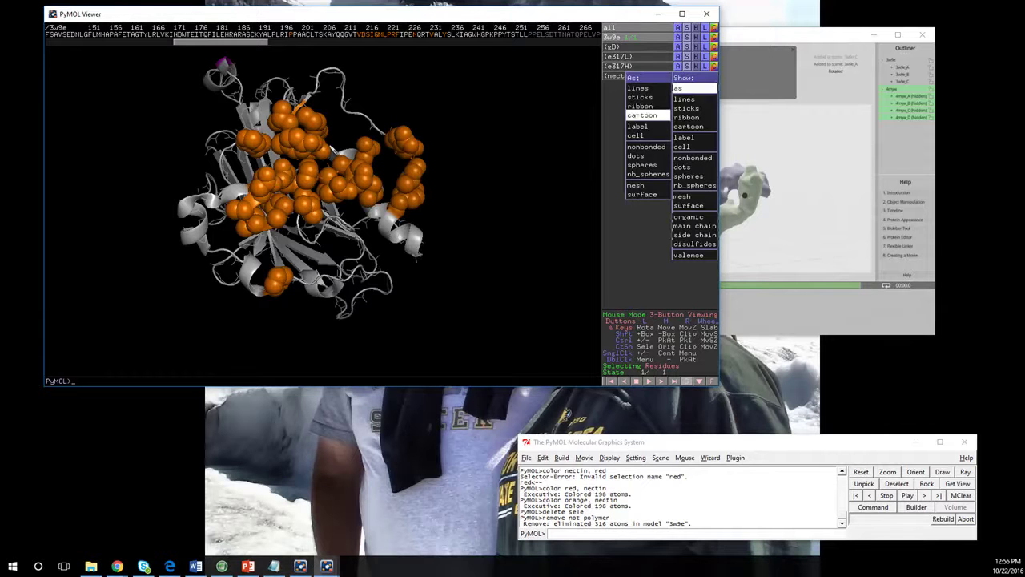
left_click(647, 114)
Hide the side chains and the waters of the nectin selection
left_click(696, 75)
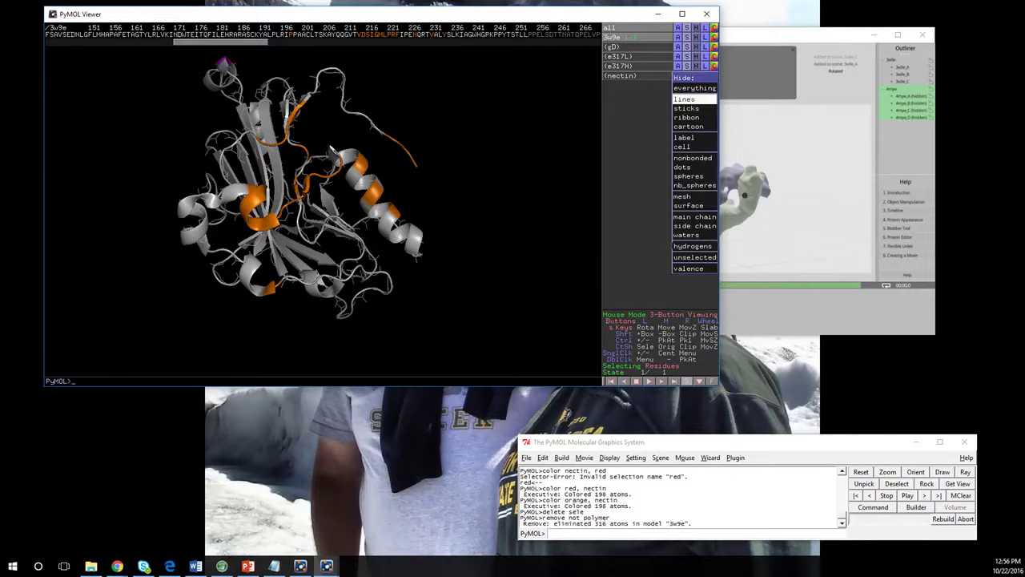
left_click(695, 226)
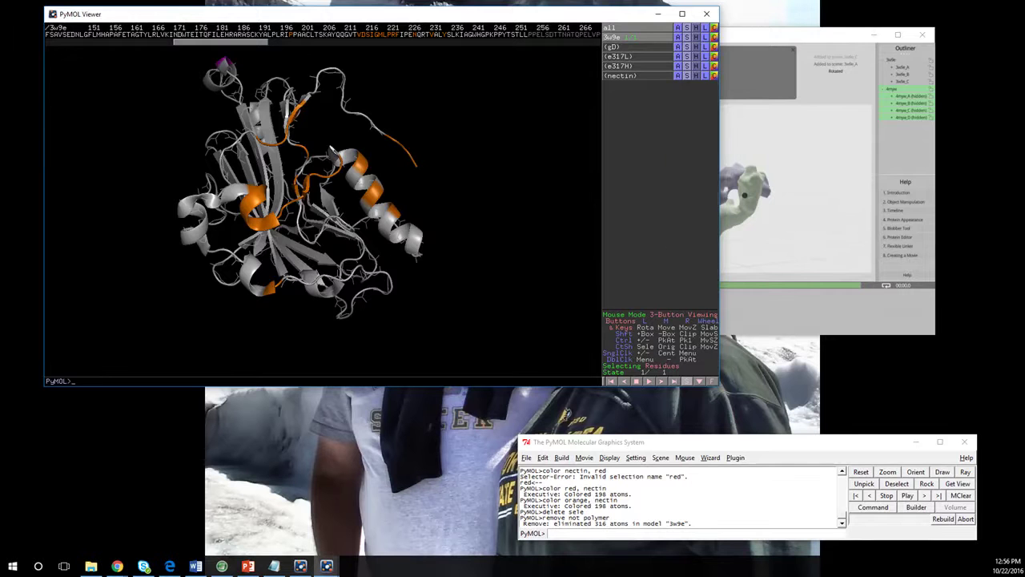
left_click(695, 76)
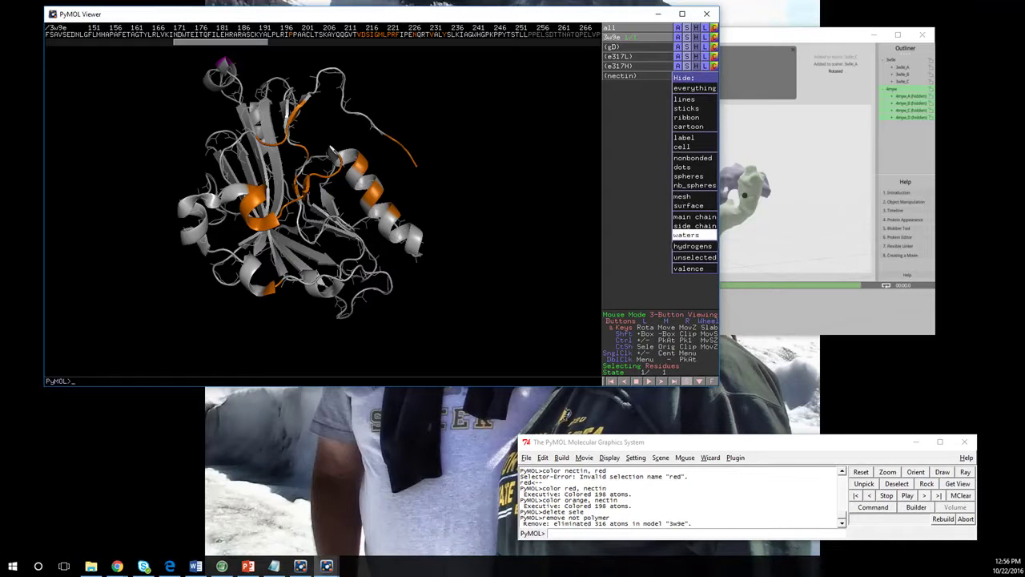
left_click(686, 235)
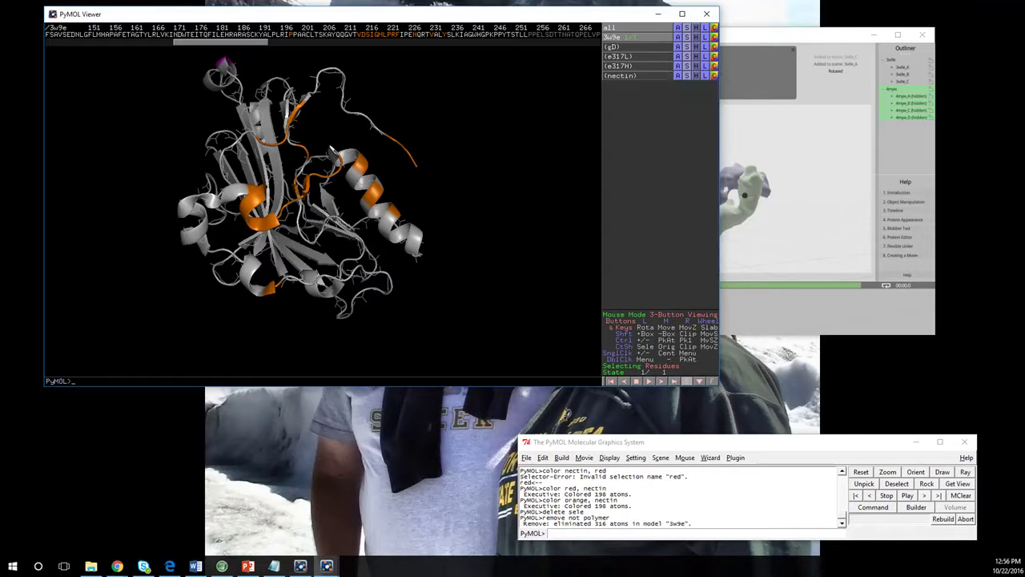
Hide the side chains of the 3w9e object and of all objects
left_click_drag(331, 147, 325, 112)
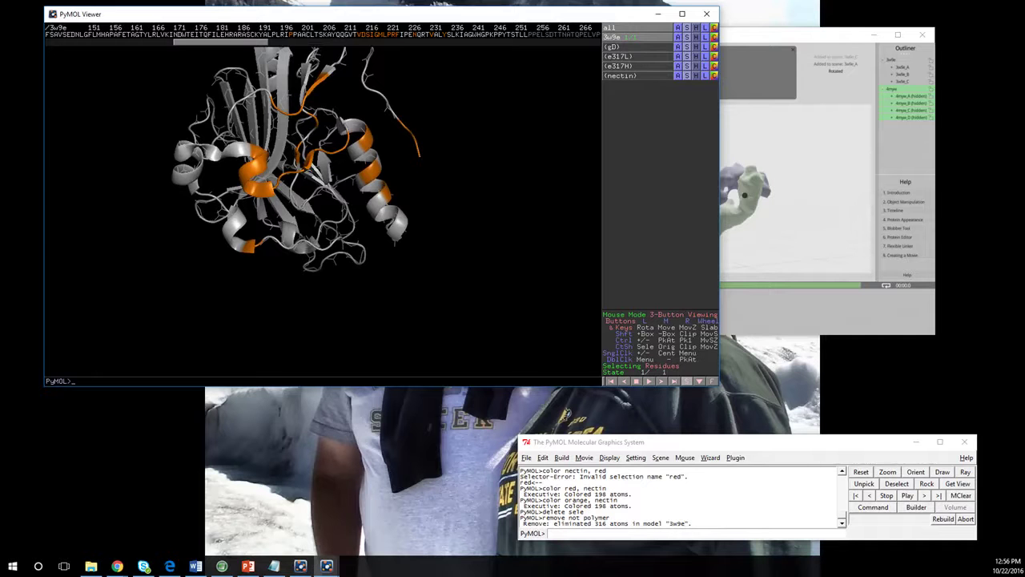
left_click(696, 37)
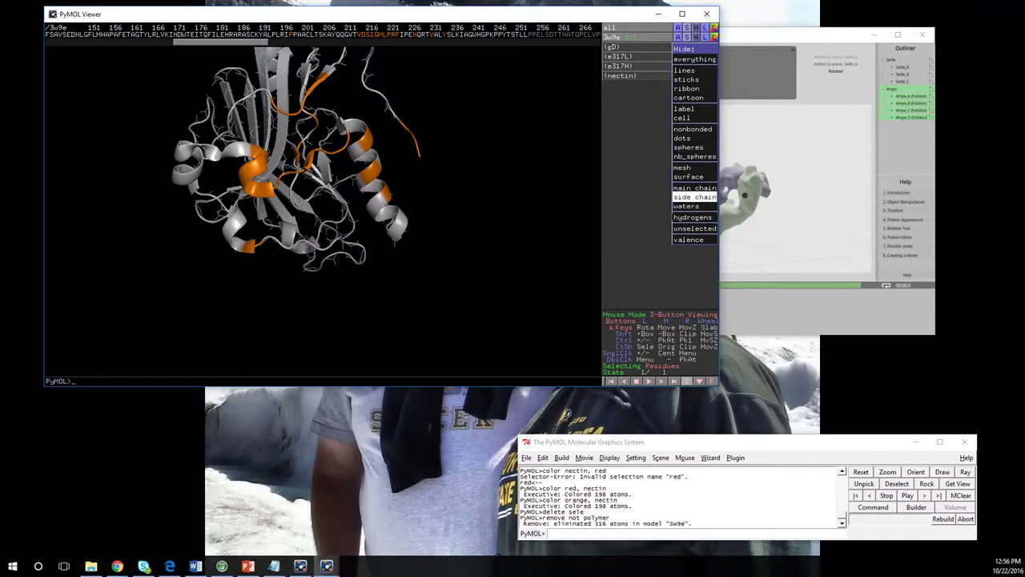
left_click(694, 197)
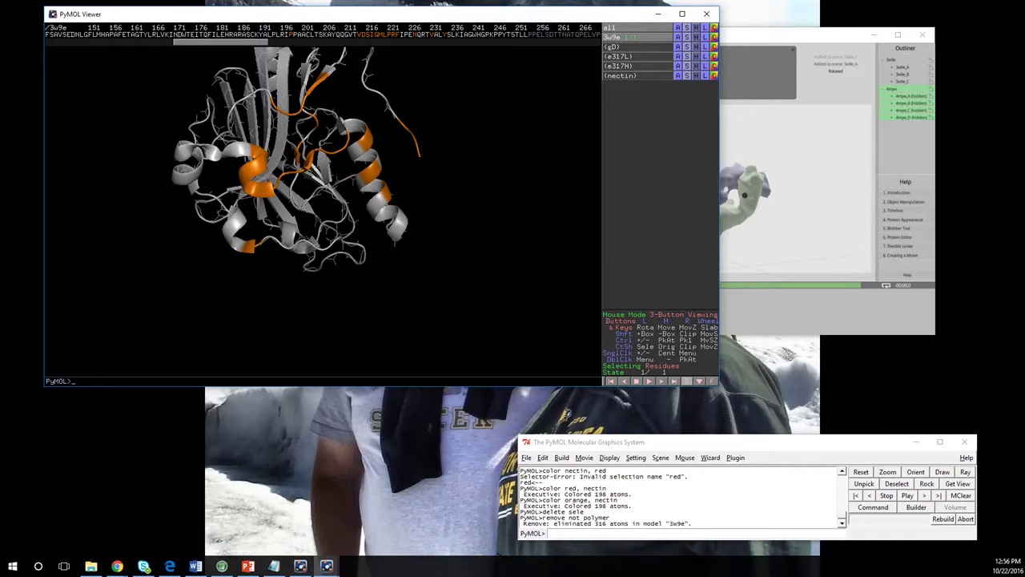
left_click(705, 37)
left_click(696, 37)
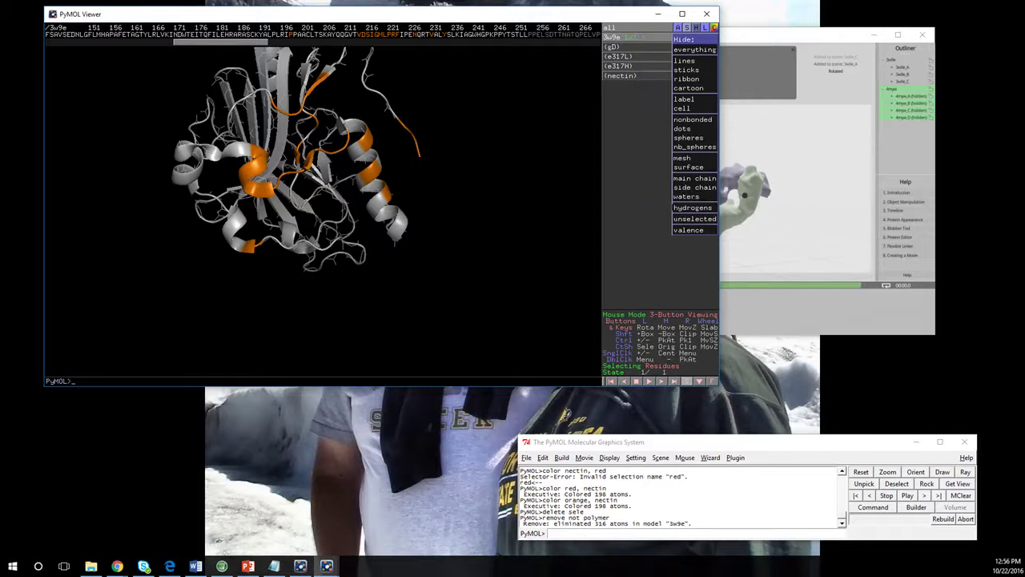
left_click(696, 187)
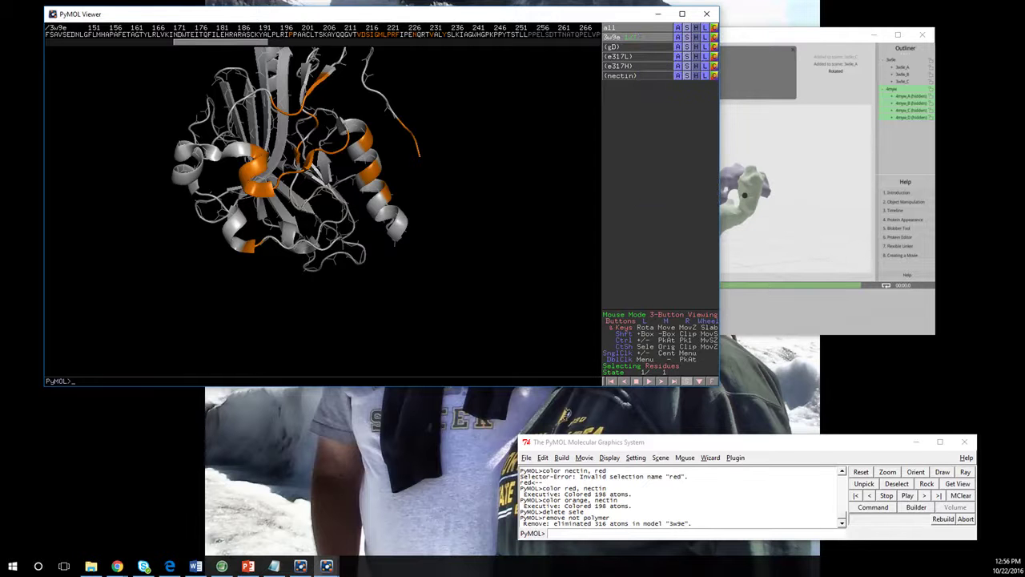
Examine the orange nectin binding site on the gD cartoon from several angles, varying the clipping slab
left_click_drag(360, 200, 326, 138)
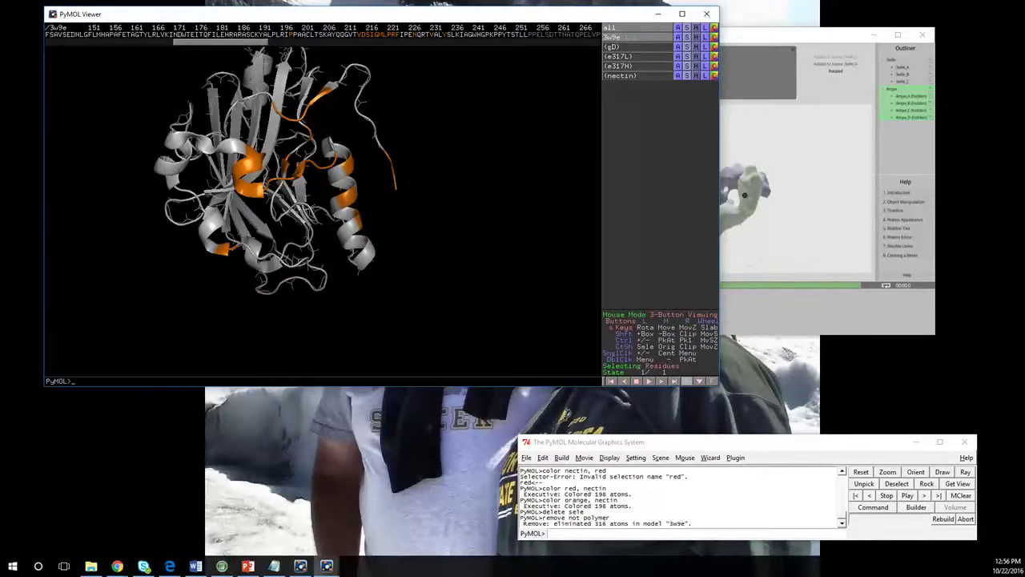
left_click_drag(327, 139, 355, 155)
mouse_move(355, 155)
right_mouse_down()
mouse_move(355, 216)
mouse_move(355, 157)
mouse_move(355, 174)
right_mouse_up()
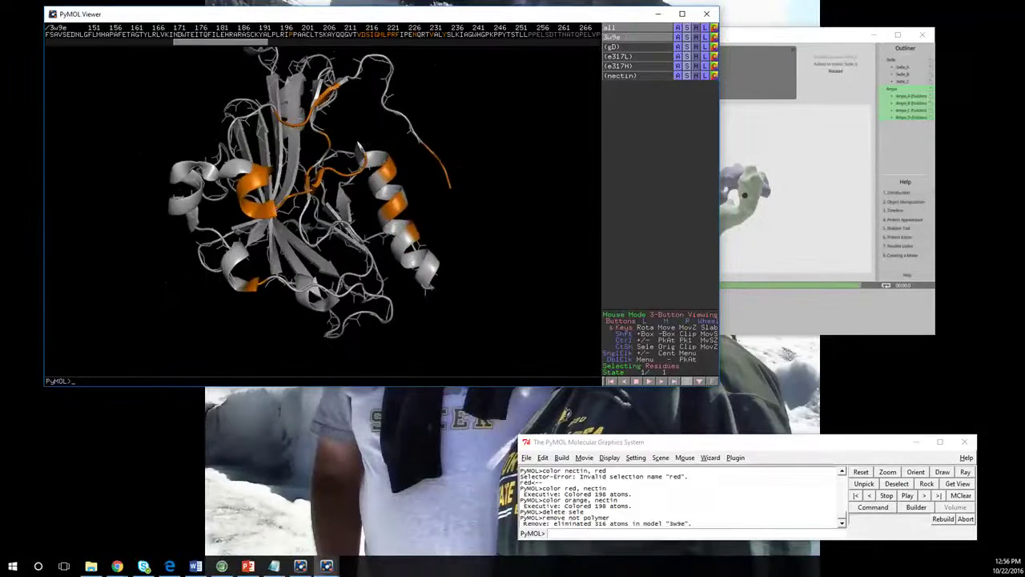
scroll(358, 144, "up", 3)
scroll(359, 149, "down", 3)
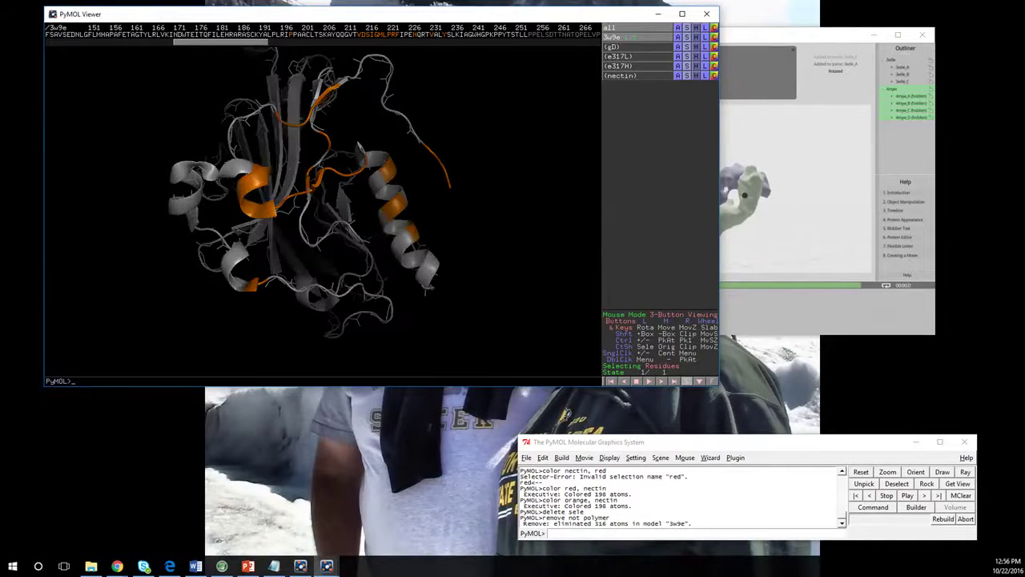
Examine the gD cartoon at varying clipping slab thicknesses and zoom levels to compare how much depth is displayed
scroll(359, 149, "down", 10)
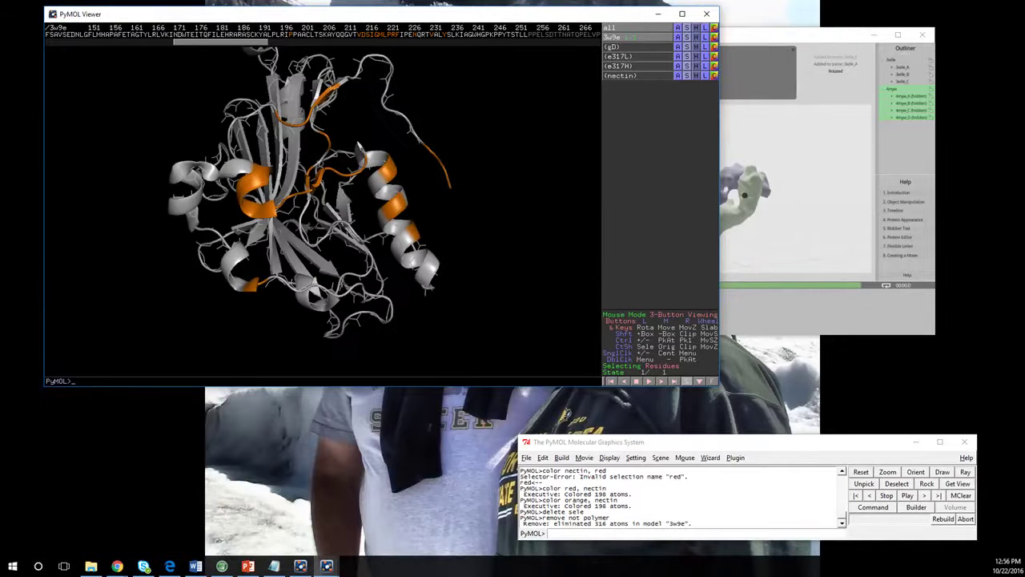
right_click_drag(359, 148, 359, 191)
scroll(359, 191, "down", 2)
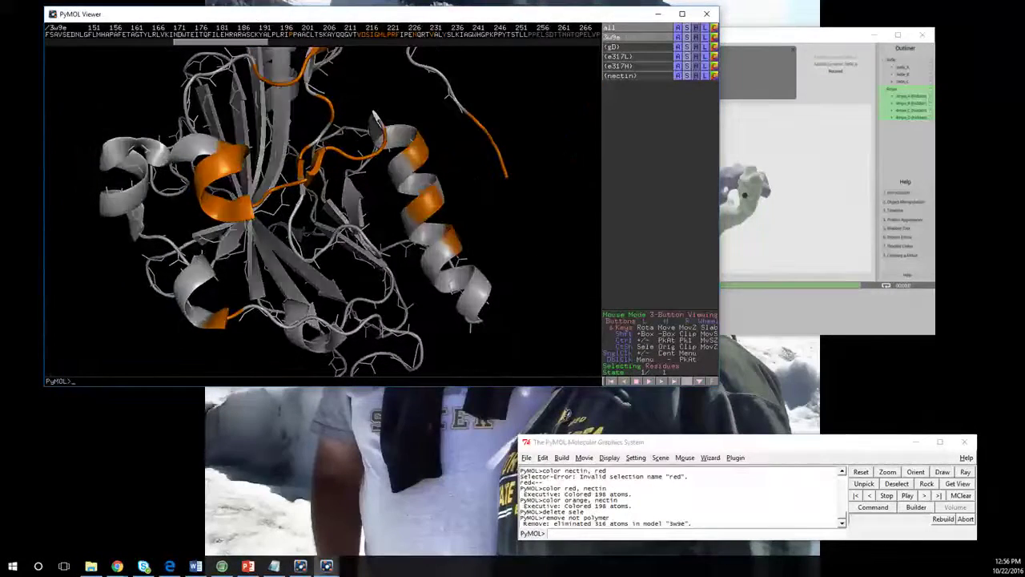
scroll(359, 191, "up", 2)
scroll(323, 200, "down", 10)
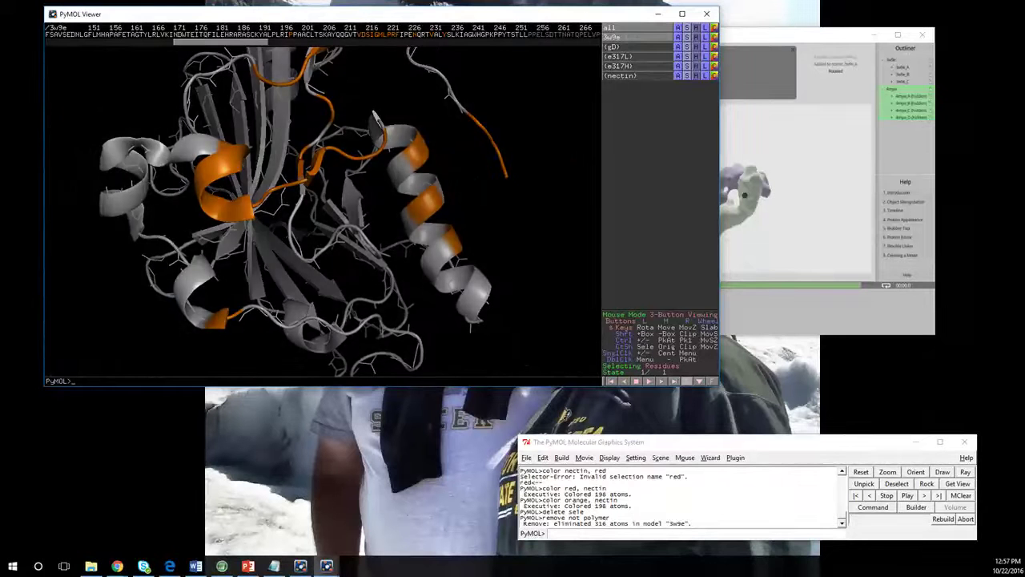
scroll(323, 200, "down", 2)
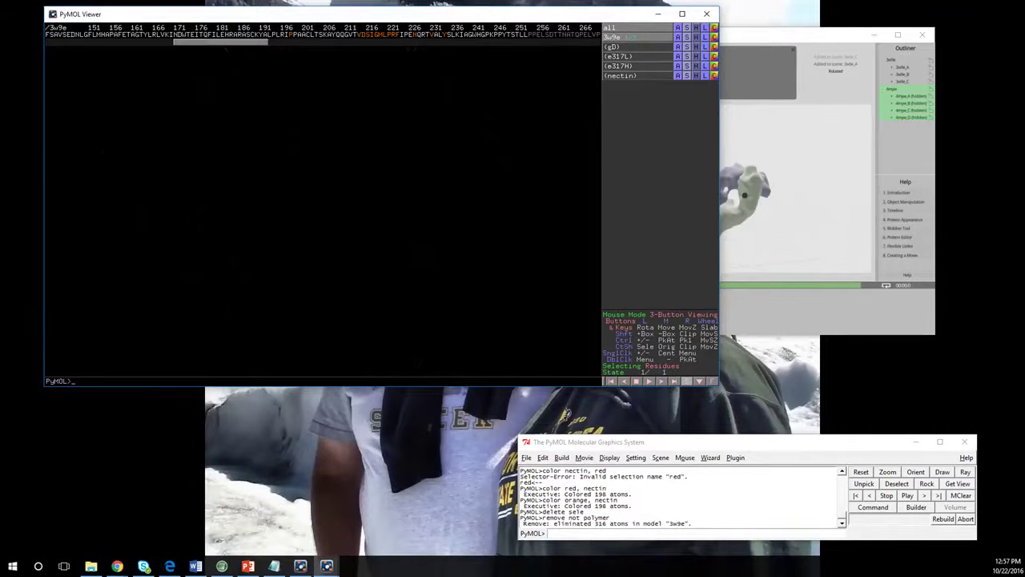
scroll(323, 200, "up", 10)
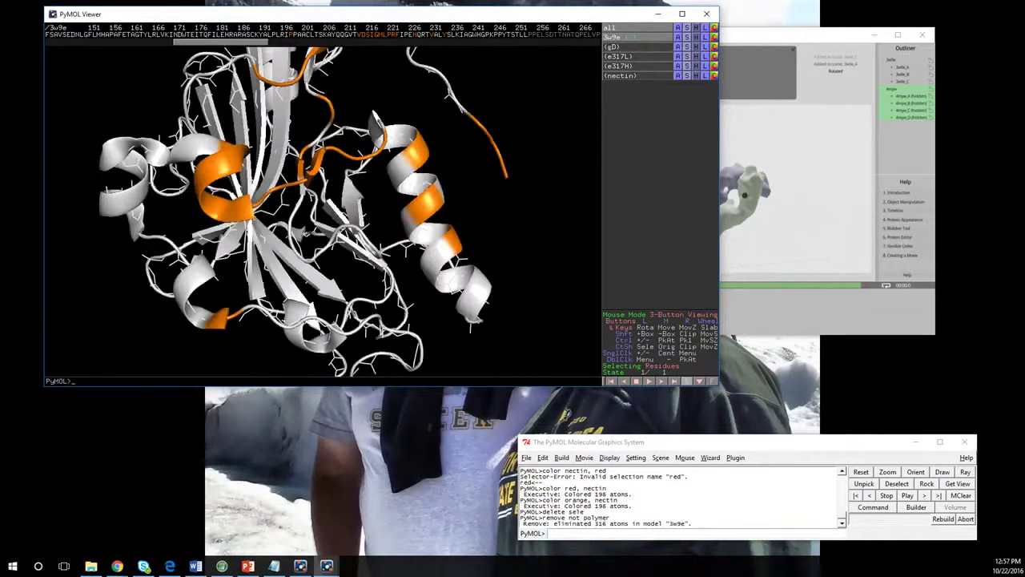
scroll(323, 201, "down", 3)
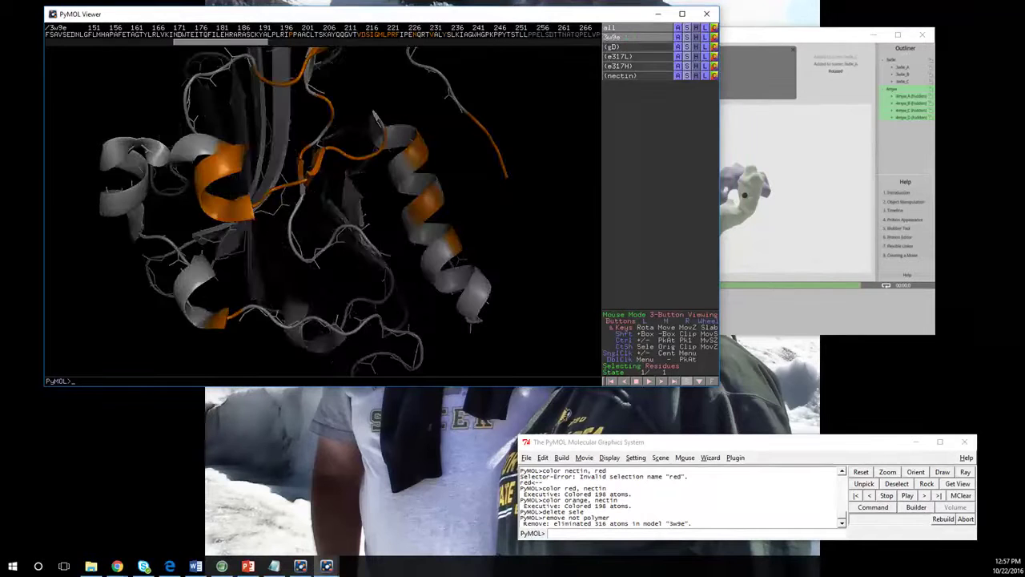
scroll(323, 200, "up", 4)
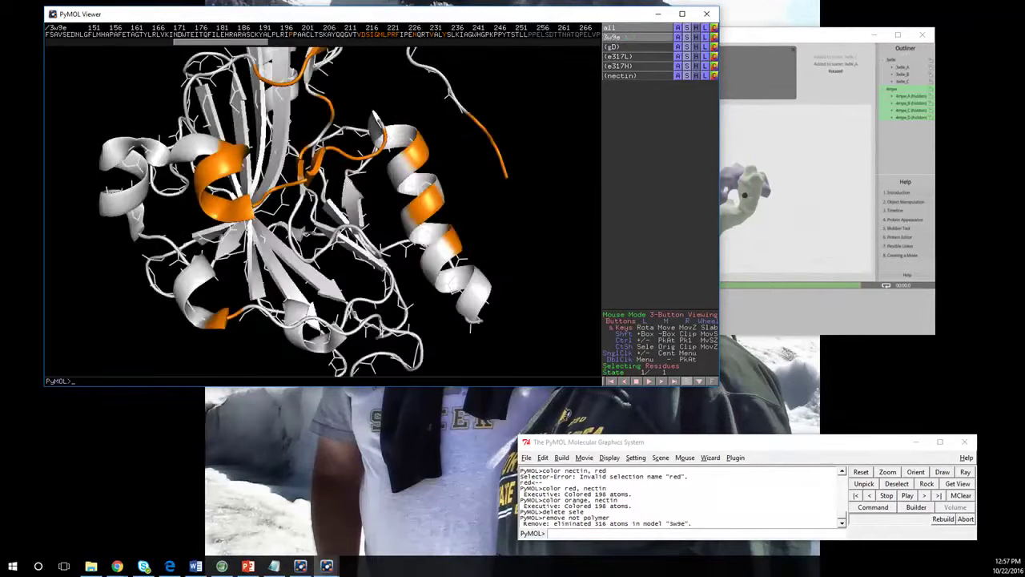
right_click_drag(323, 200, 323, 164)
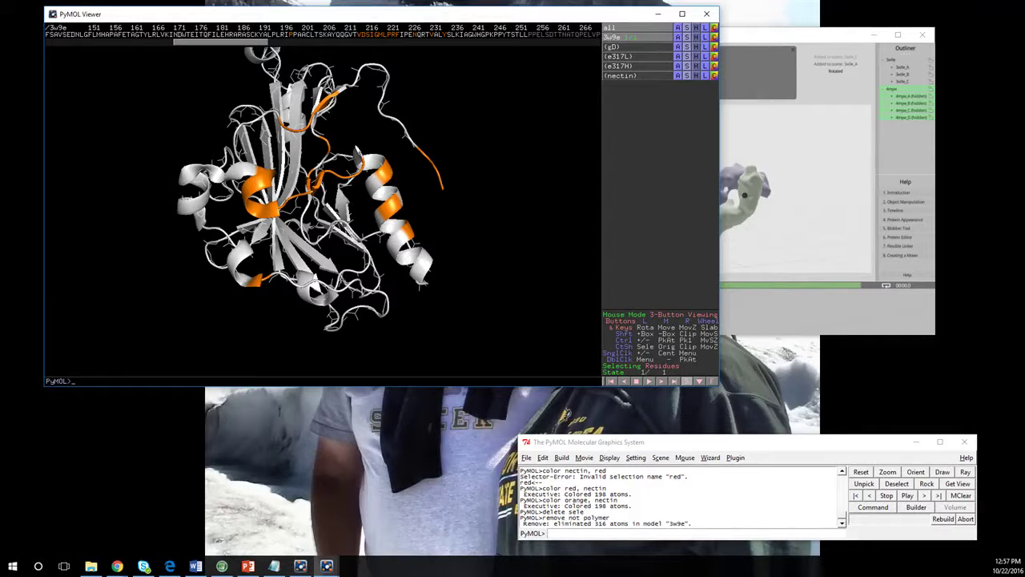
right_click_drag(322, 212, 323, 224)
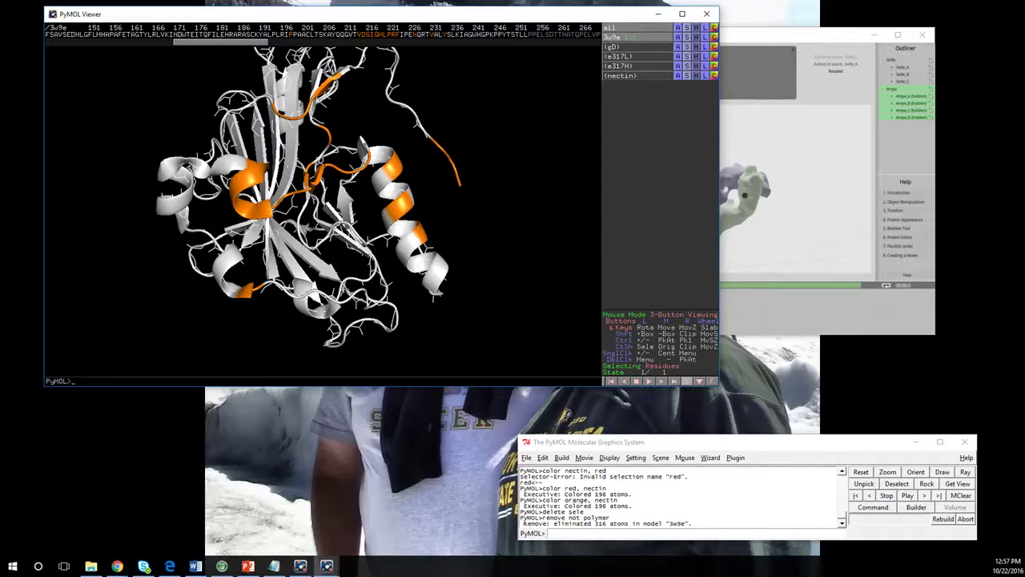
left_click(697, 76)
left_click(694, 98)
left_click(596, 534)
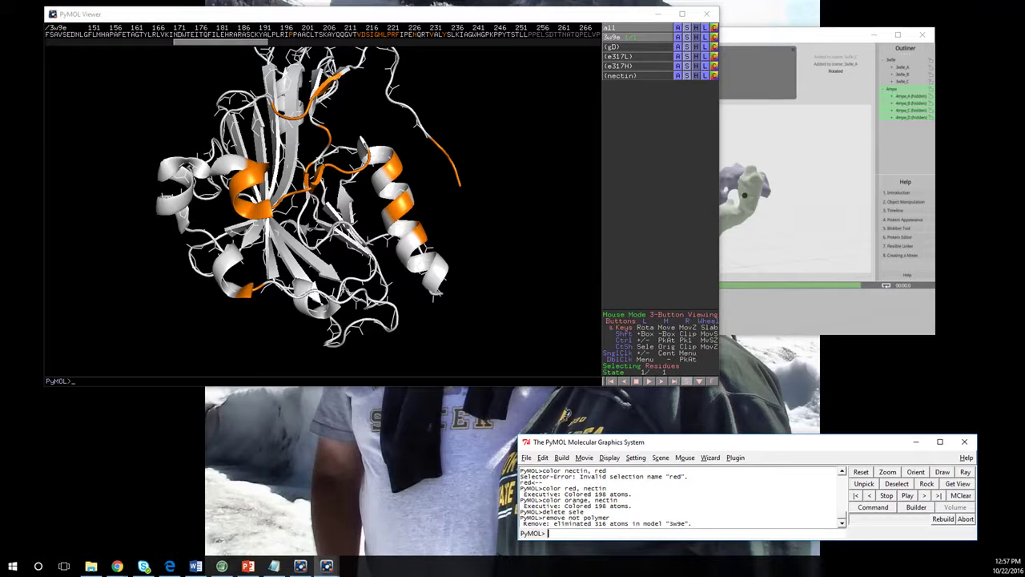
left_click(696, 37)
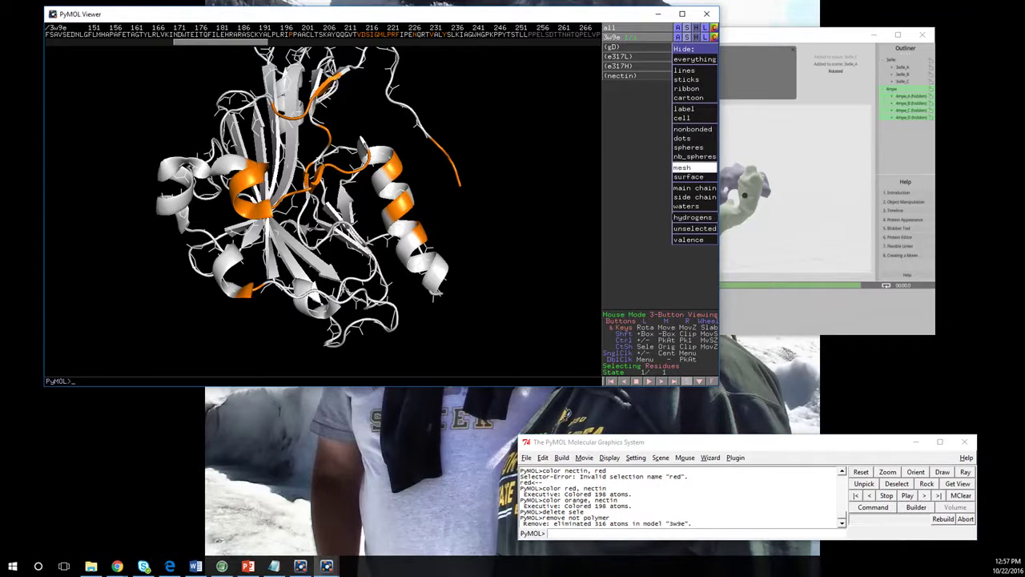
left_click(690, 147)
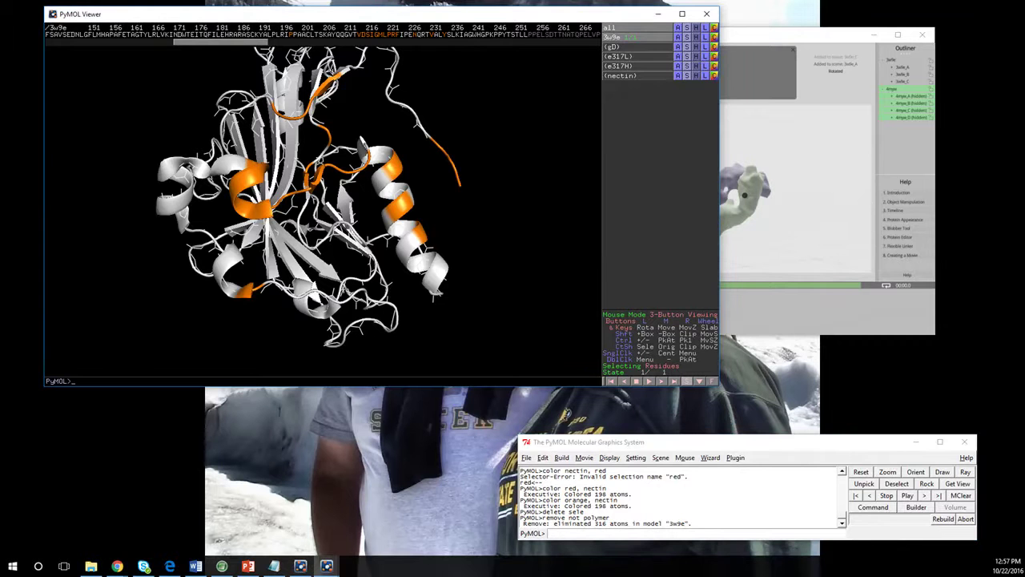
Show the gD selection as spheres, clear its selection markers, and inspect the orange nectin binding site on it
left_click(625, 48)
left_click(696, 47)
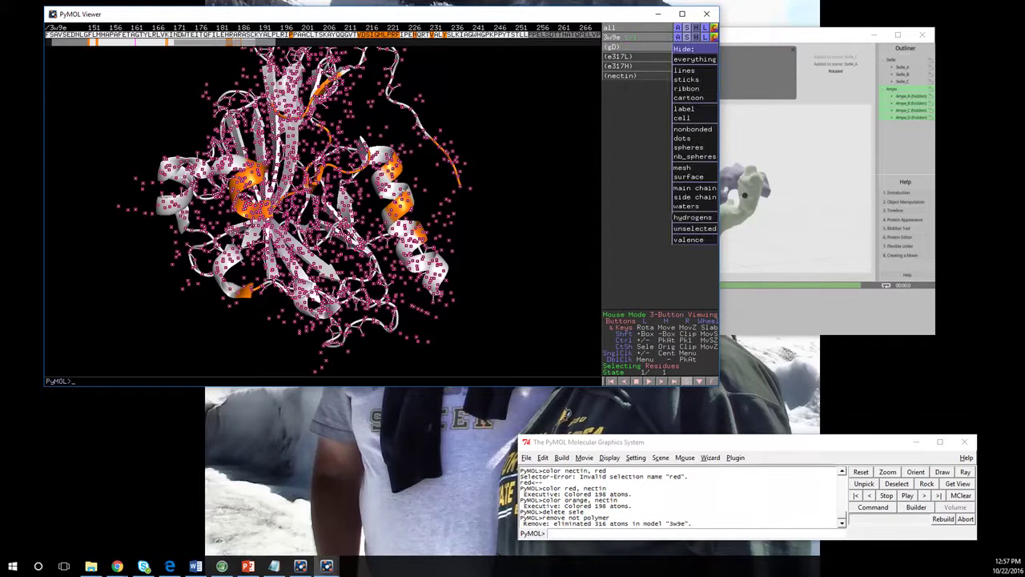
left_click(687, 47)
left_click(686, 47)
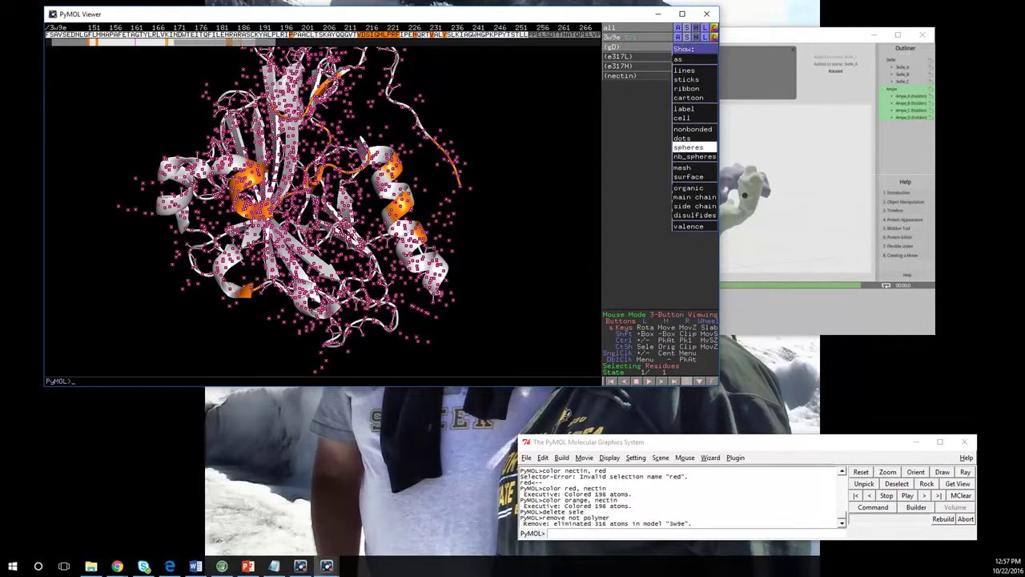
left_click(687, 147)
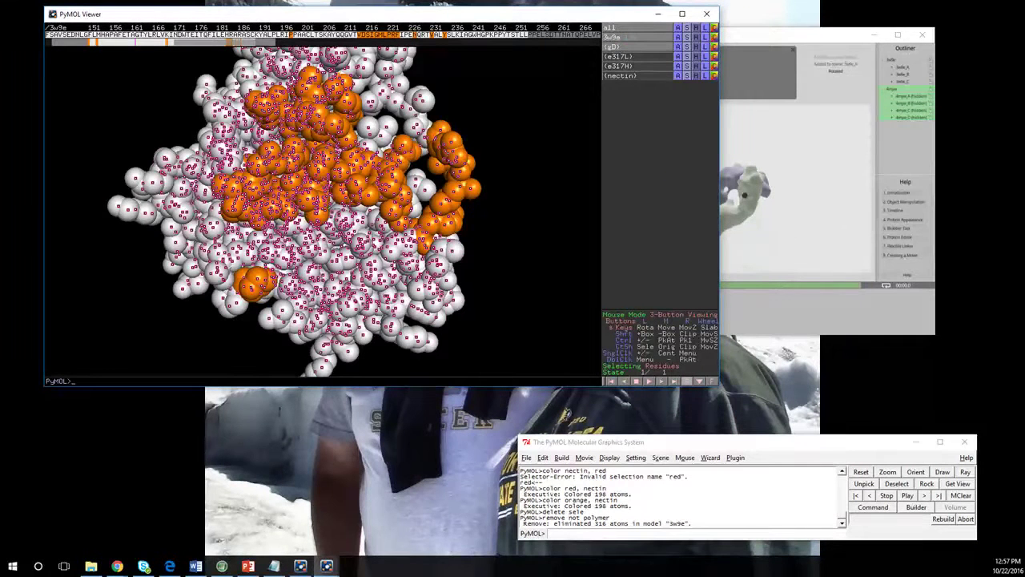
left_click(628, 48)
middle_click_drag(320, 208, 350, 188)
left_click_drag(350, 188, 348, 194)
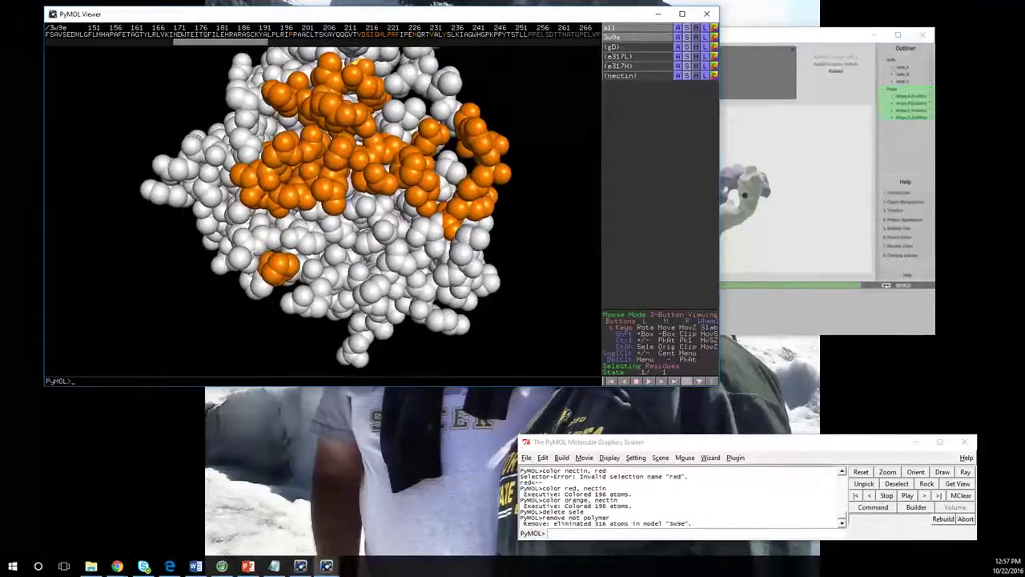
Hide the spheres of the 3w9e object and rotate the gD cartoon to view the nectin site
left_click(696, 37)
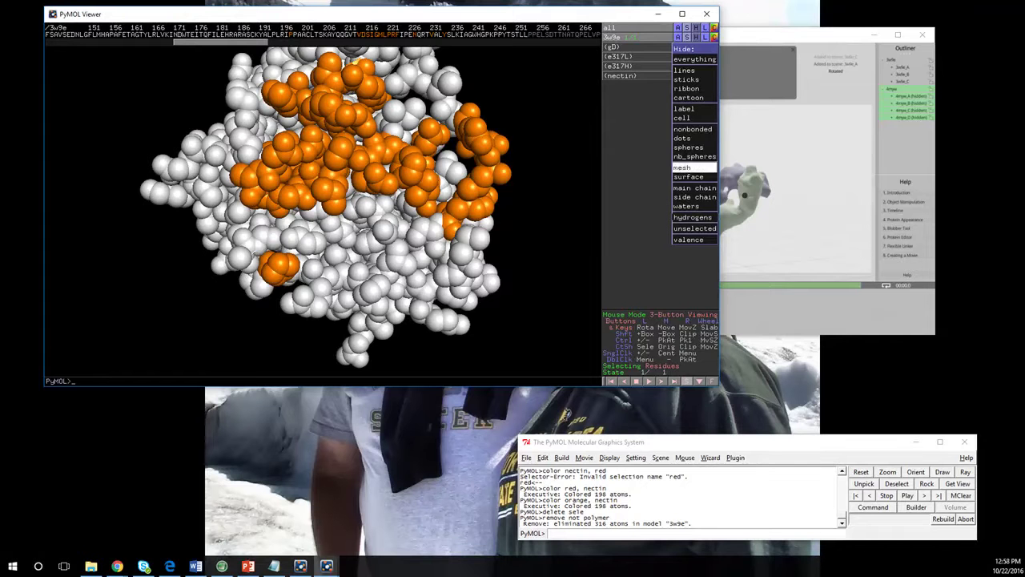
left_click(688, 148)
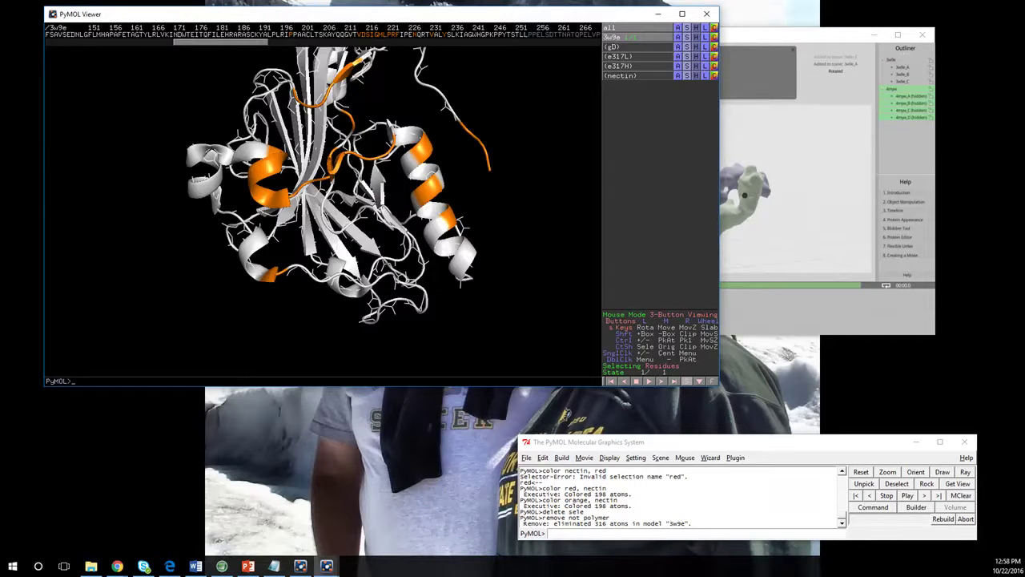
left_click_drag(336, 184, 276, 216)
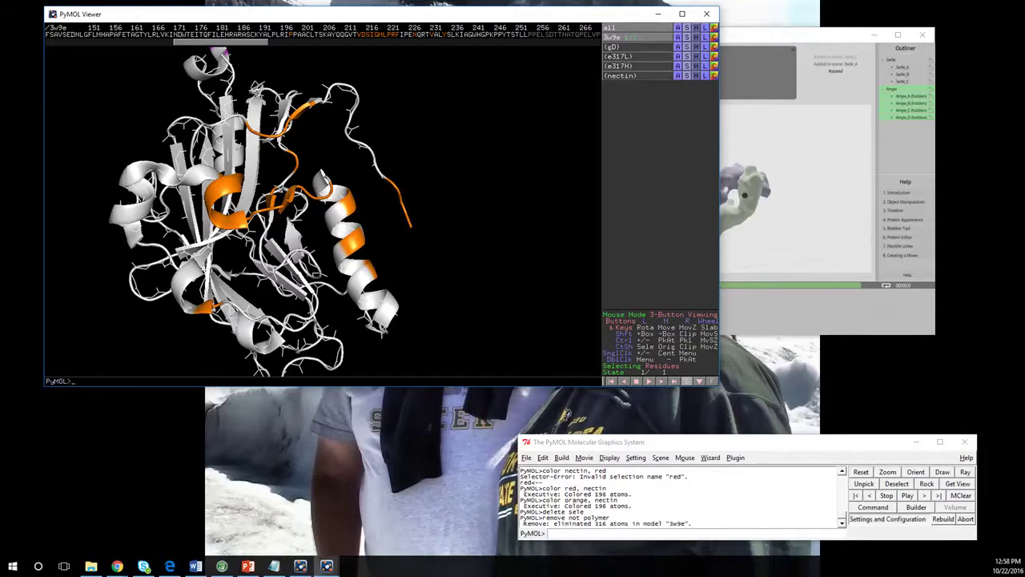
Turn off the sequence display above the structure
left_click(630, 533)
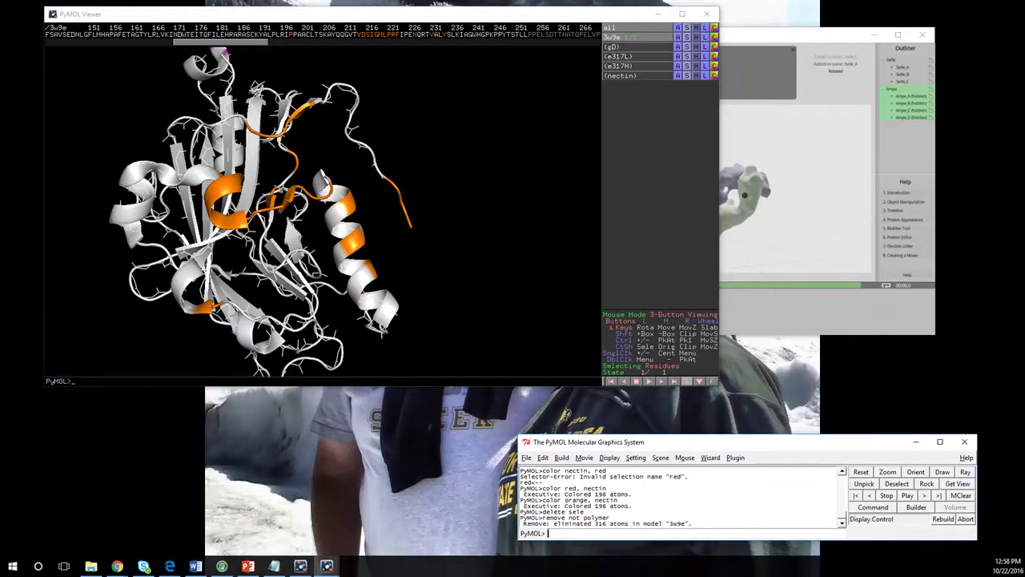
left_click(610, 458)
left_click(623, 259)
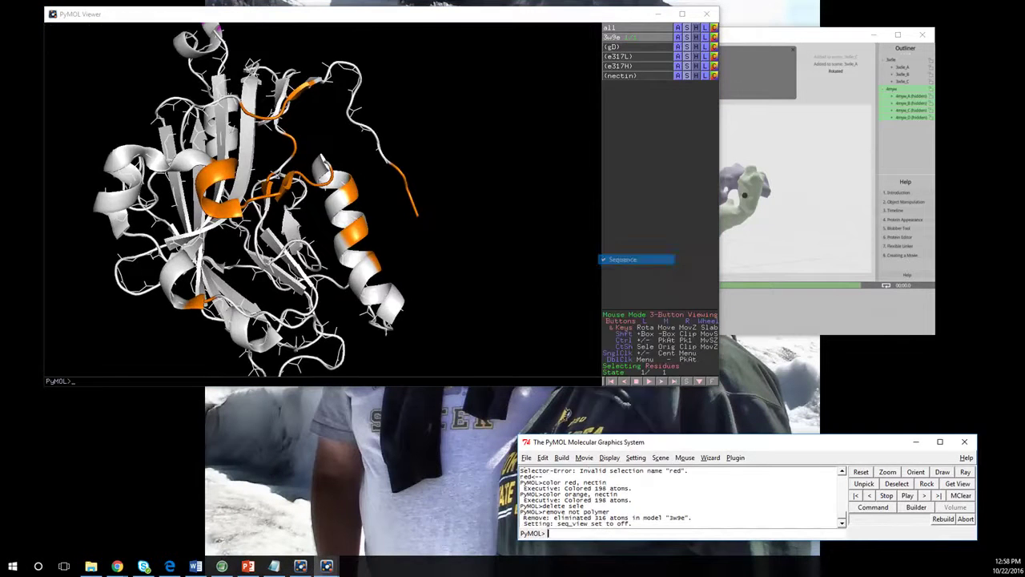
Turn the sequence display back on and browse along the 3w9e residues to the orange nectin-binding ones
left_click(609, 457)
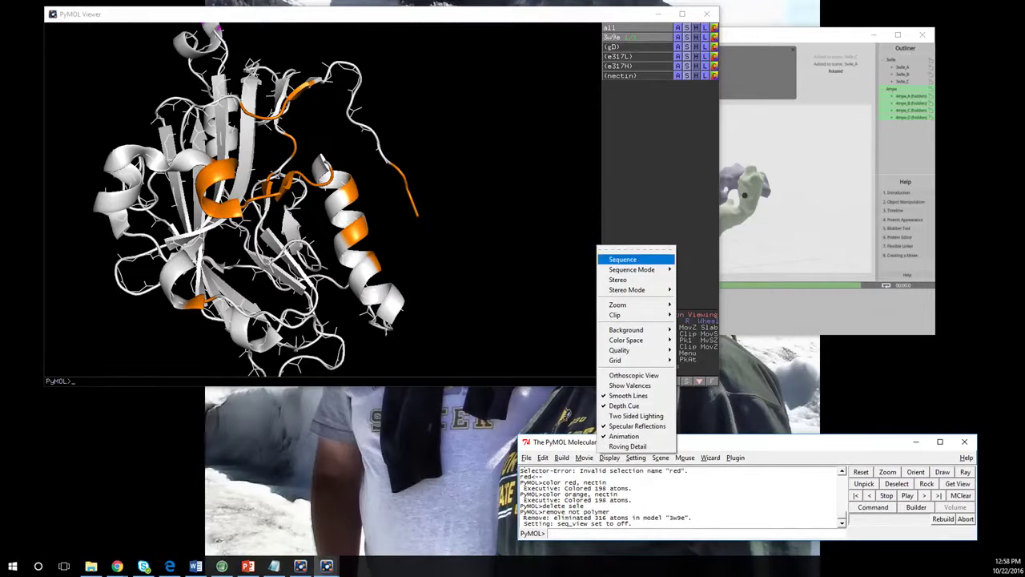
left_click(622, 259)
left_click_drag(221, 43, 164, 42)
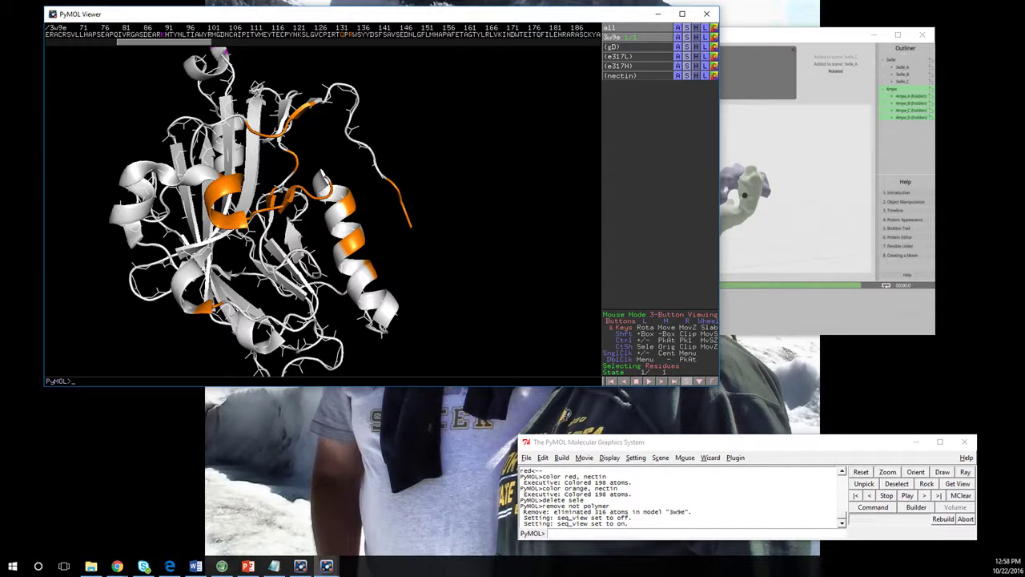
left_click_drag(164, 43, 200, 42)
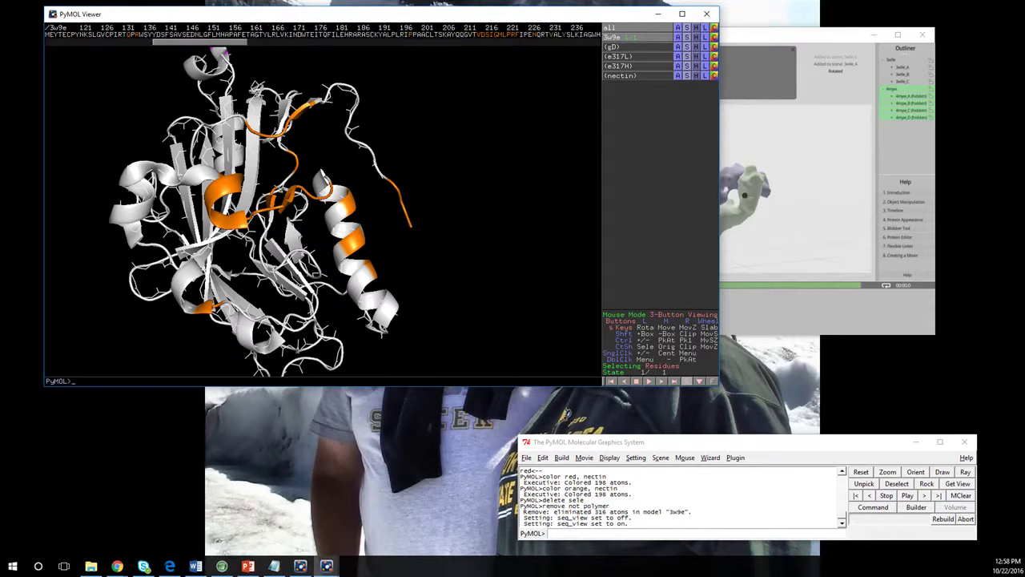